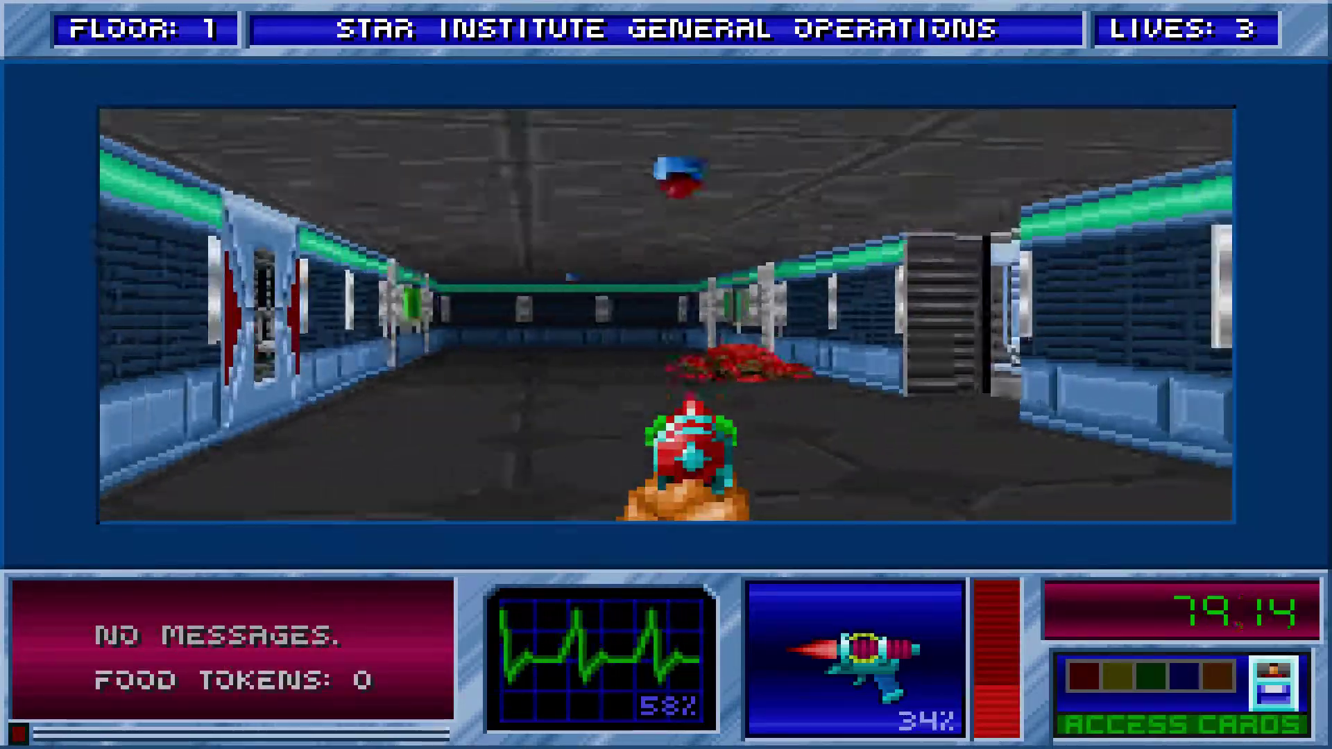
Open the door, move into the pillared room, and fire at the attacking Sector Patrol guard
key("space")
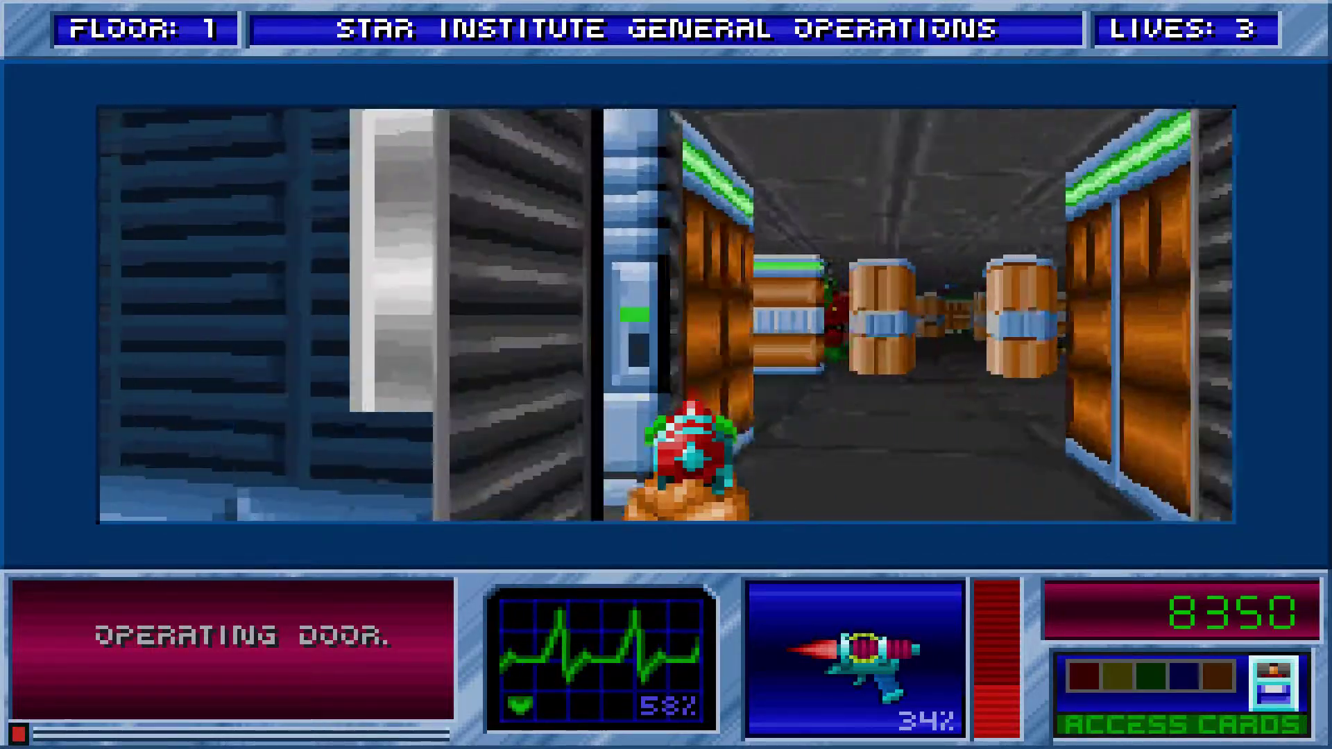
key("Up")
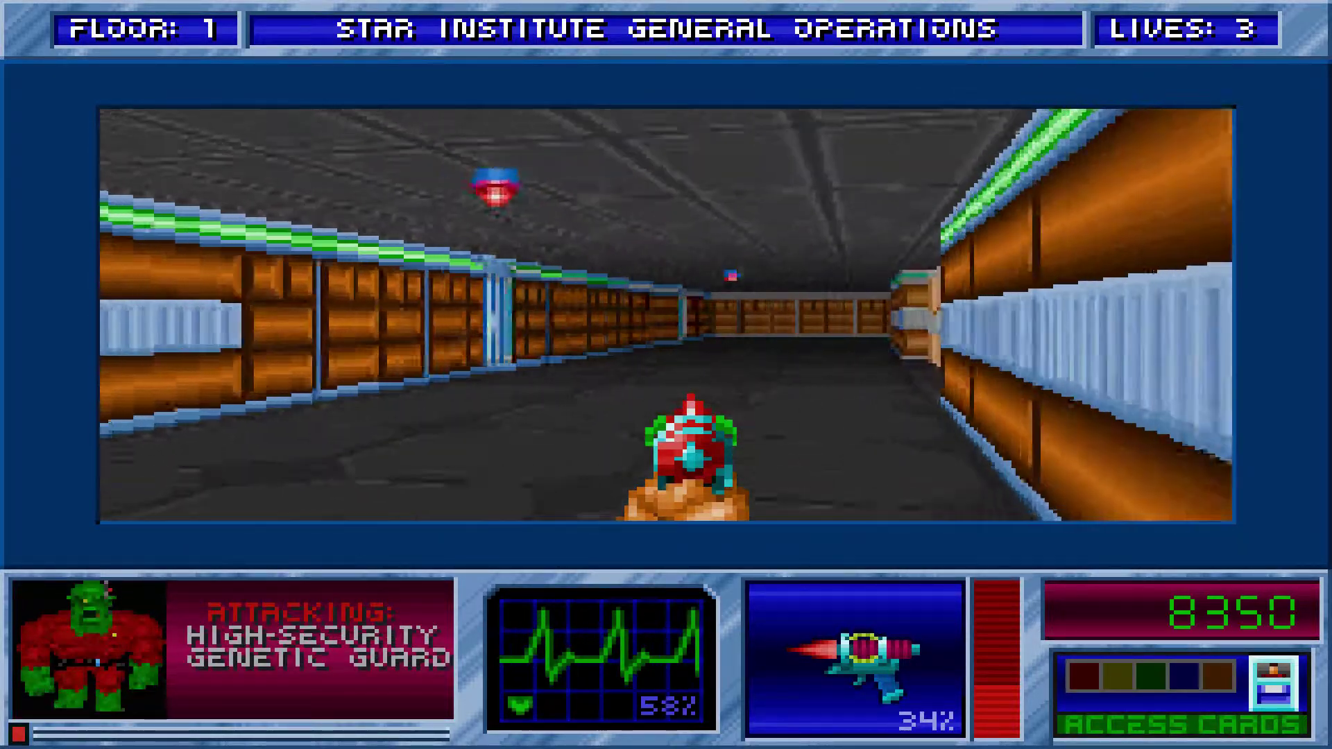
key("Right")
key("Up")
key("Left")
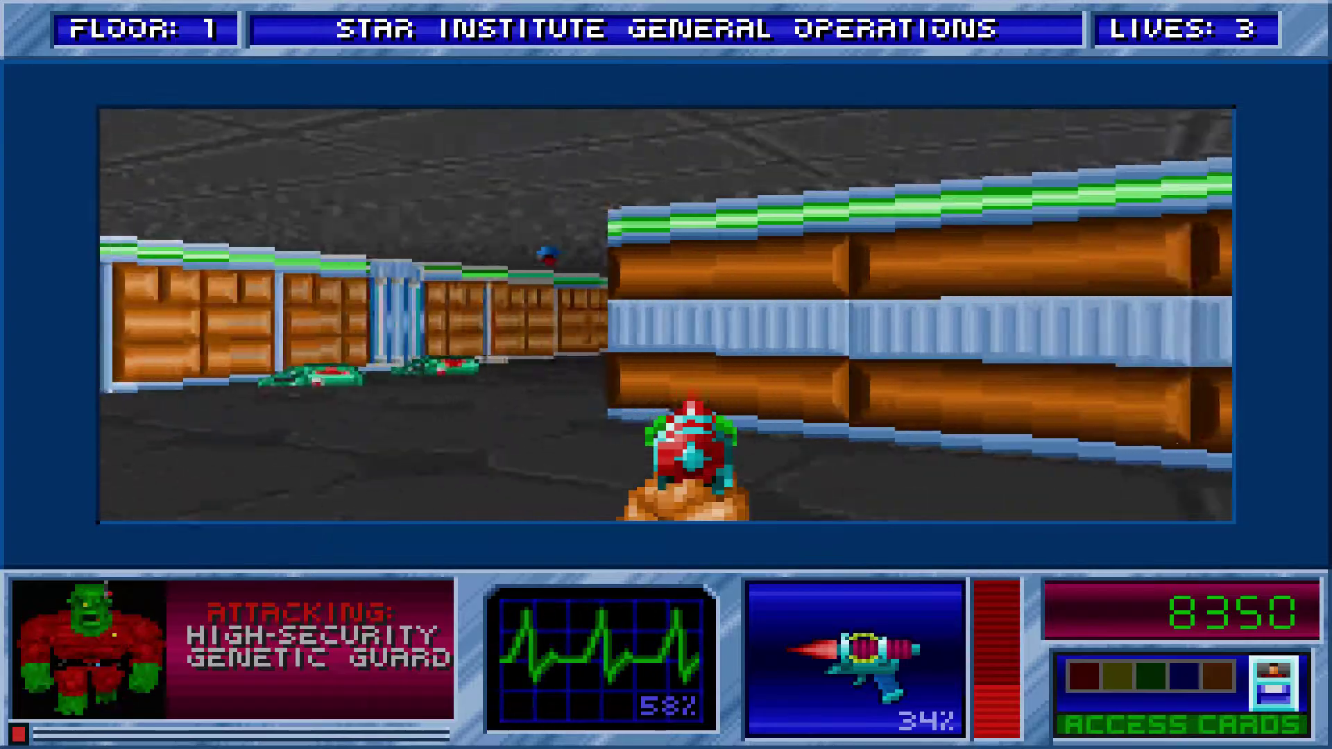
key("Left")
key("ctrl")
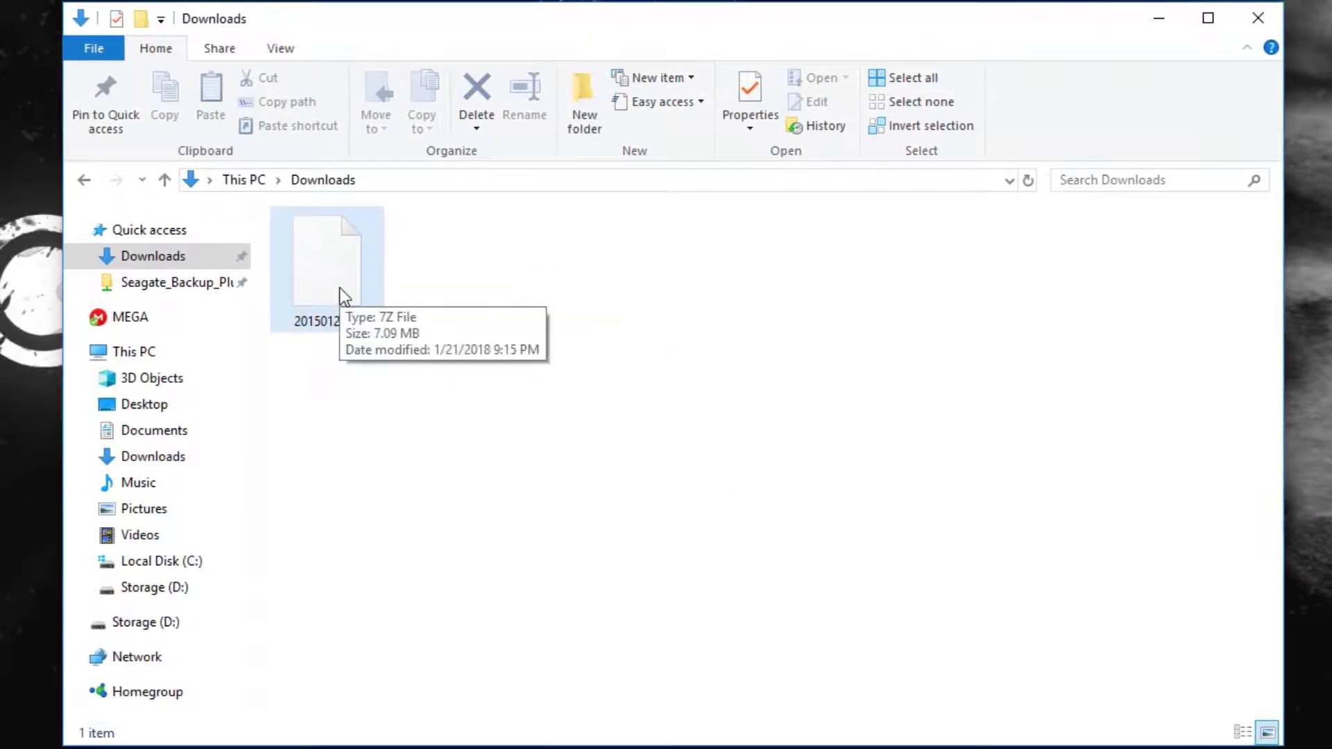
Use 7-Zip's 'Extract to 20150125\' on 20150125.7z, then open 20150125 and its SHADERS folder
left_click(341, 288)
right_click(427, 303)
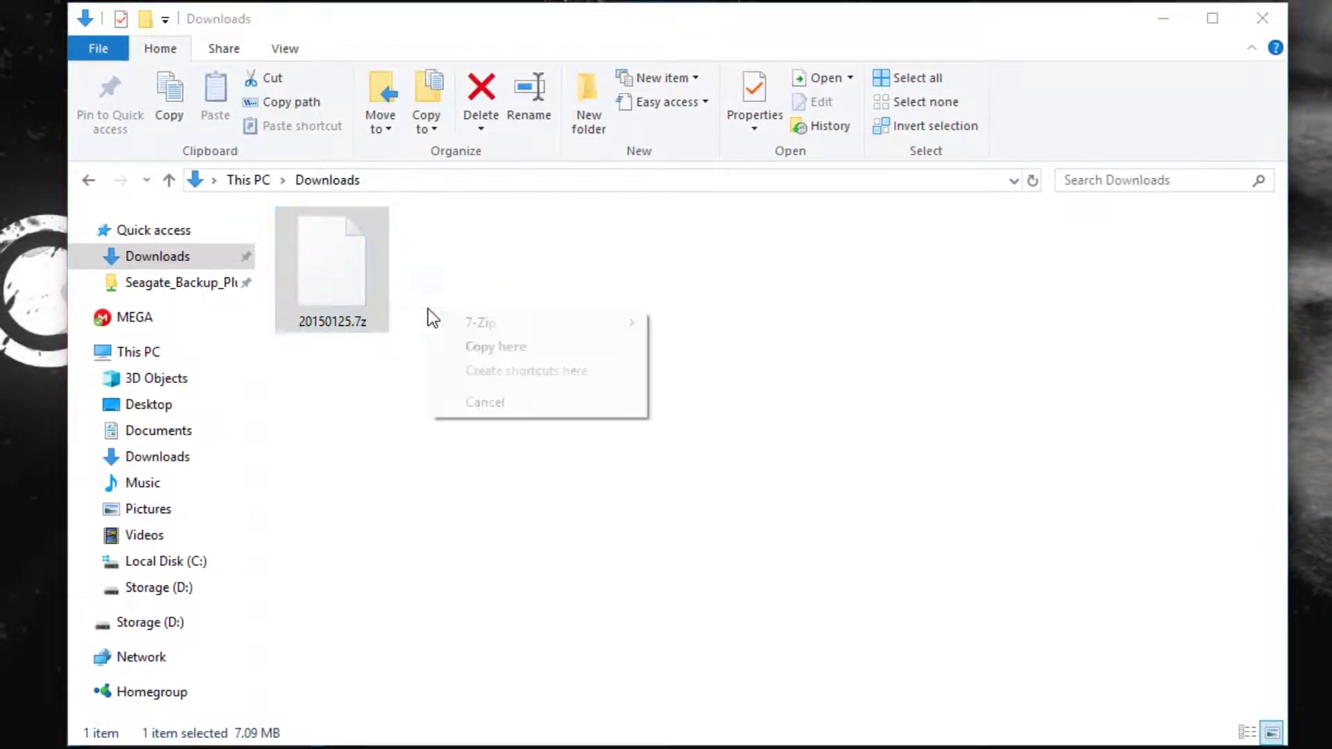
mouse_move(496, 316)
left_click(732, 420)
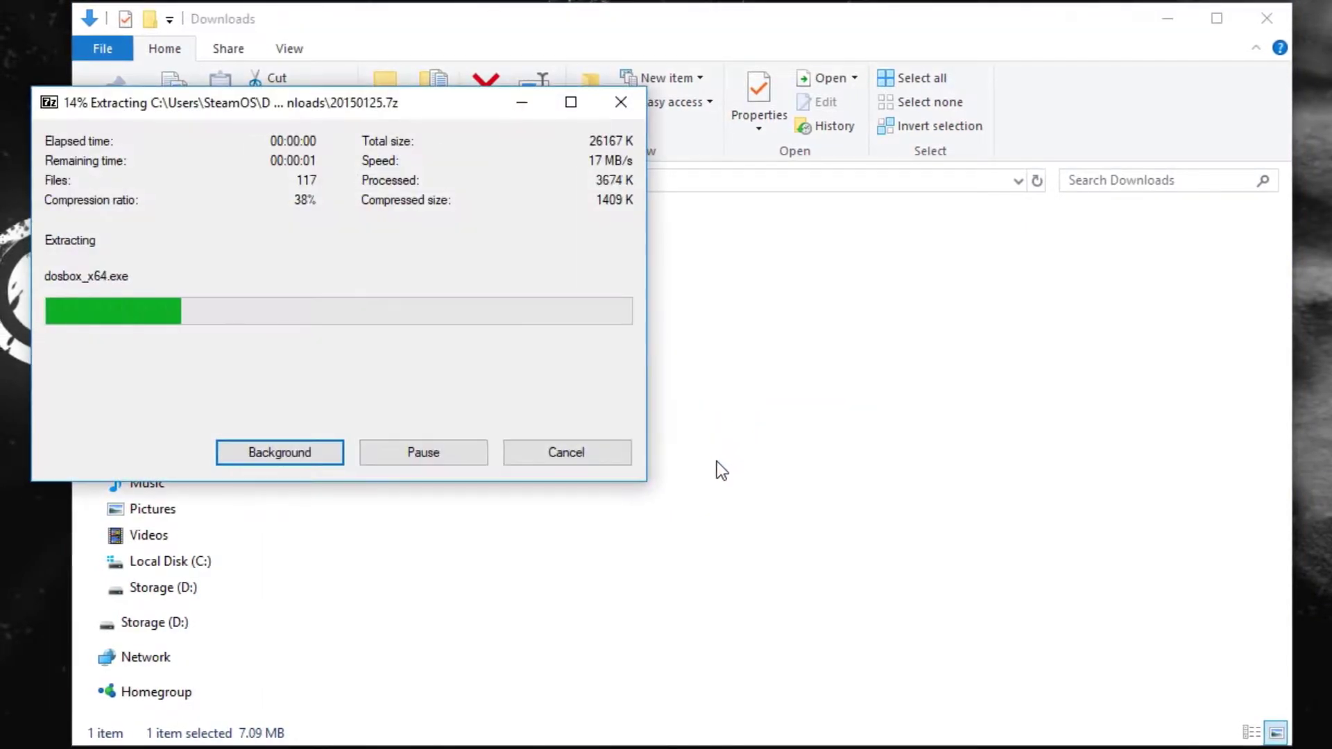
double_click(474, 295)
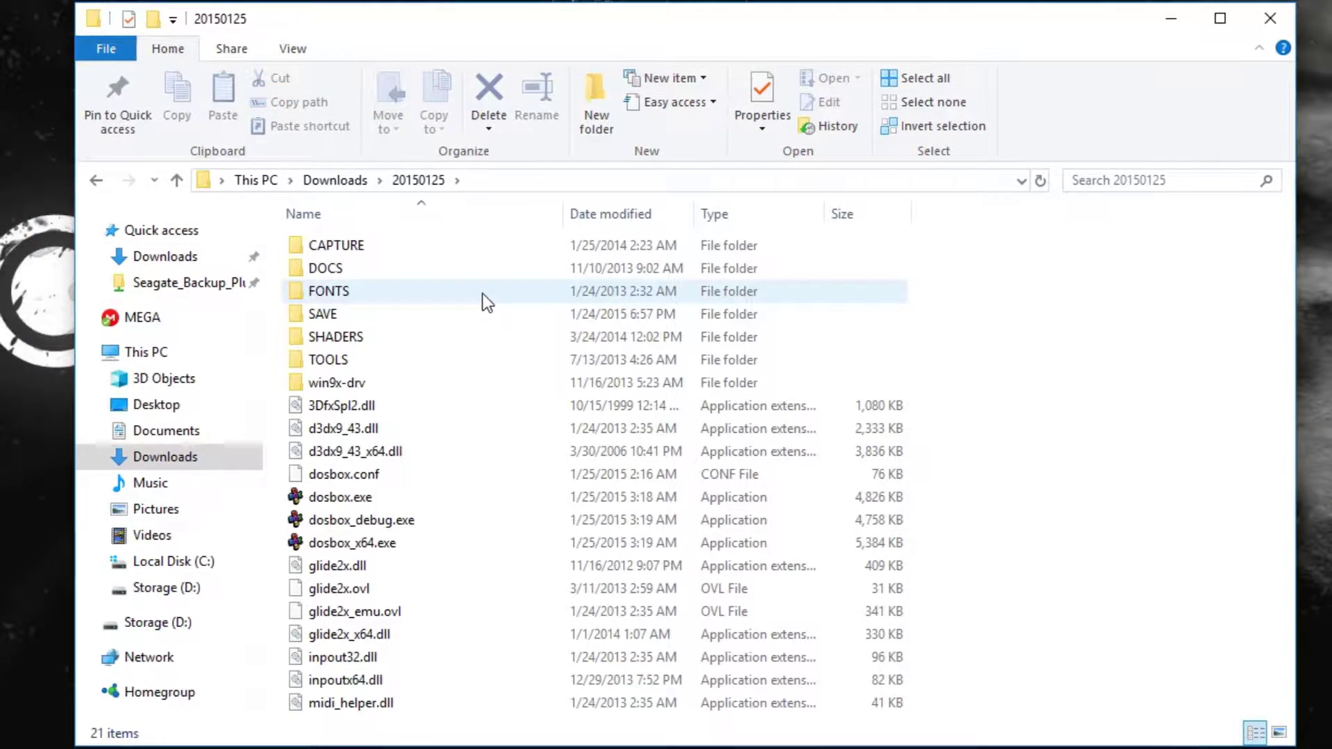
double_click(351, 338)
Find point.fx in the SHADERS list and open it with Edit with Notepad++
scroll(393, 416, "down", 10)
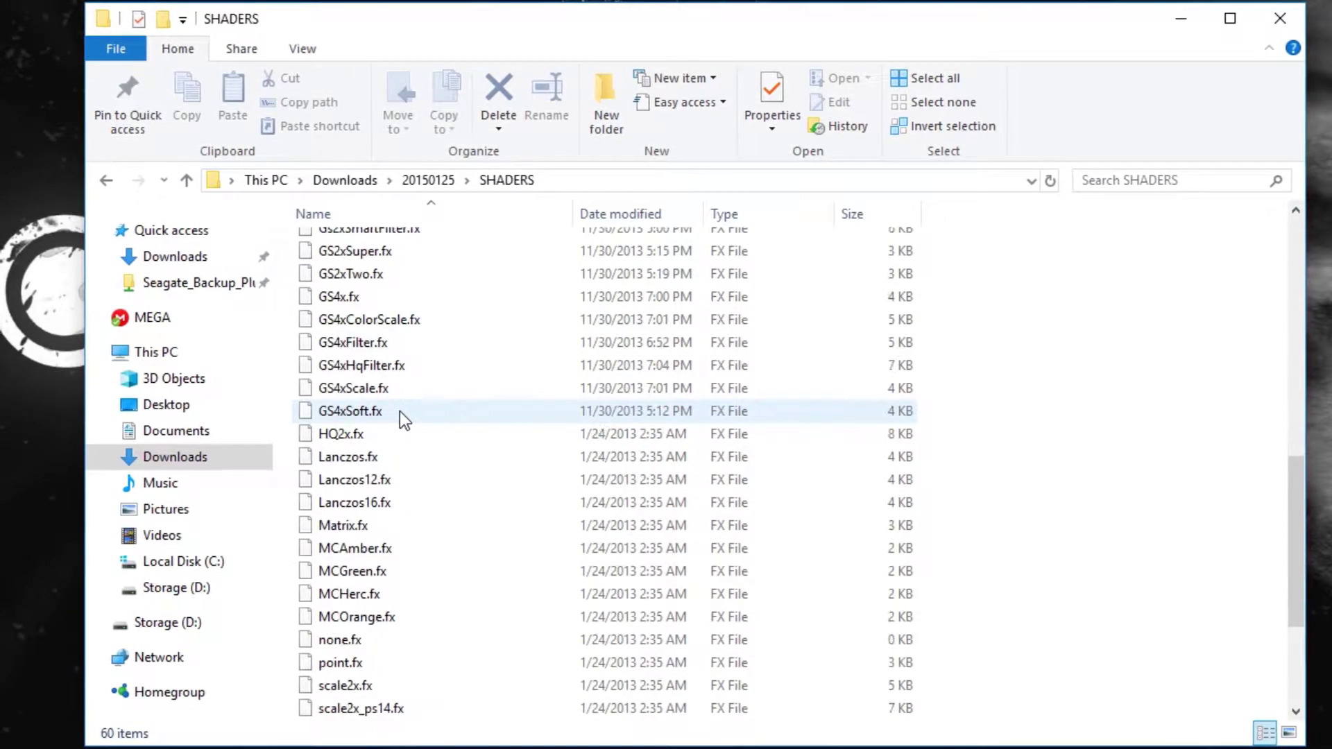
scroll(401, 411, "down", 3)
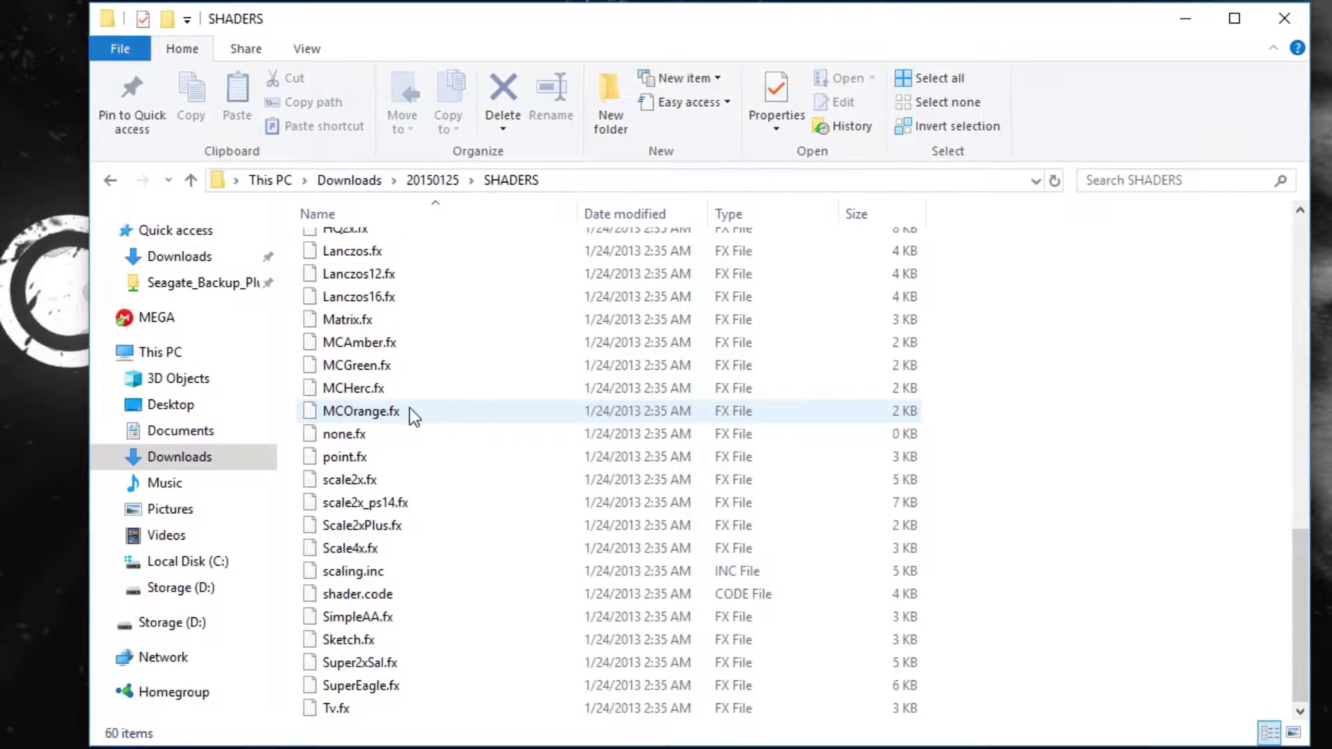
scroll(412, 411, "up", 6)
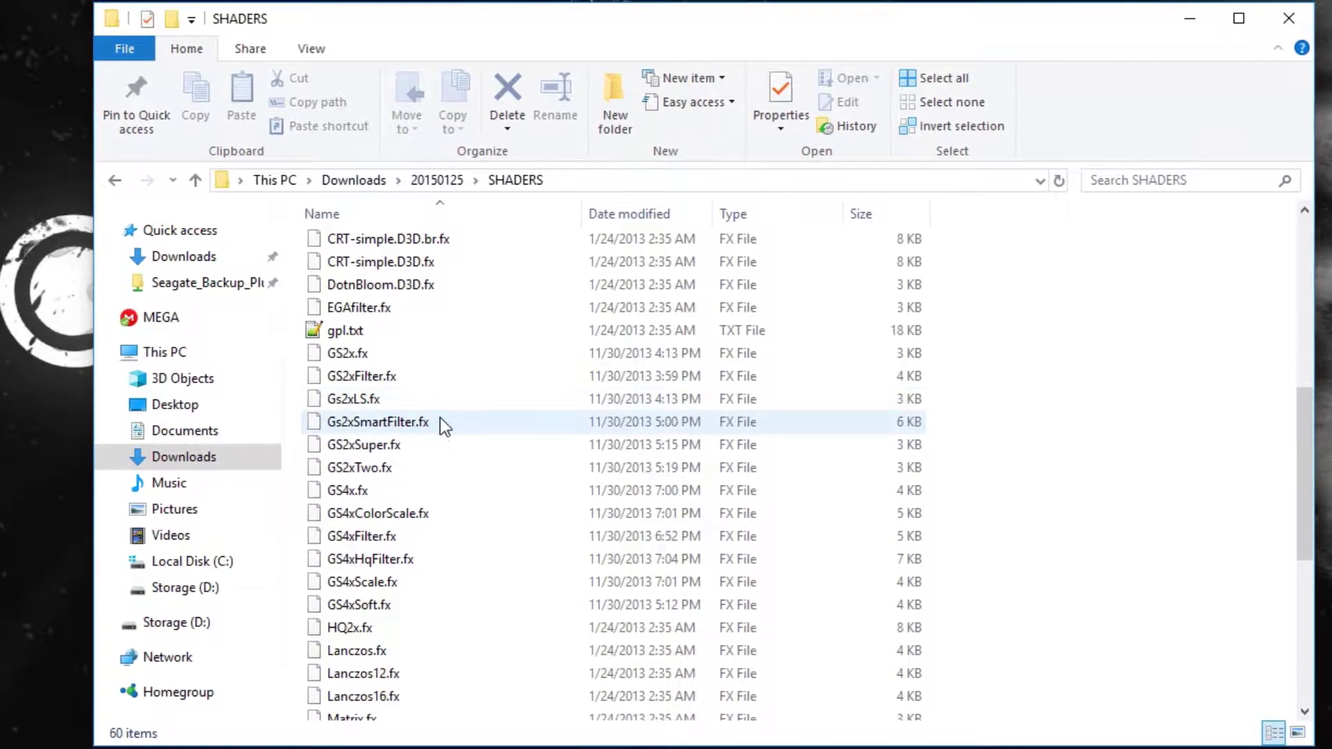
scroll(443, 415, "down", 6)
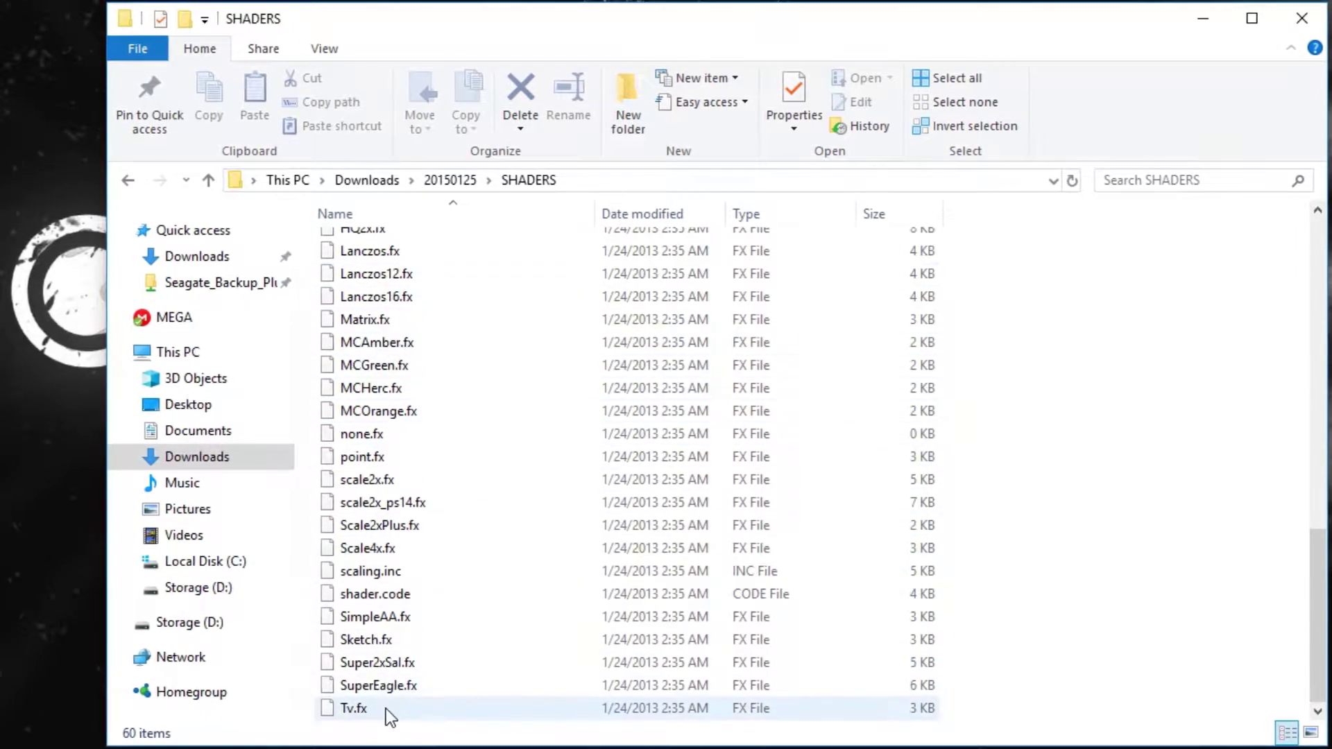
left_click(388, 433)
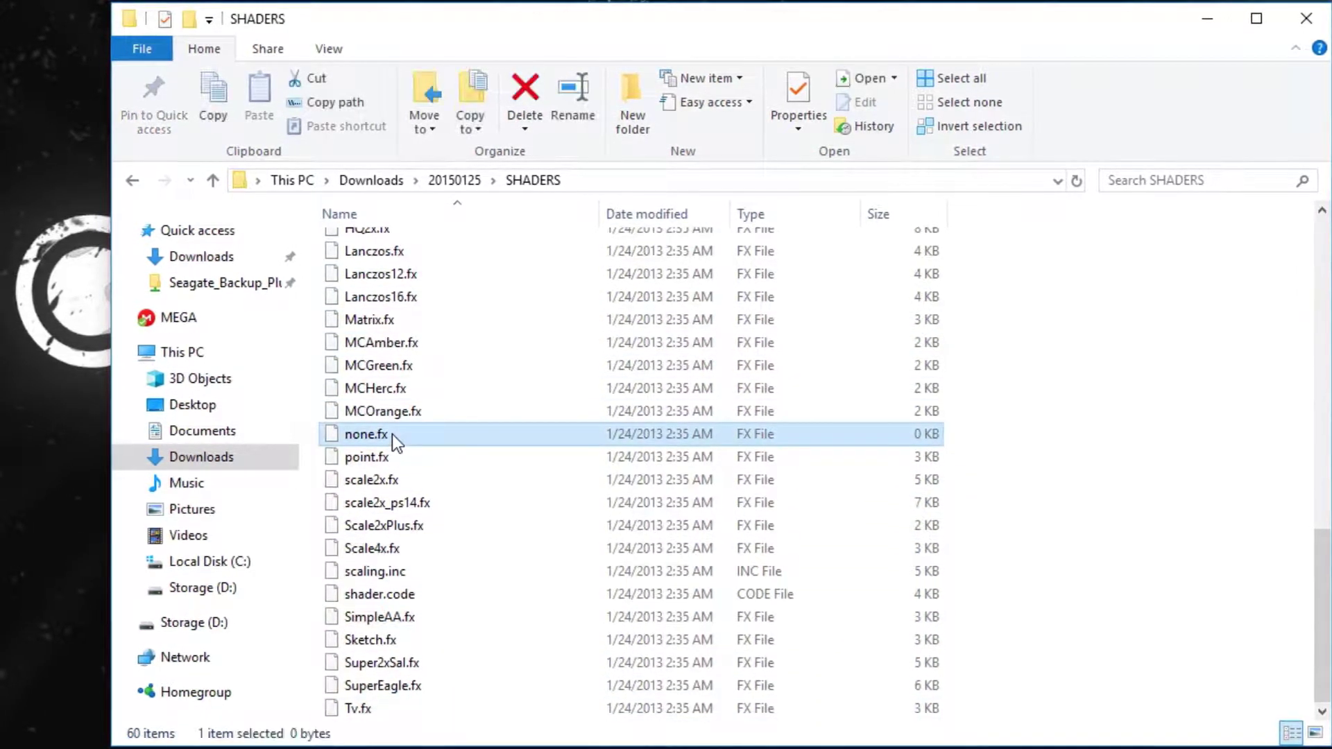
left_click(387, 462)
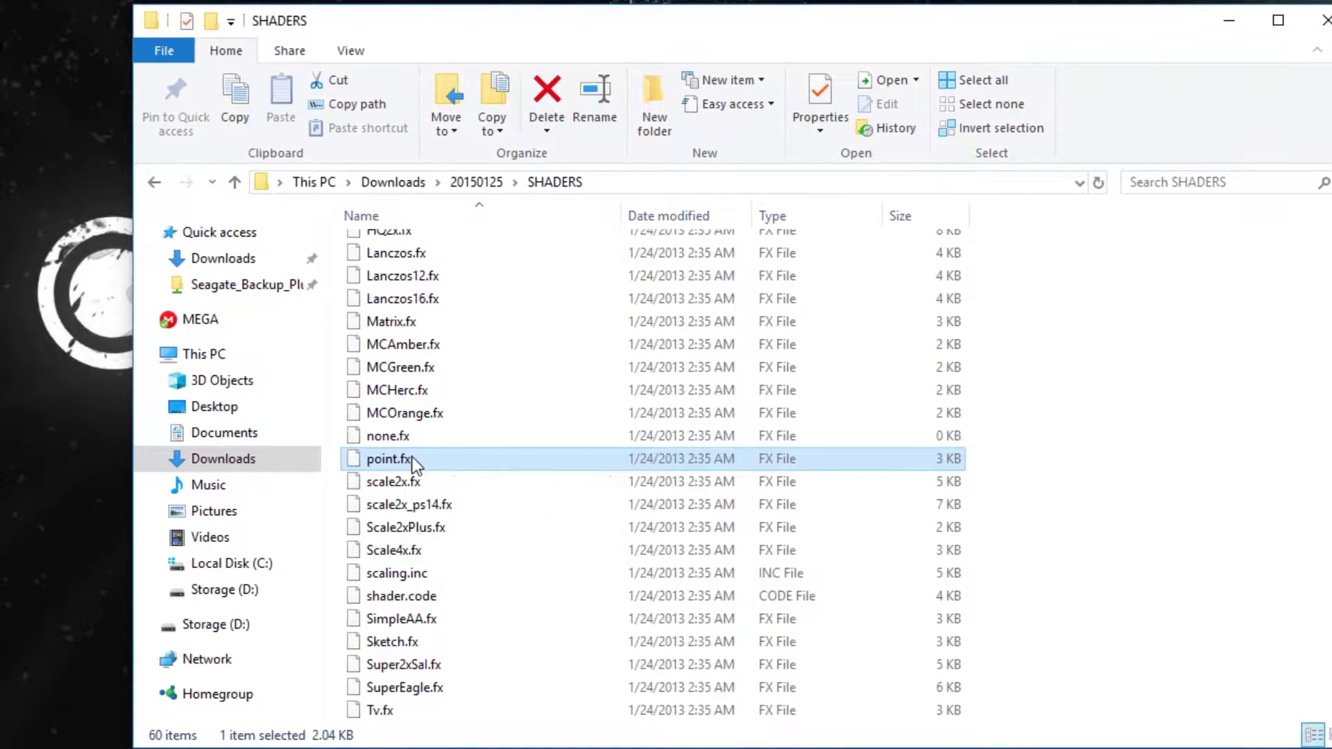
right_click(412, 458)
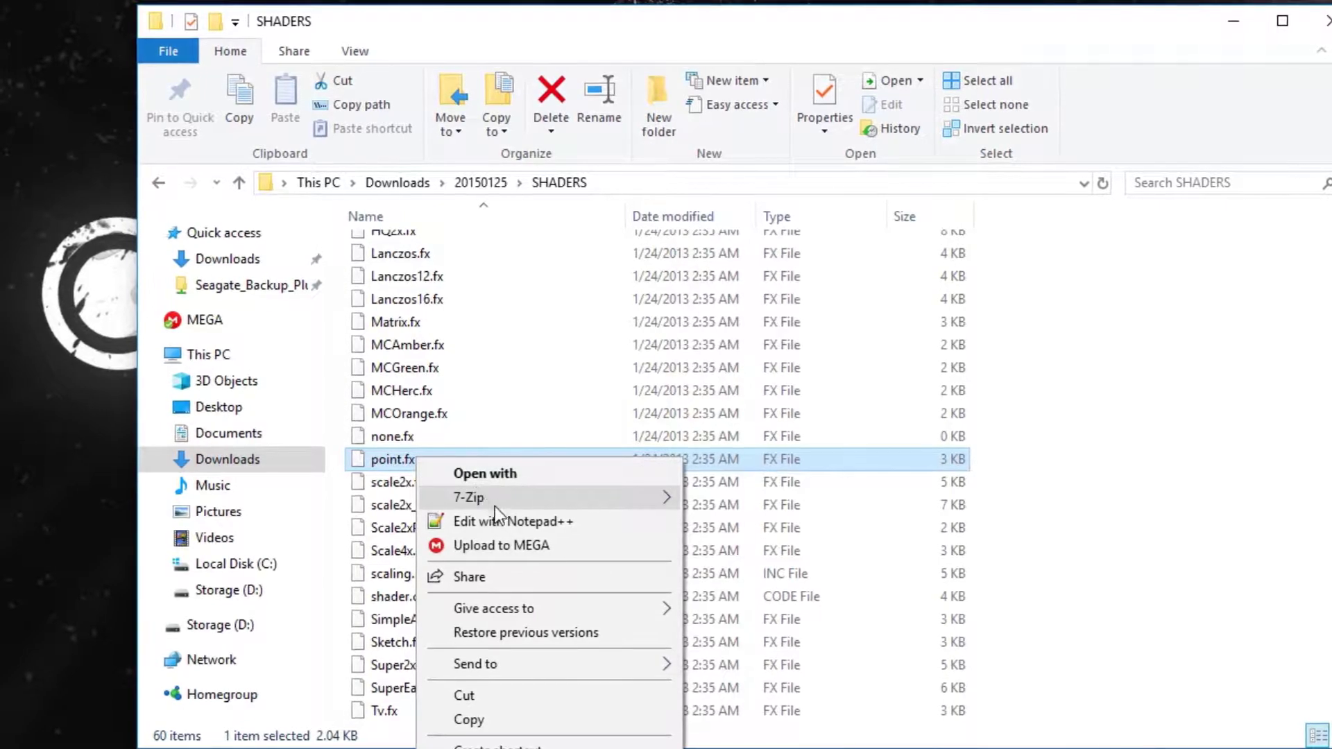
left_click(508, 525)
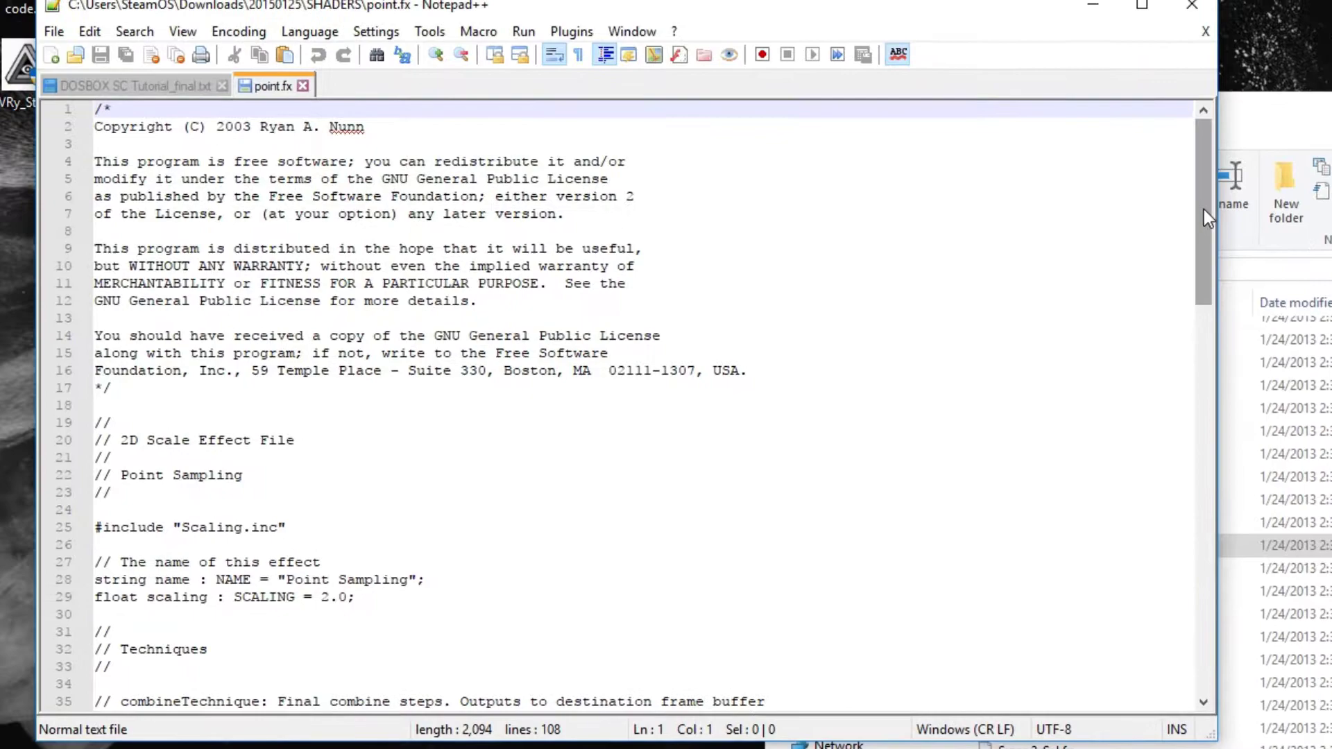
Scroll to the end of point.fx and begin typing a 'bool forceupdate = true' declaration on line 108
left_click_drag(1203, 209, 1205, 596)
left_click(861, 696)
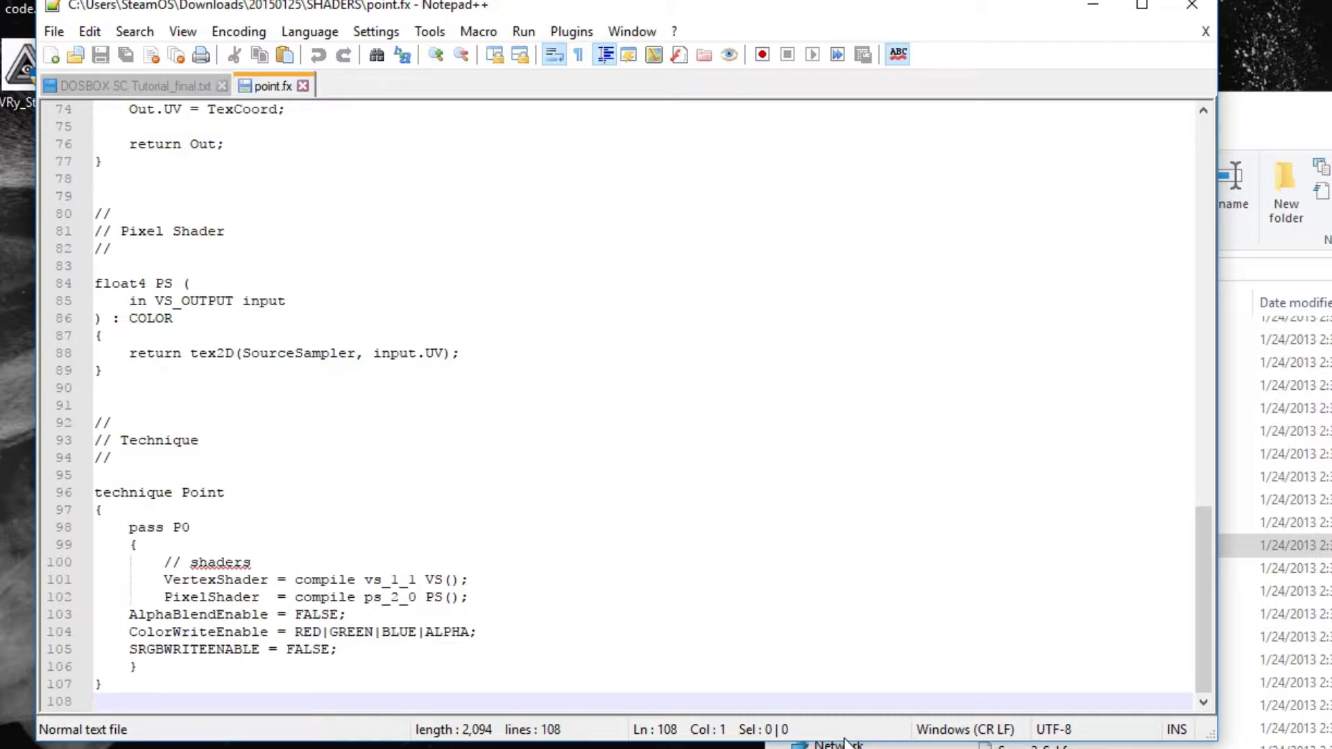
type("bool forceupd")
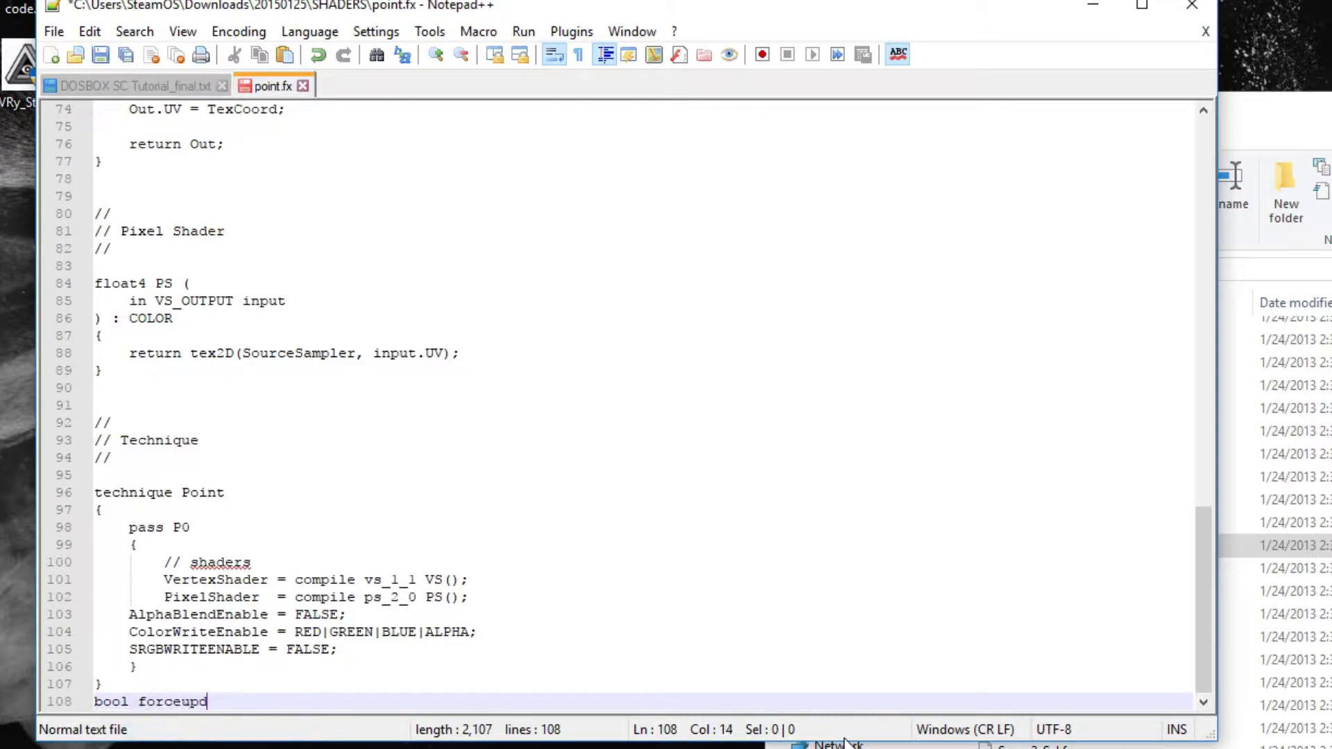
type("FOPRC")
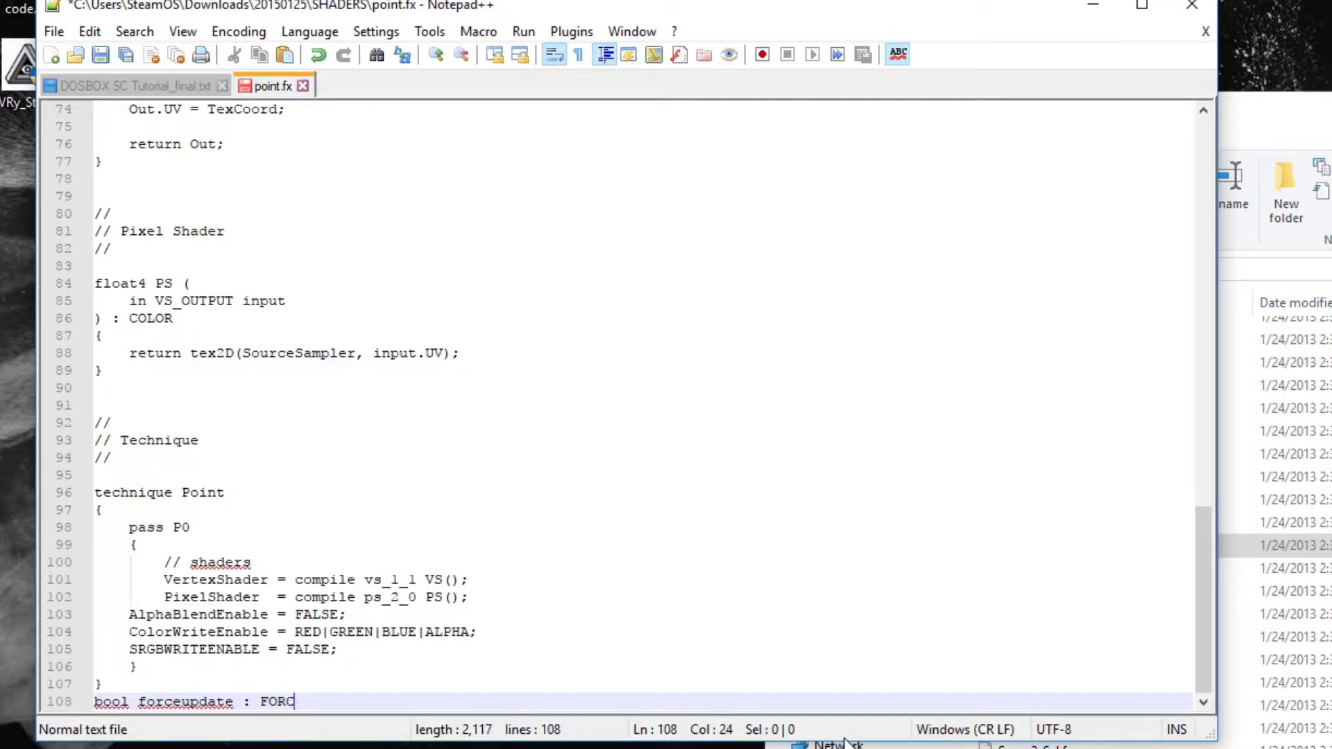
type("EEUPDAT")
type(" = true")
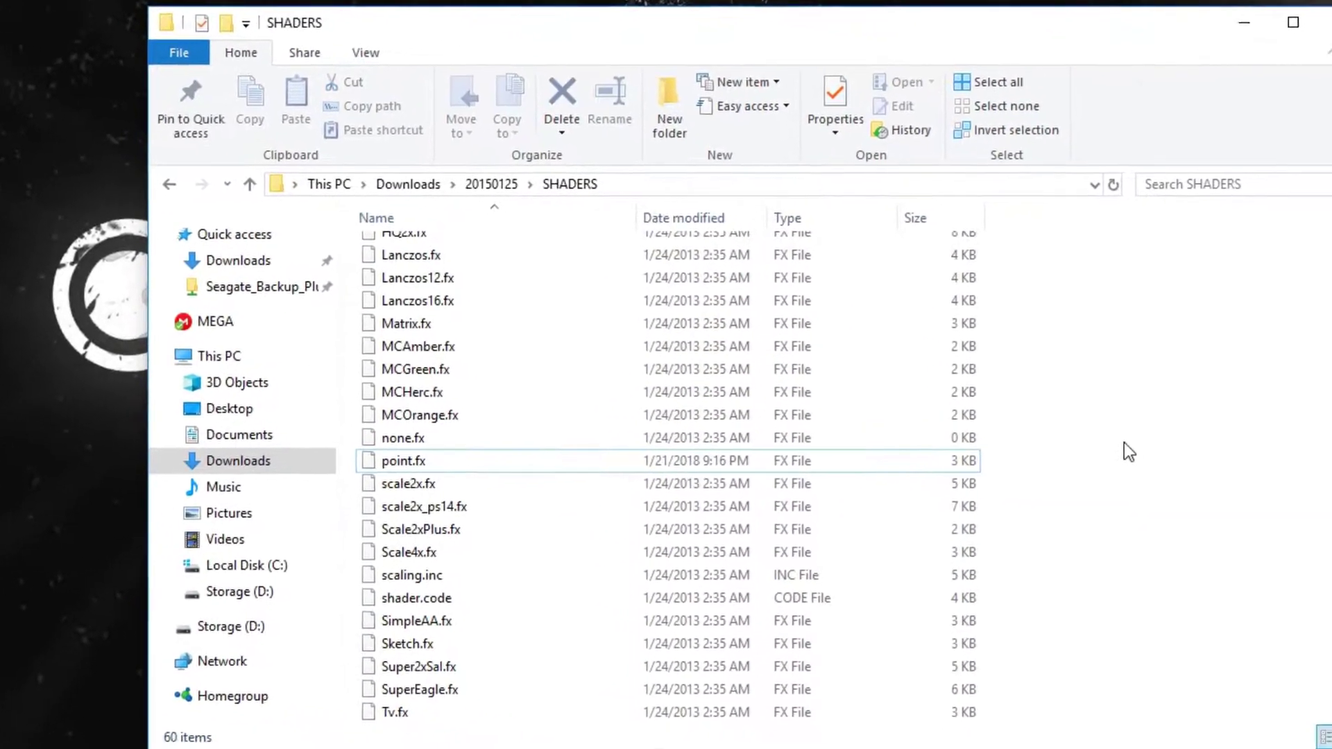
Launch the 64-bit DOSBox from the 20150125 folder and choose a video output mode
key("BackSpace")
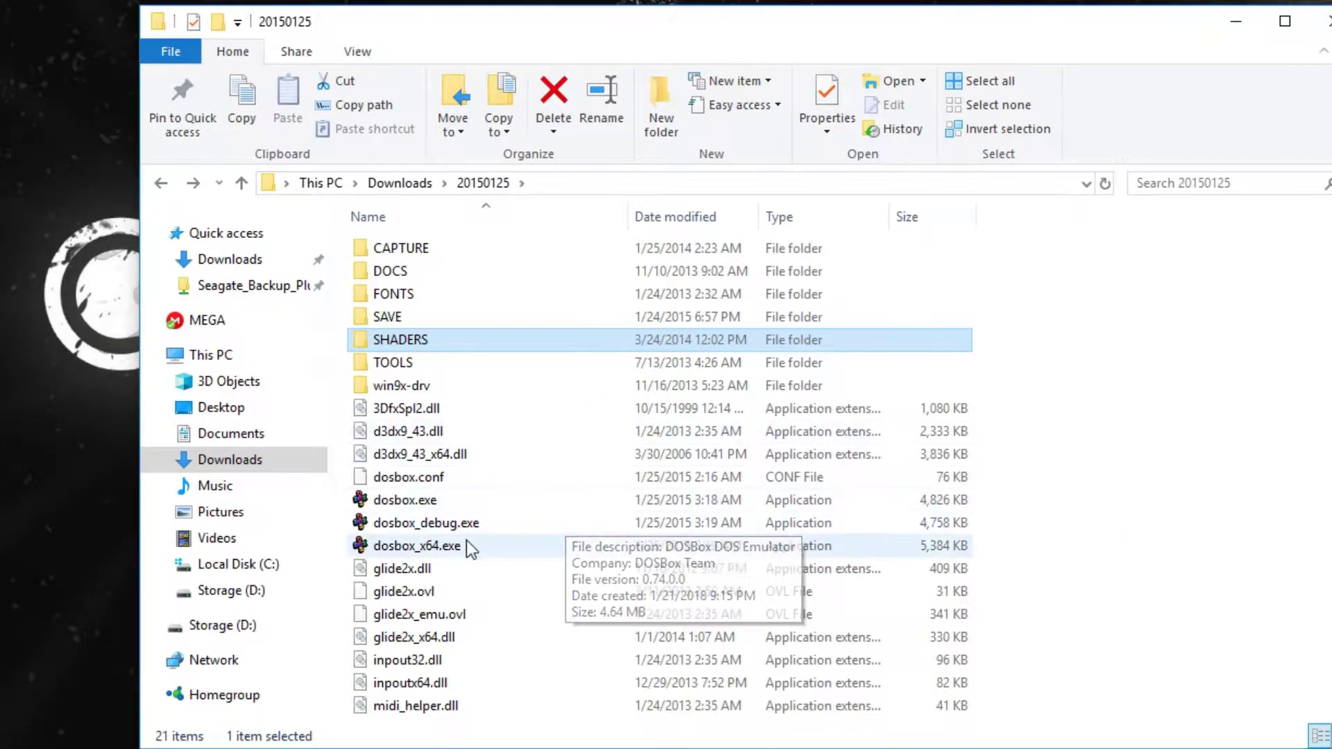
double_click(430, 549)
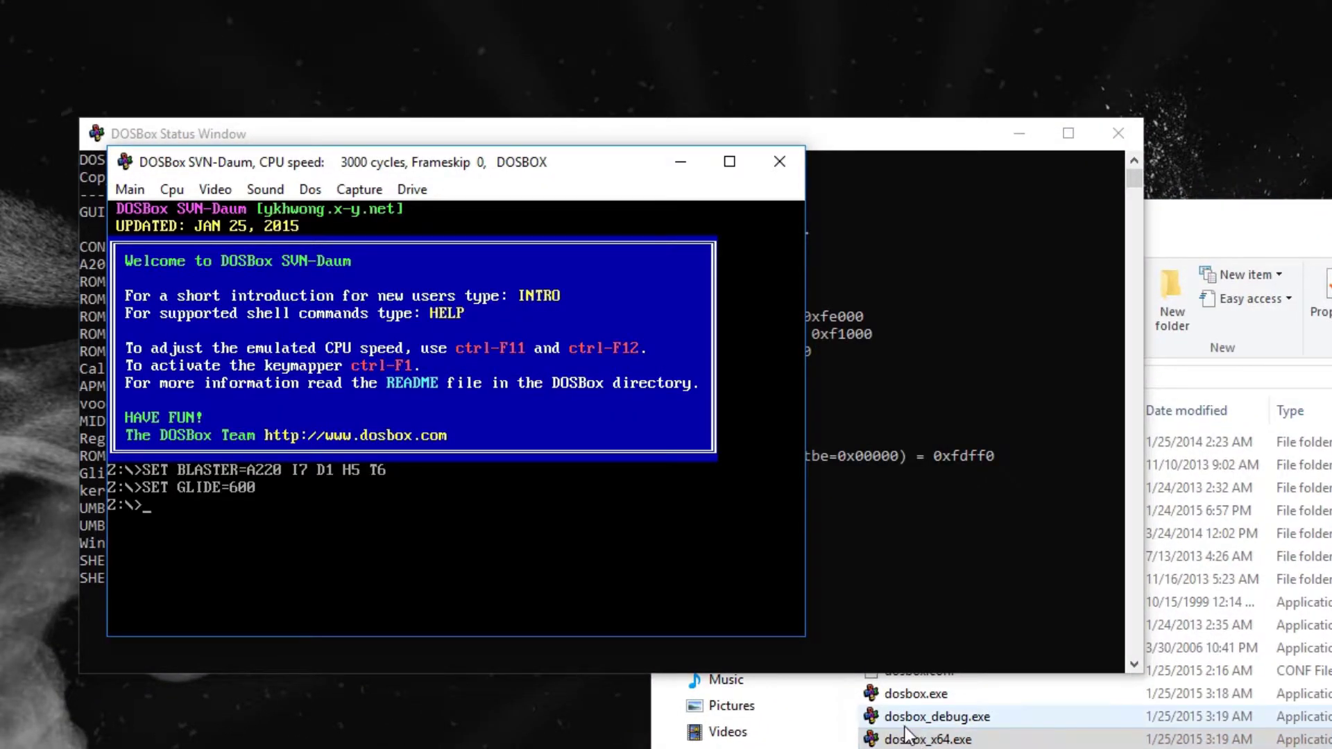
left_click(217, 185)
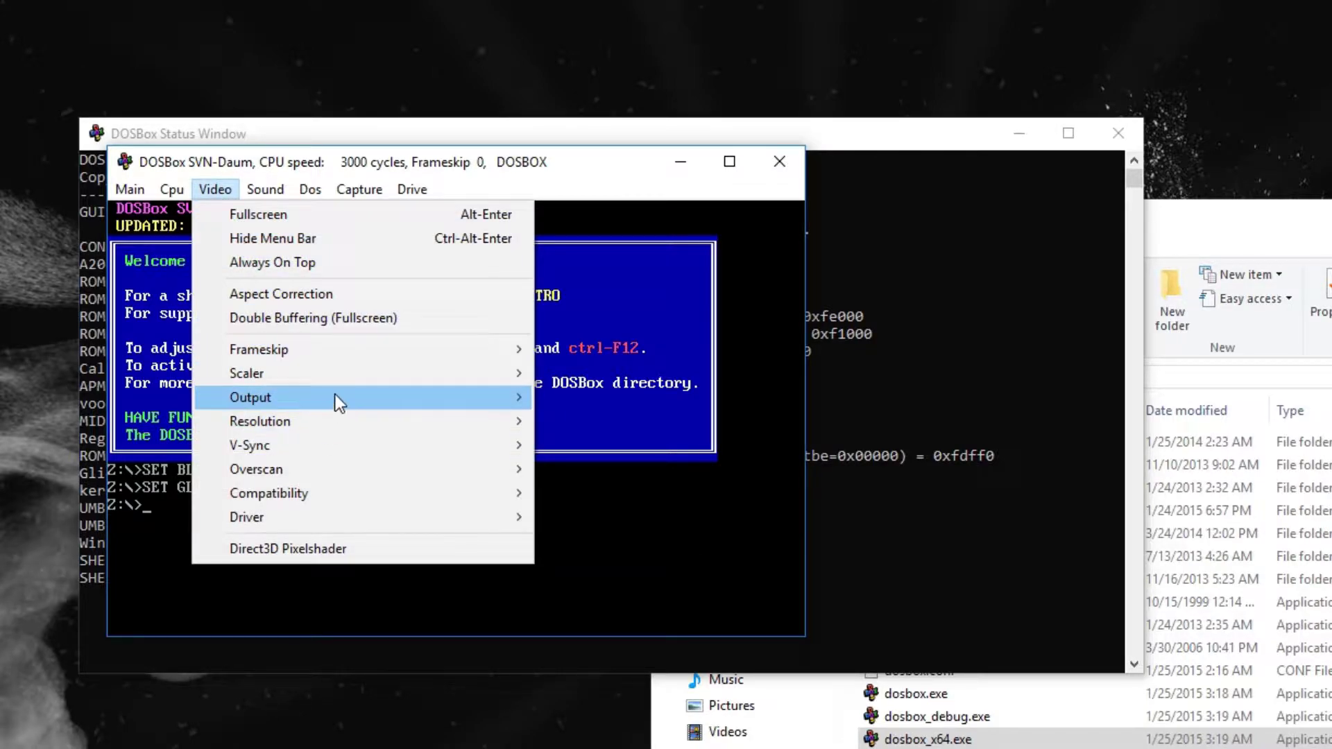
mouse_move(338, 401)
left_click(594, 471)
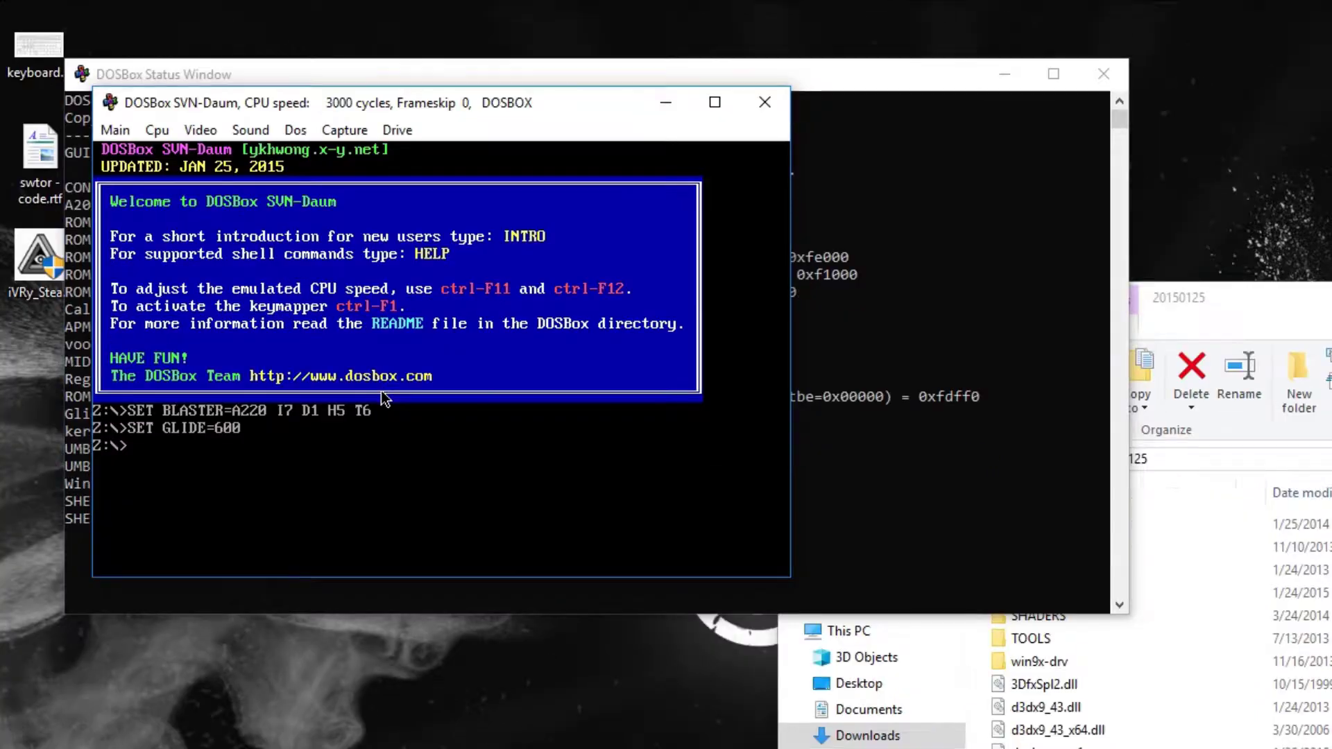
Turn V-Sync on and change its rate from 75 to 60 Hz
left_click(201, 131)
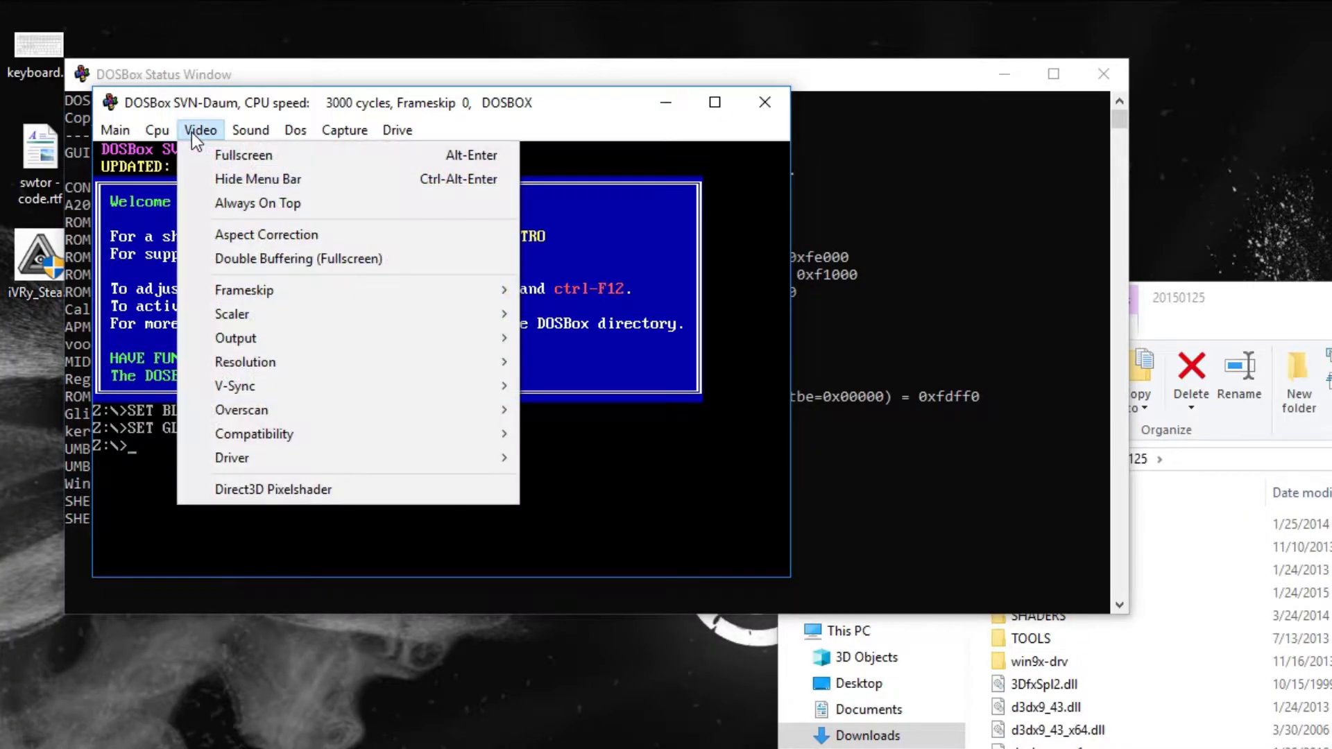
mouse_move(277, 386)
left_click(600, 387)
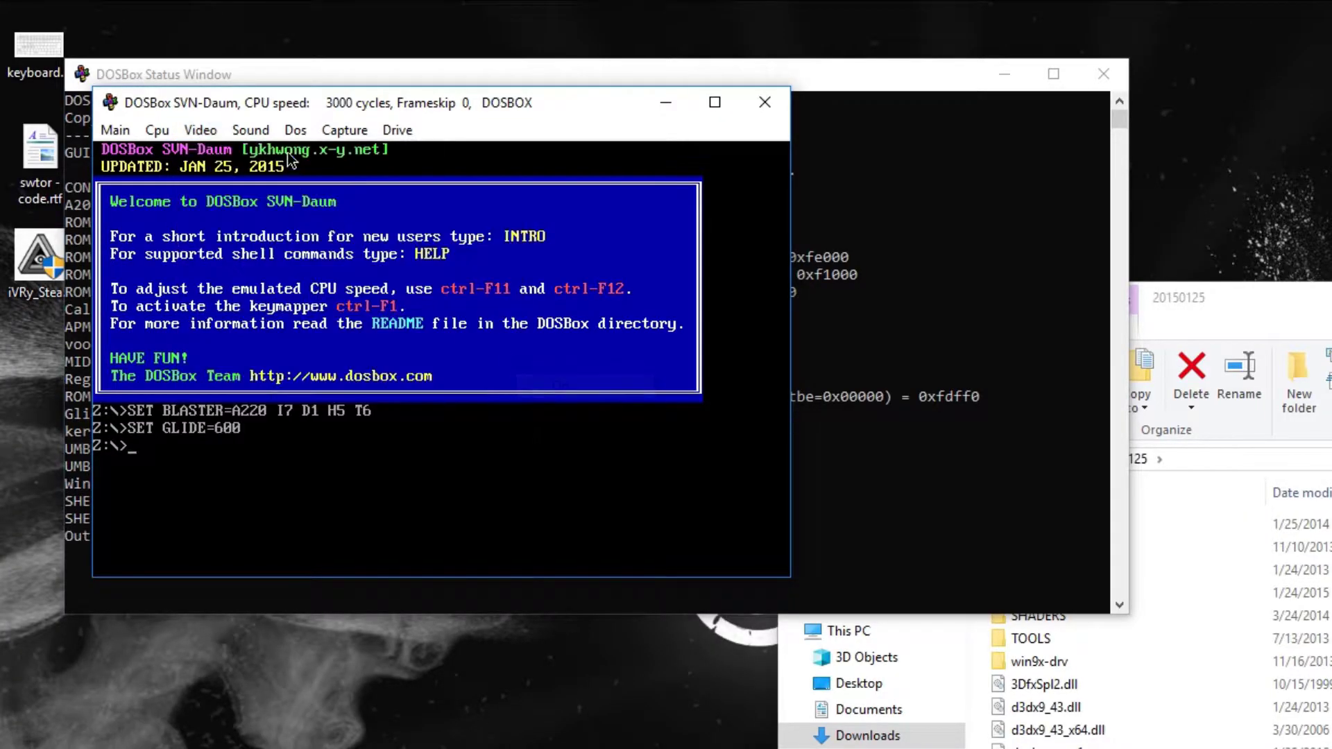
left_click(208, 132)
mouse_move(462, 387)
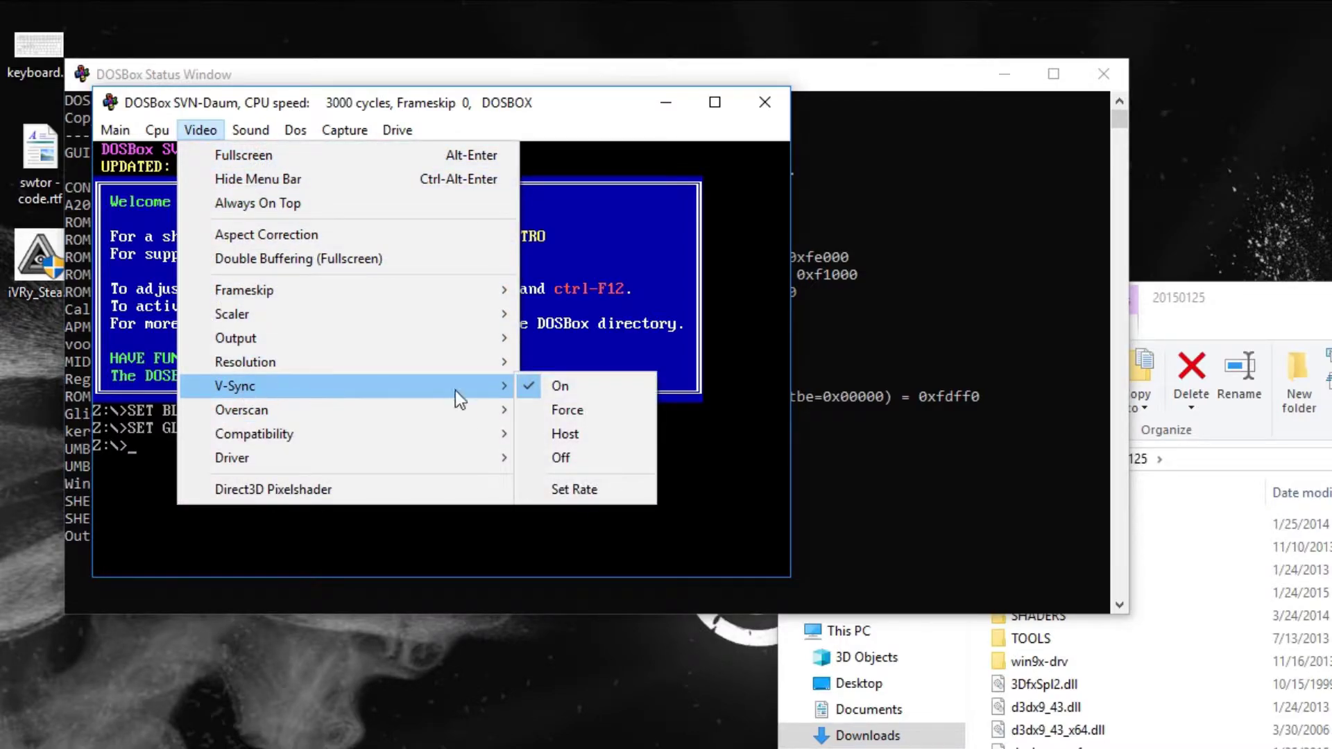
left_click(609, 482)
key("BackSpace")
key("BackSpace")
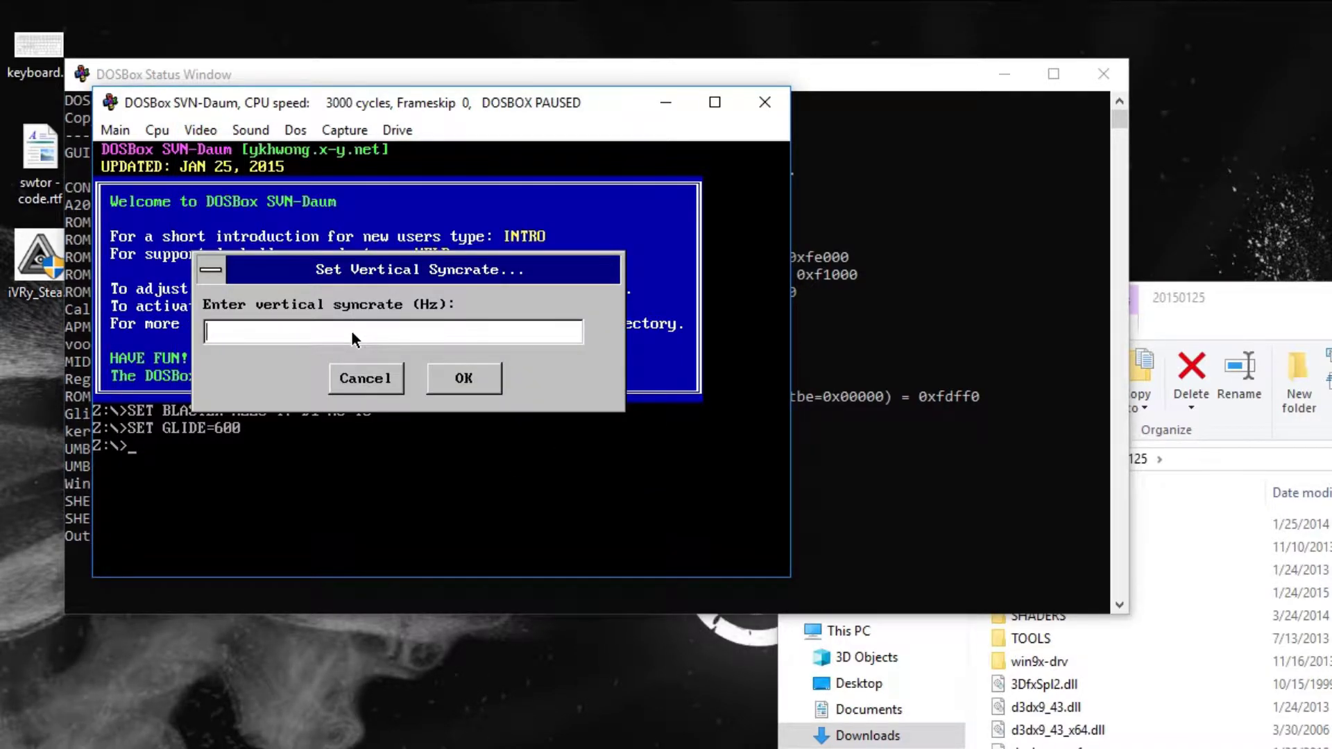
type("60")
left_click(367, 383)
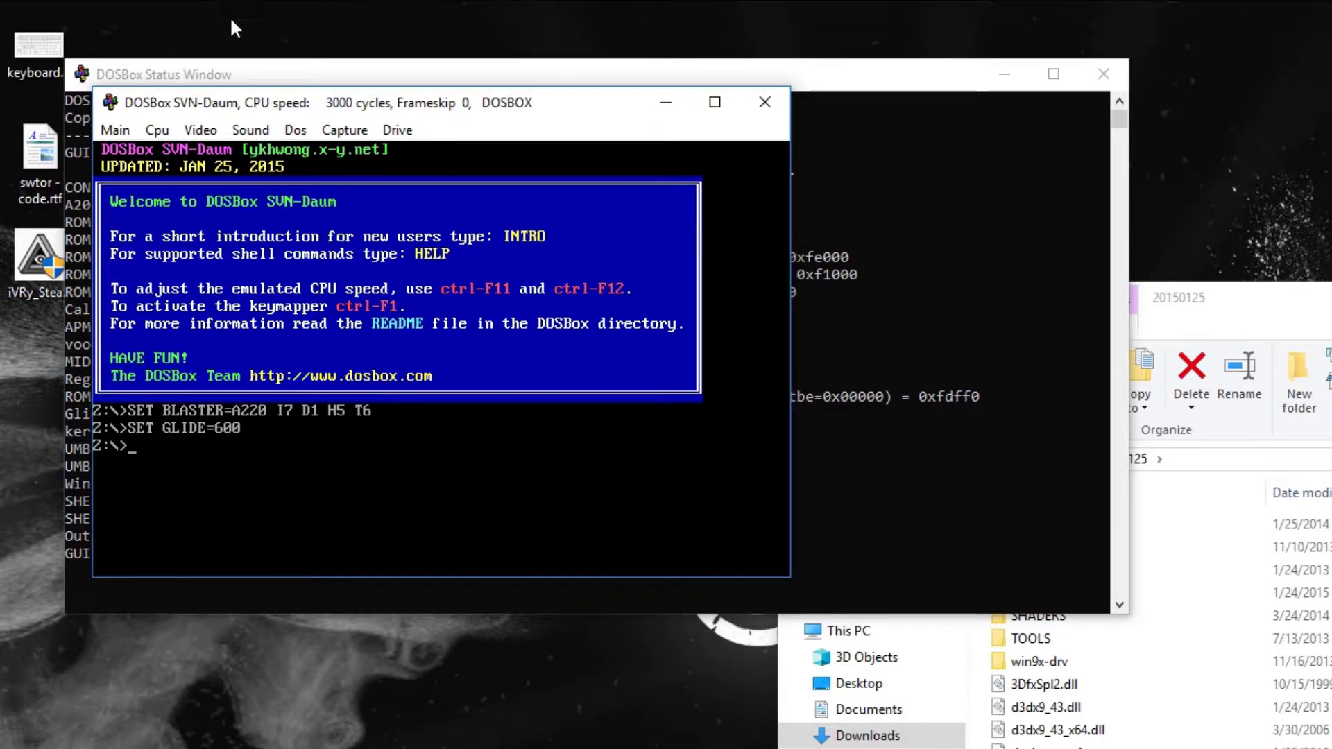
Load point.fx from SHADERS as the Direct3D pixel shader and answer Yes to always enable it
left_click(209, 128)
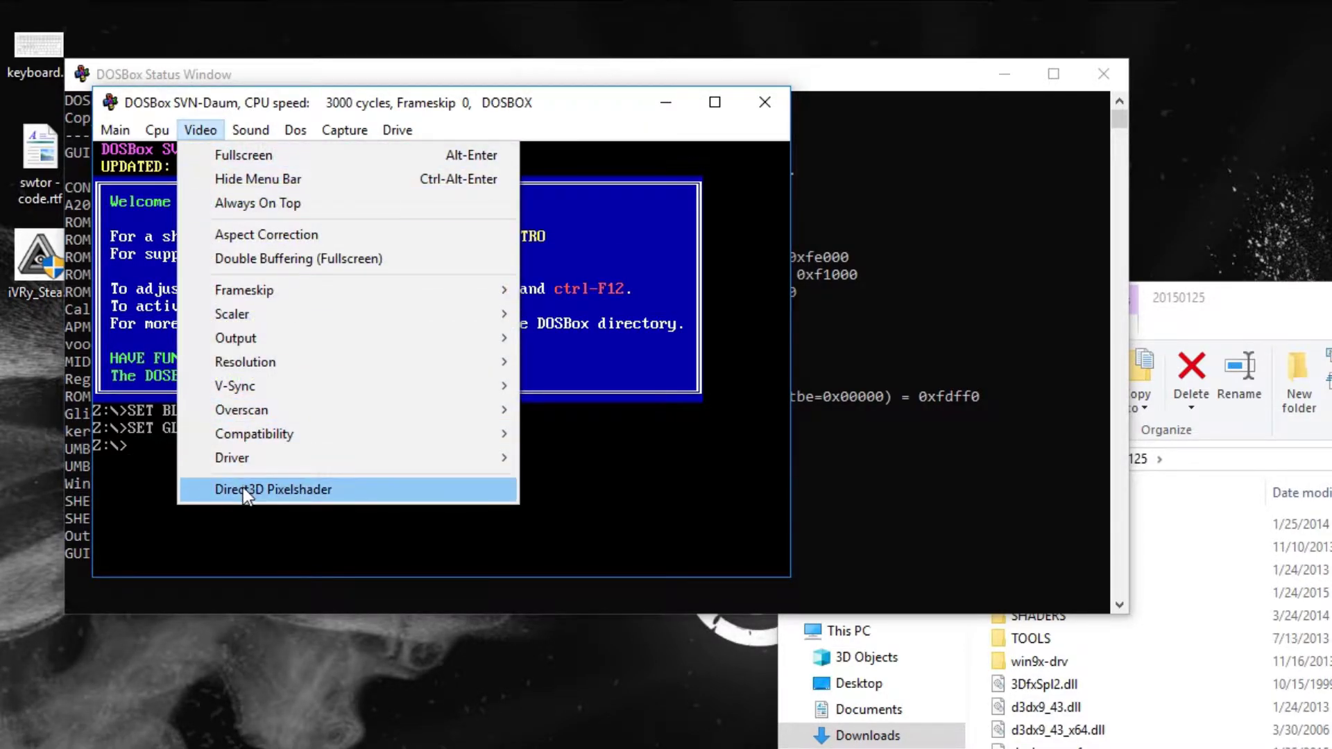
left_click(244, 488)
scroll(299, 401, "down", 6)
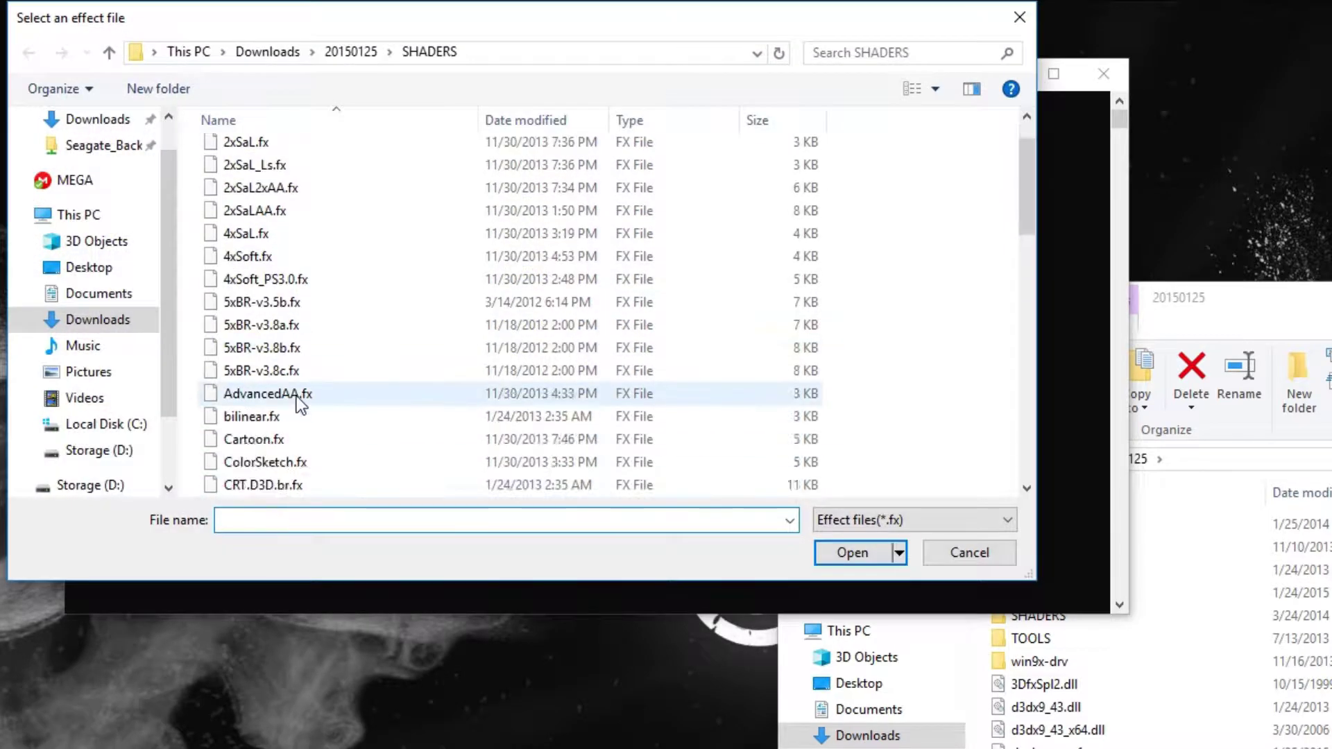
scroll(298, 400, "down", 3)
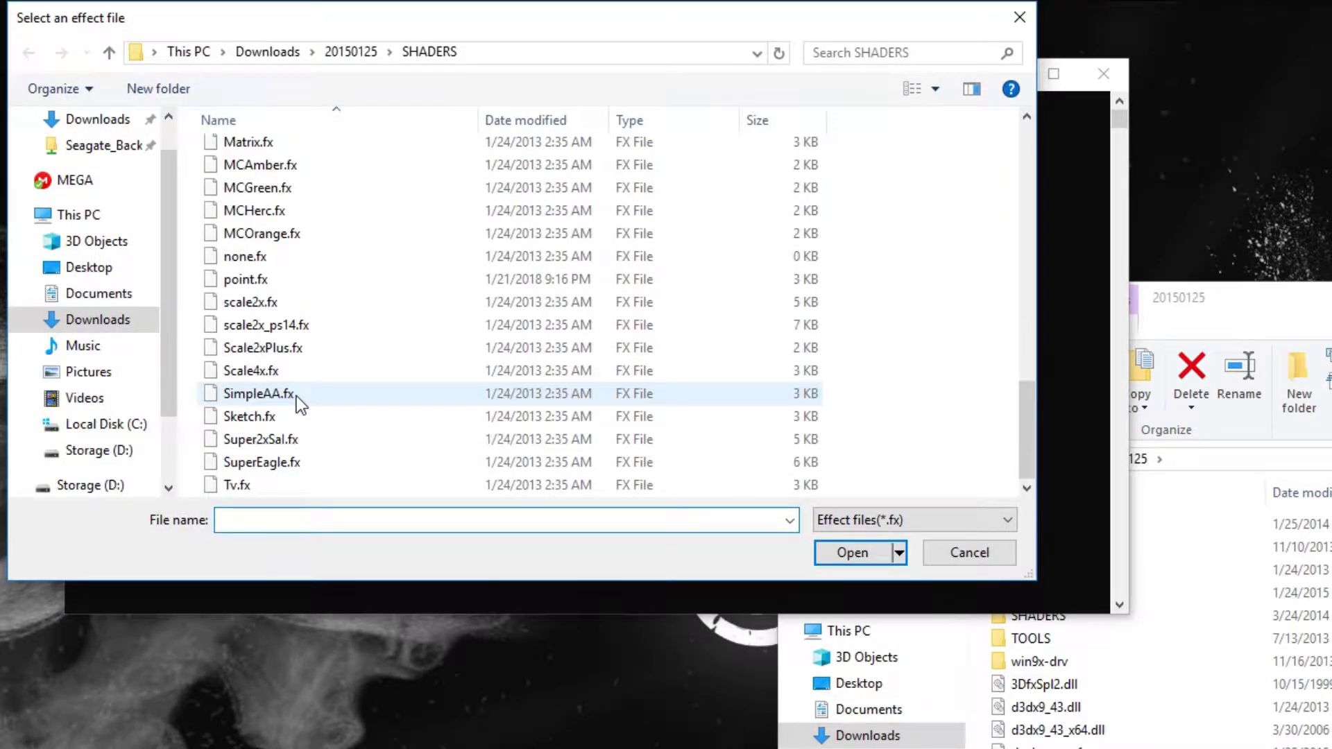
double_click(287, 285)
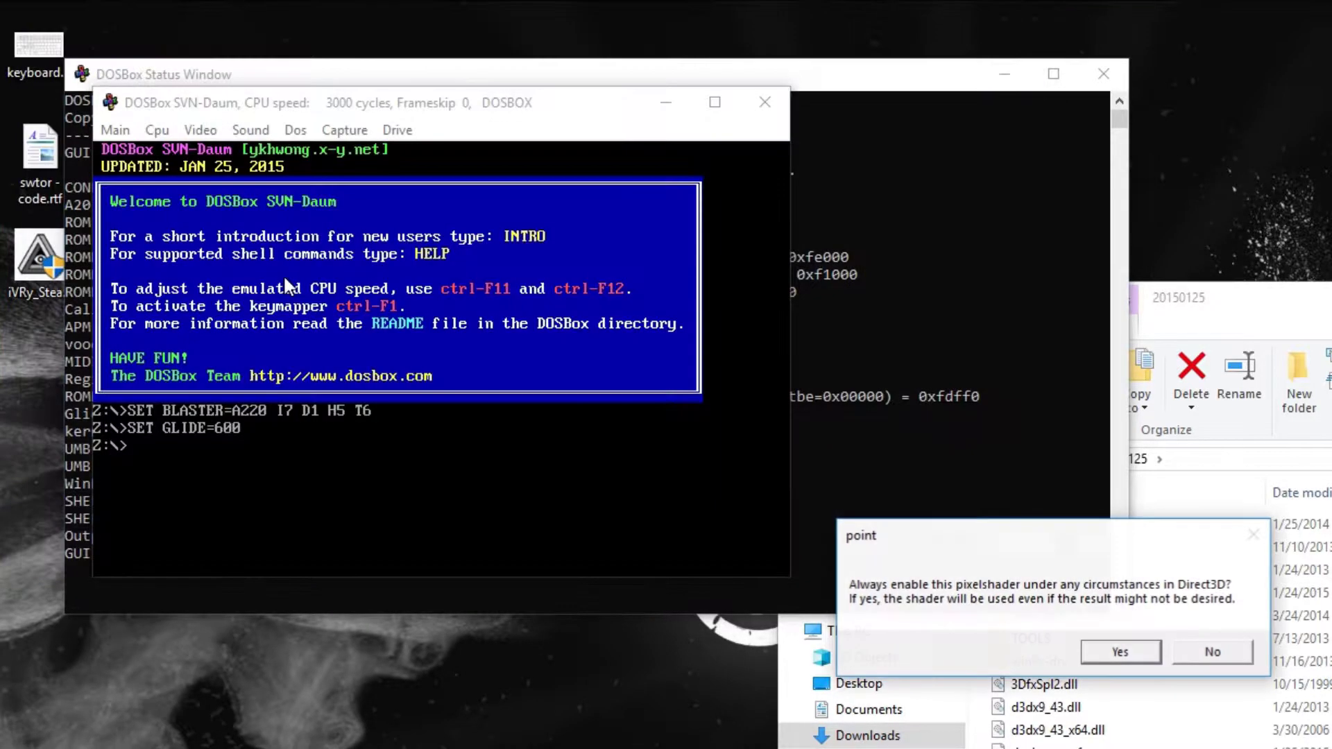
left_click(1099, 651)
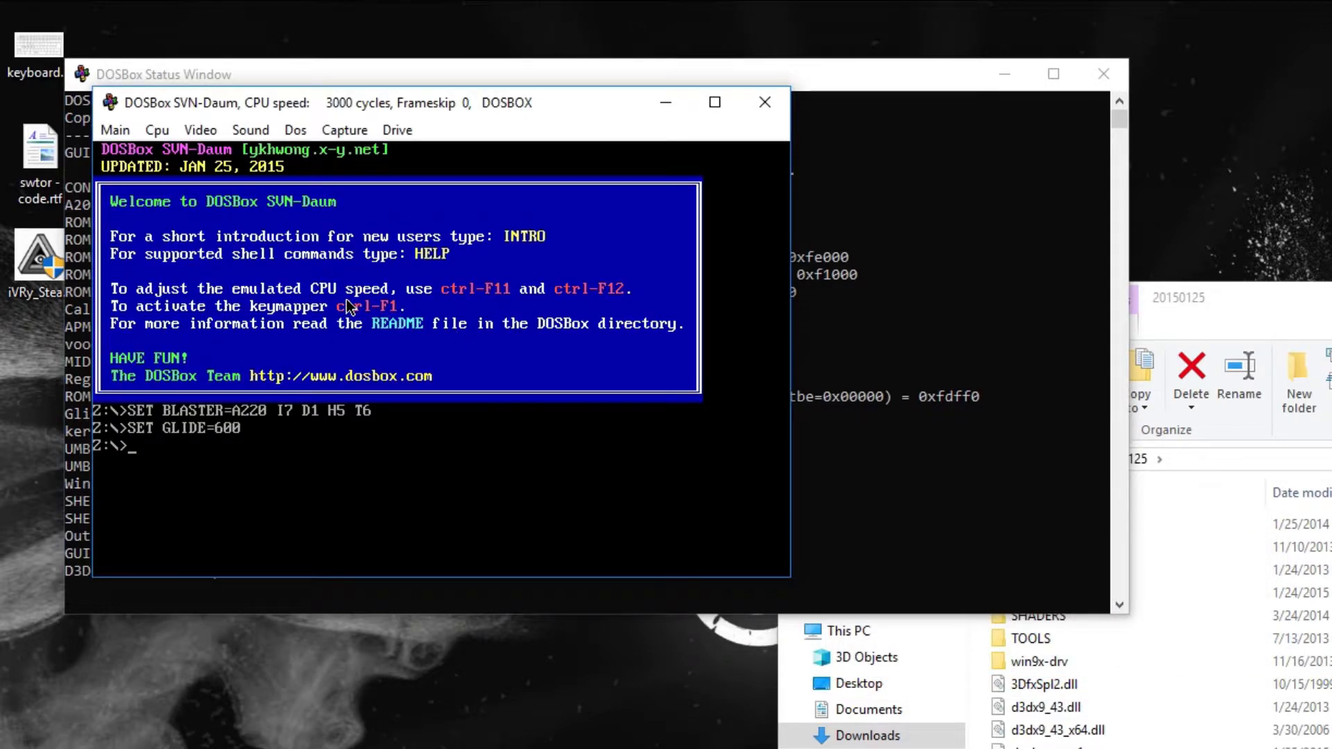
Choose Main > Configuration > Save the Current Settings, bringing up the dosbox.conf save dialog
left_click(116, 132)
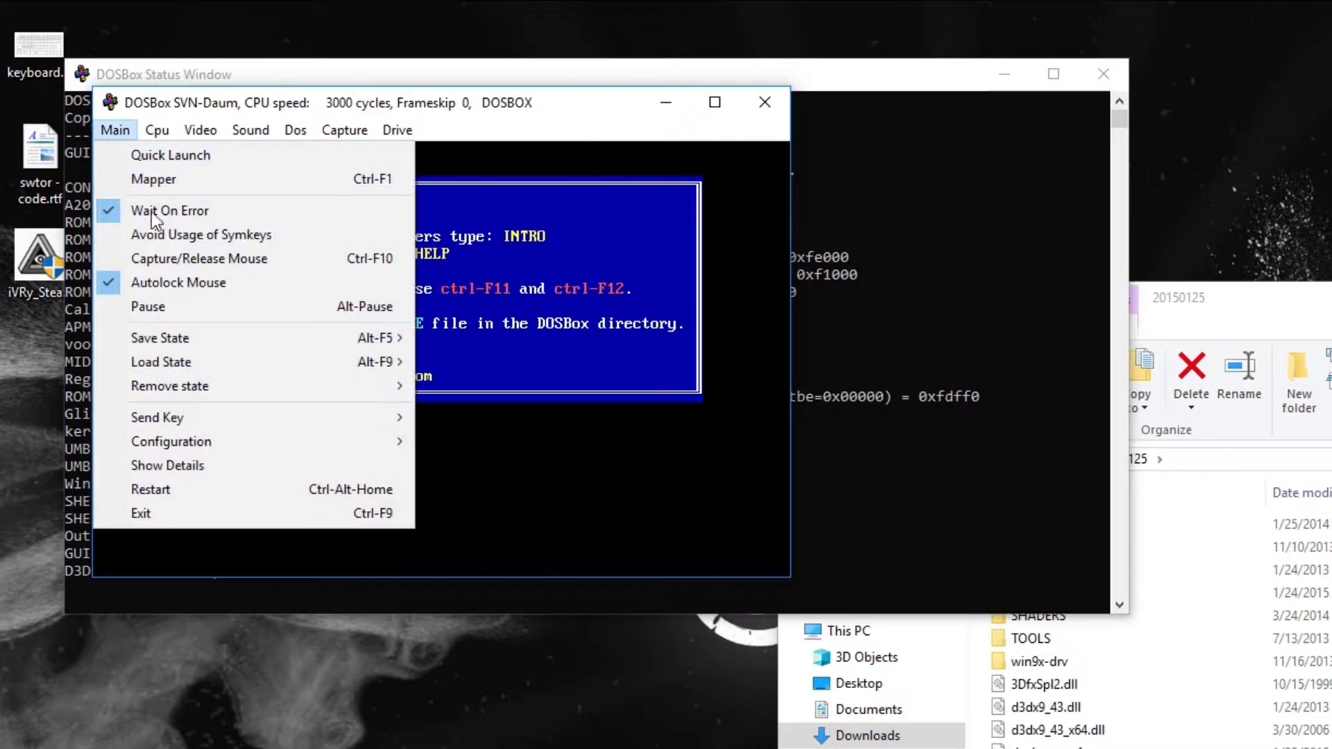
mouse_move(224, 446)
left_click(490, 467)
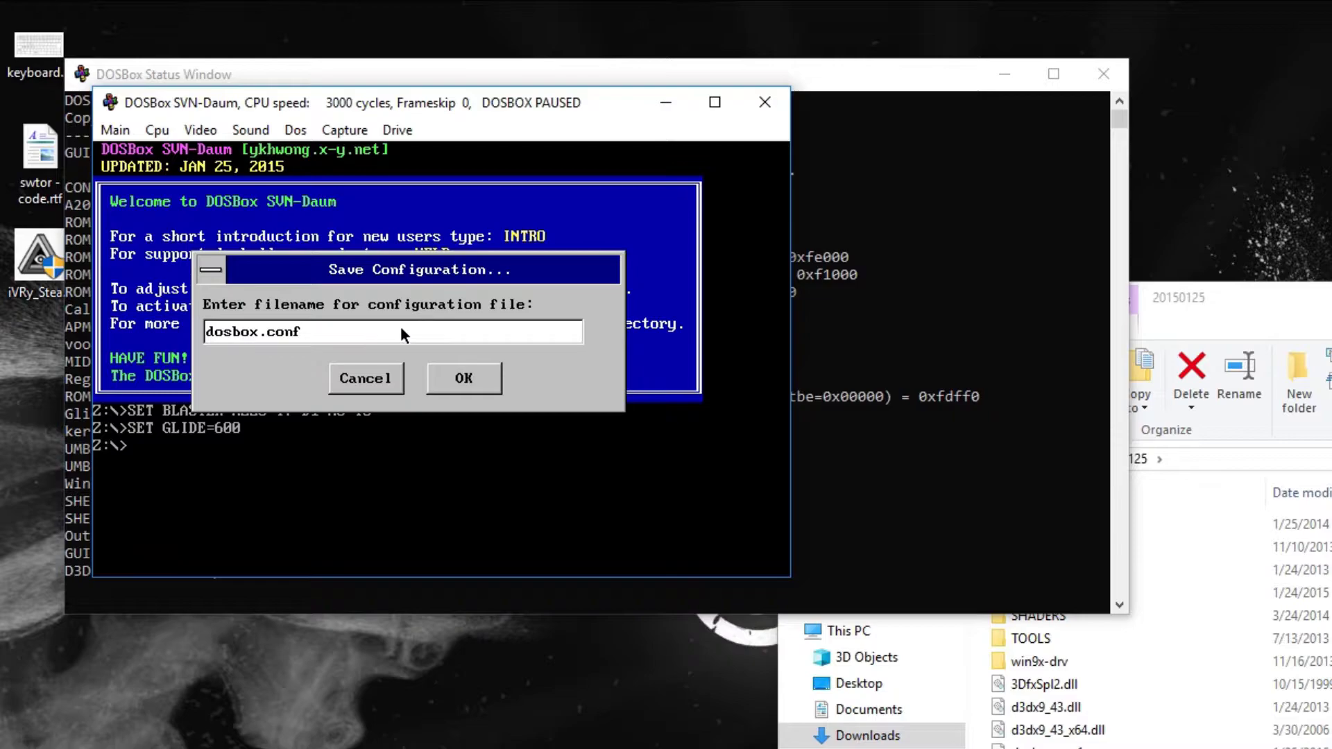
Confirm saving dosbox.conf, then add dosbox.exe to Steam as a non-Steam game
left_click(464, 387)
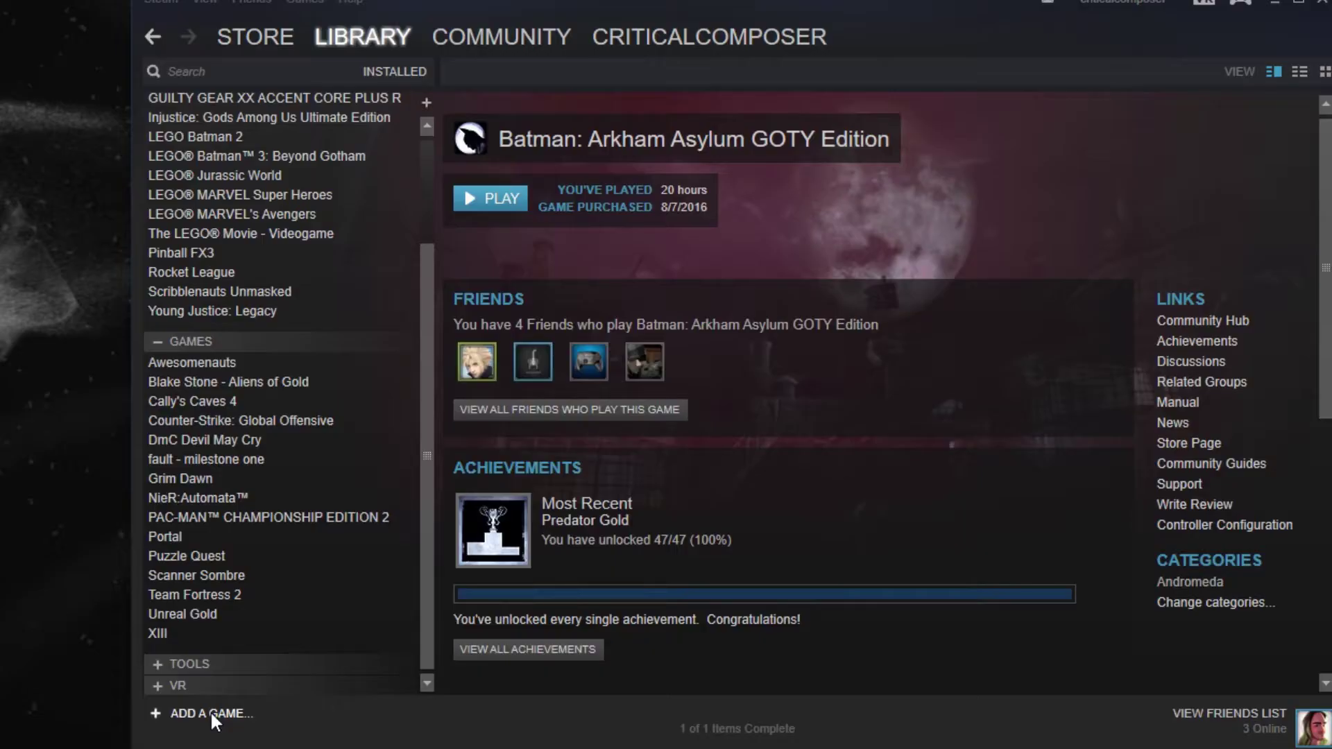
left_click(210, 710)
left_click(241, 634)
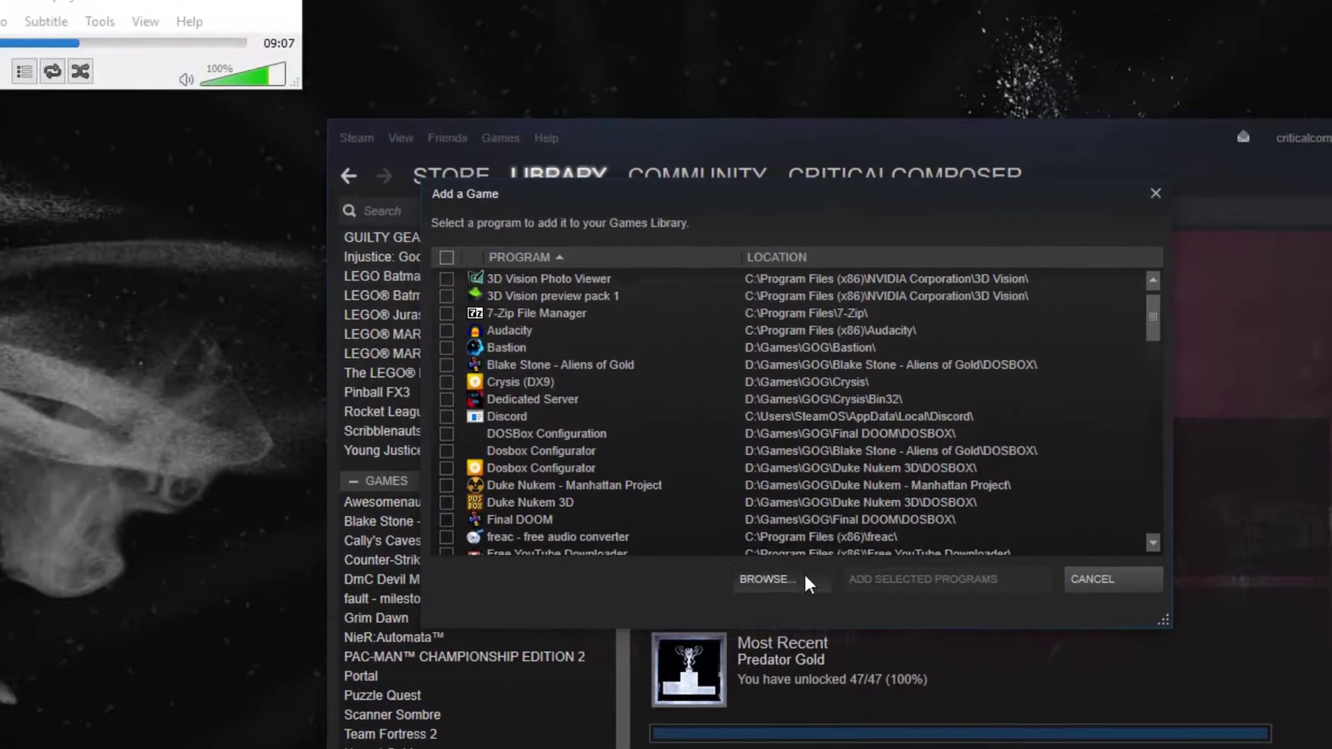
left_click(803, 575)
double_click(132, 293)
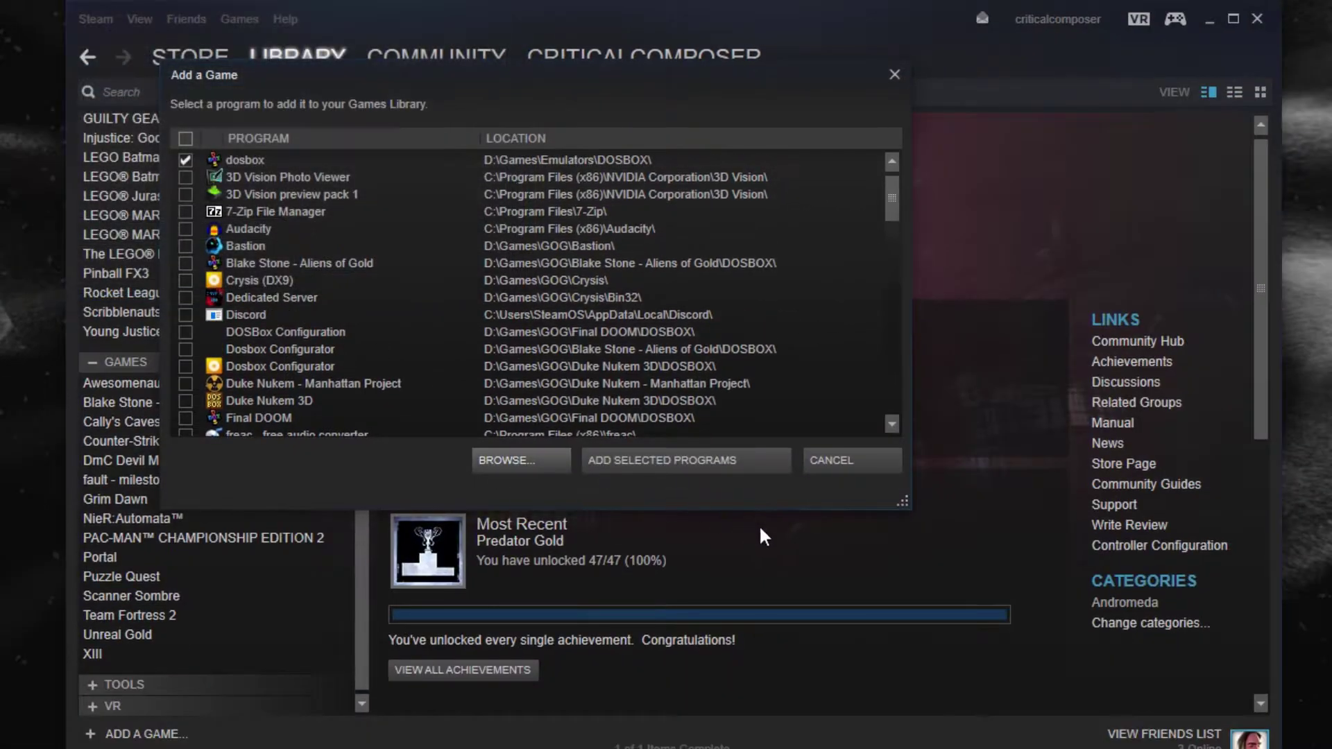
left_click(694, 457)
Wrap the dosbox shortcut's launch-option path in quotation marks in its Steam properties
right_click(188, 474)
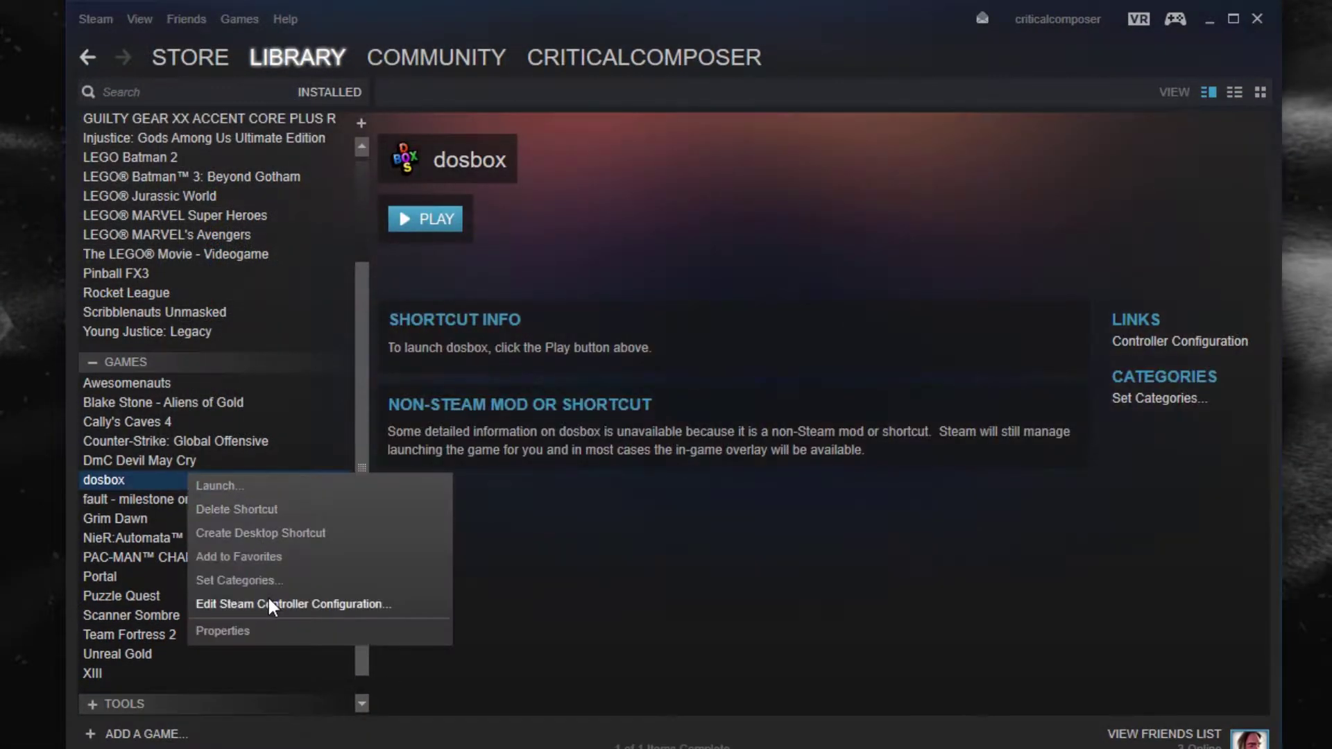
left_click(263, 627)
left_click(358, 339)
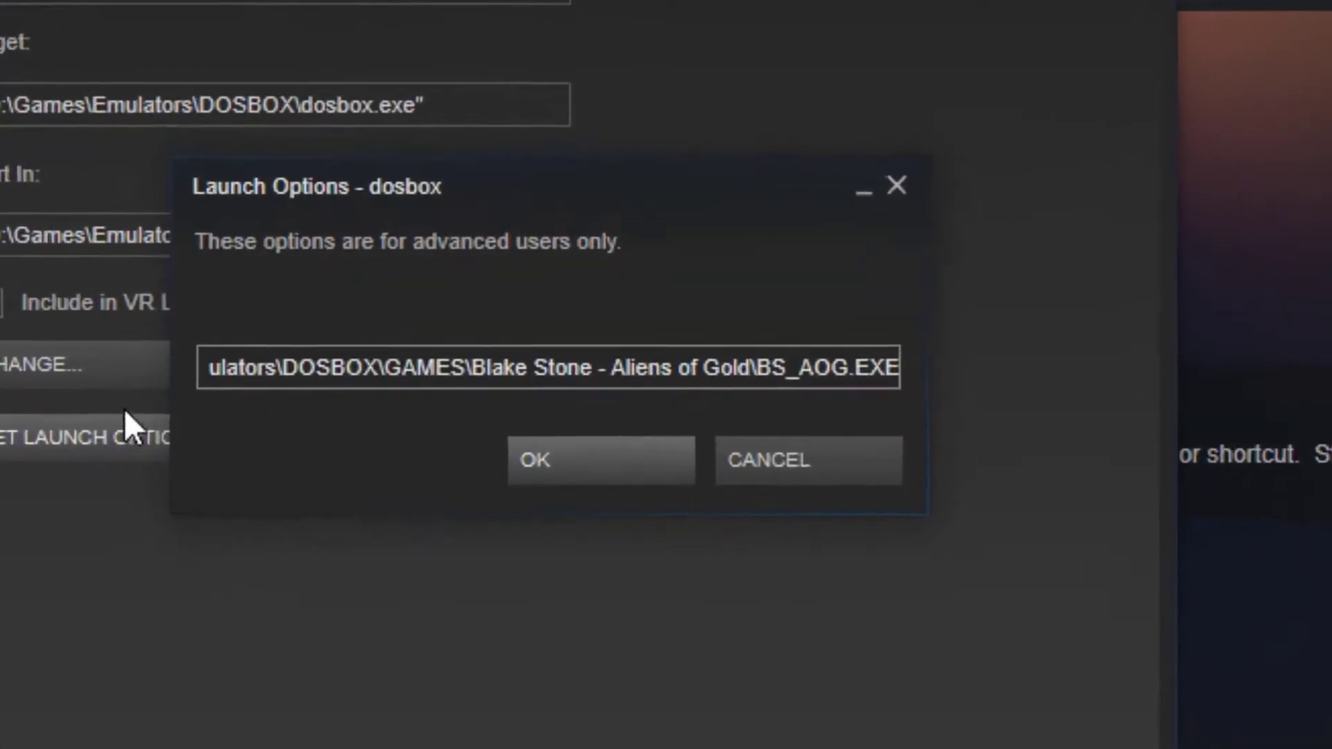
key("Home")
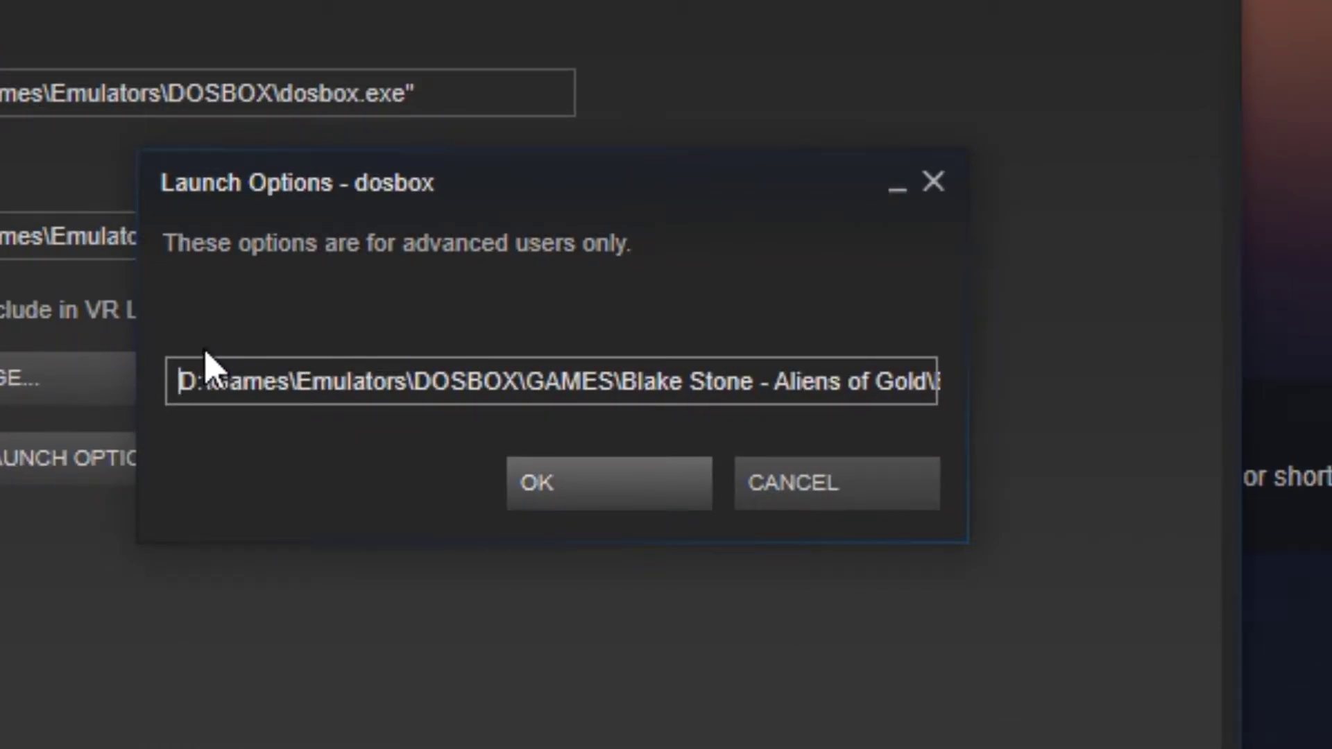
type("\"")
key("End")
type("\"")
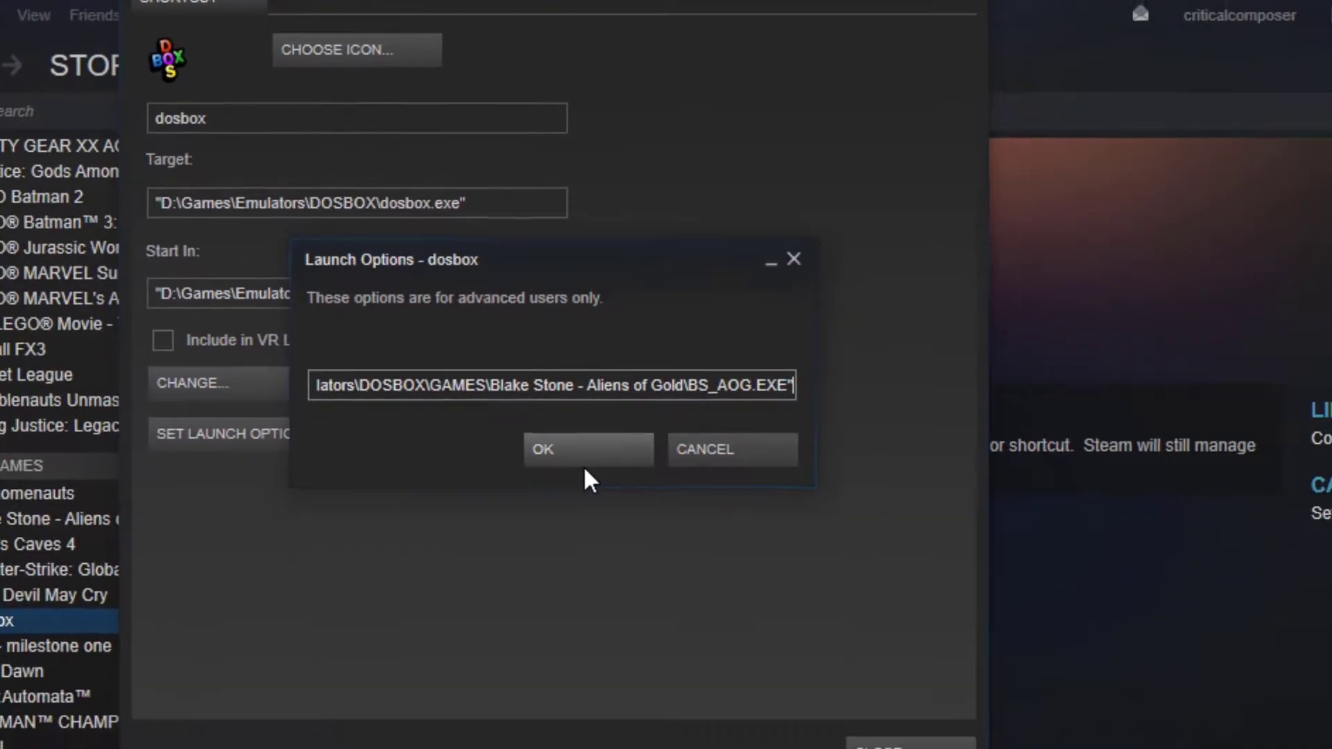
left_click(590, 478)
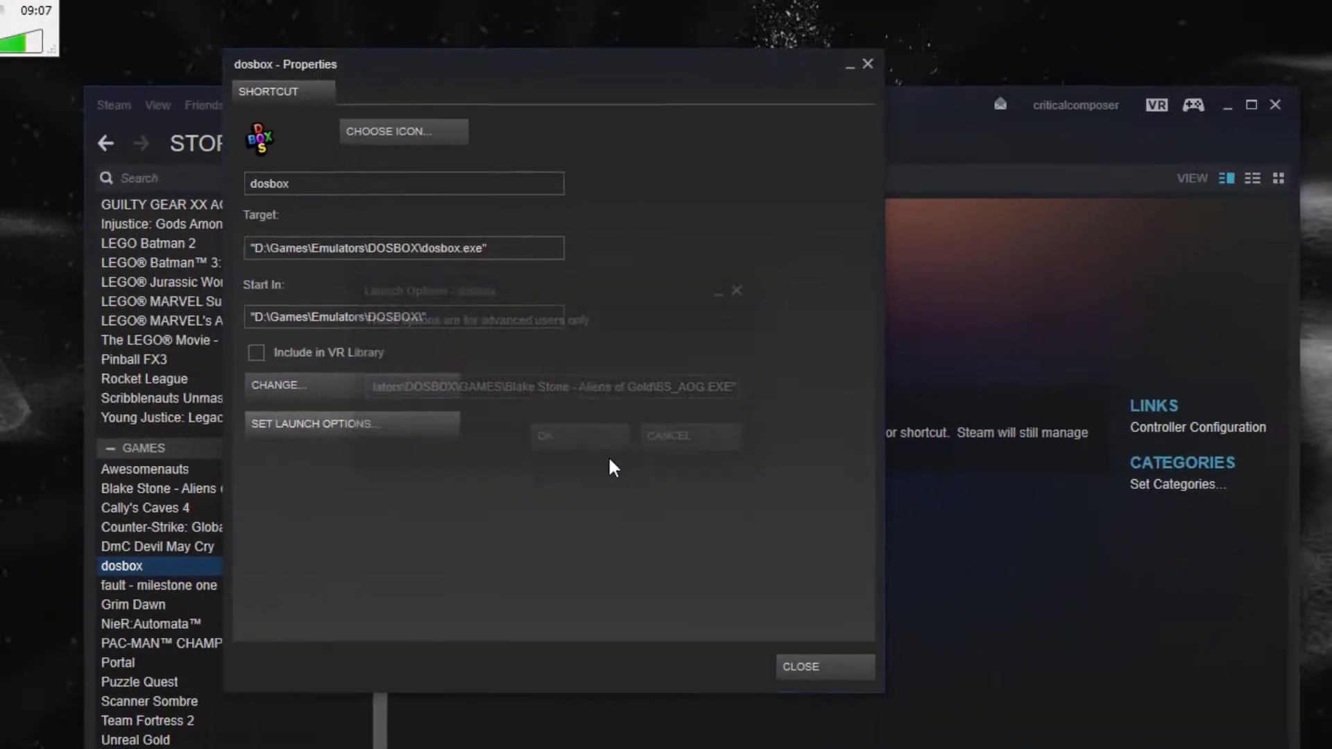
left_click(818, 669)
Open Blake Stone - Aliens of Gold > DOSBOX and permanently delete all of its contents
left_click(452, 307)
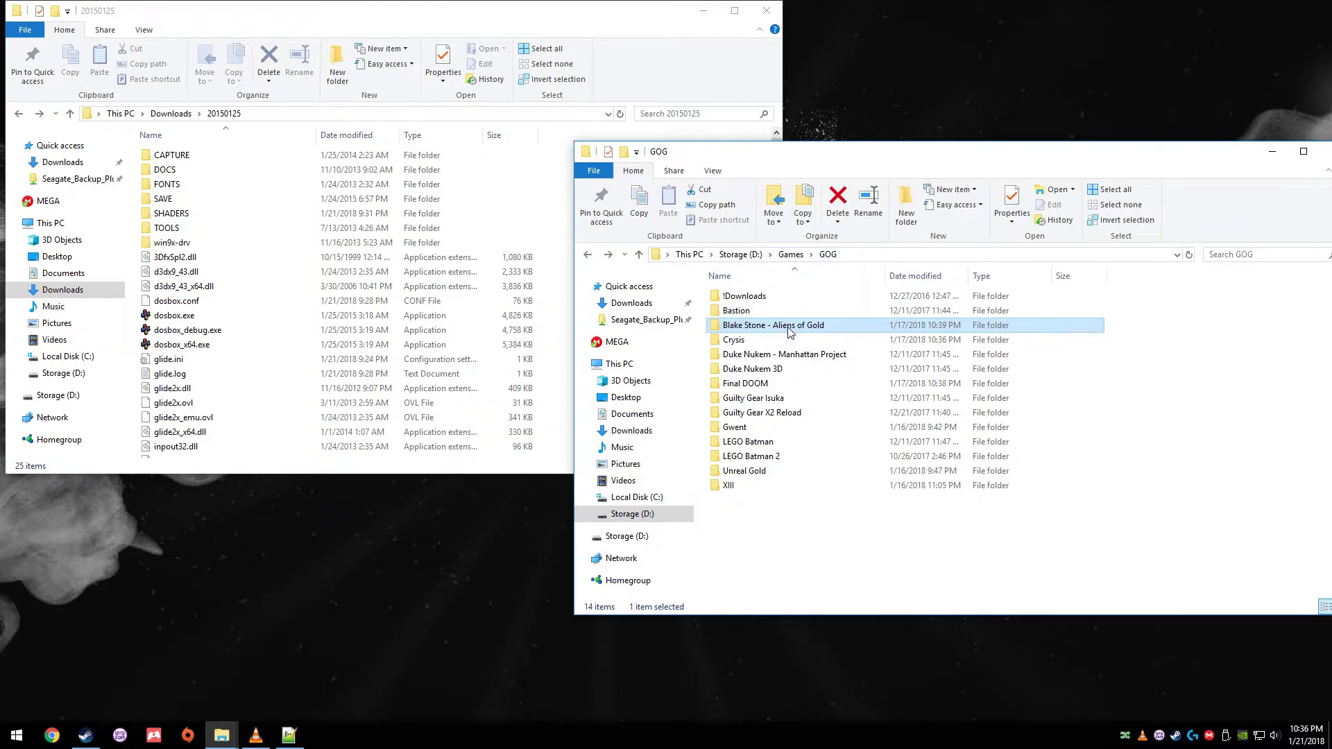
mouse_move(792, 332)
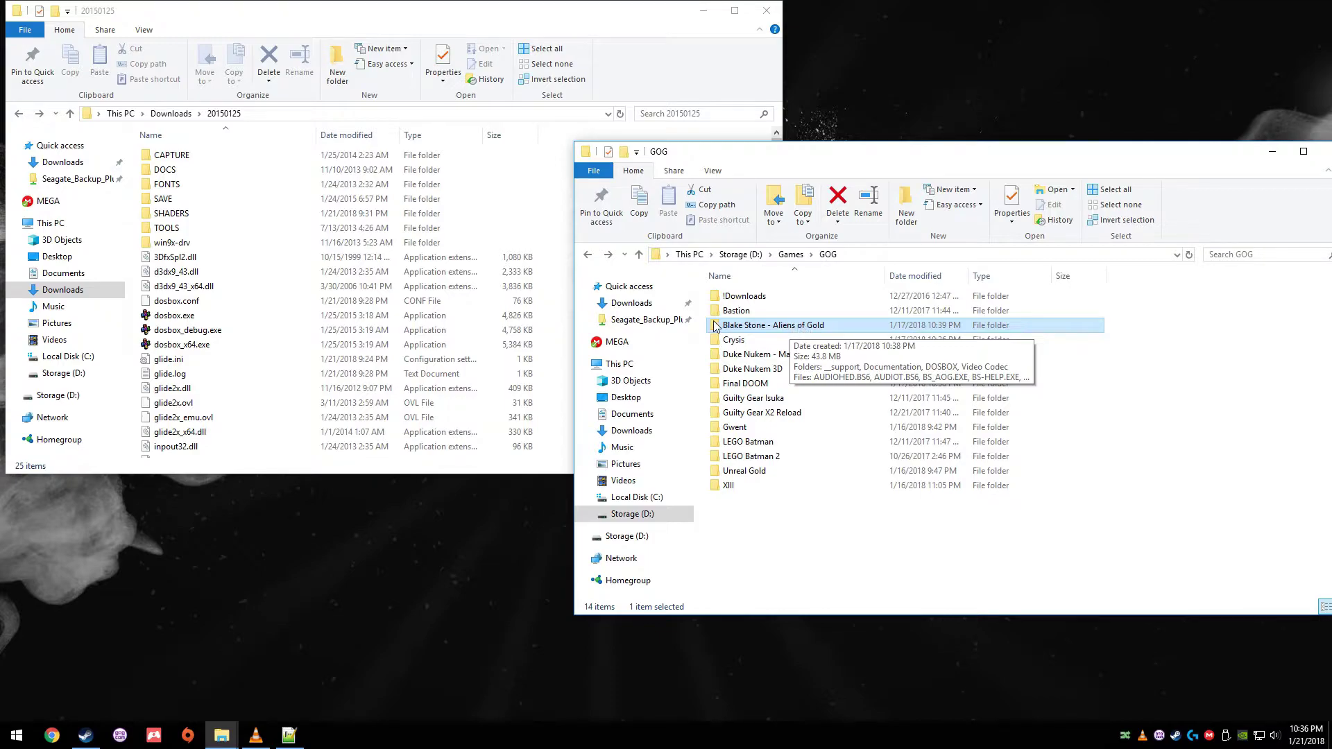
double_click(796, 326)
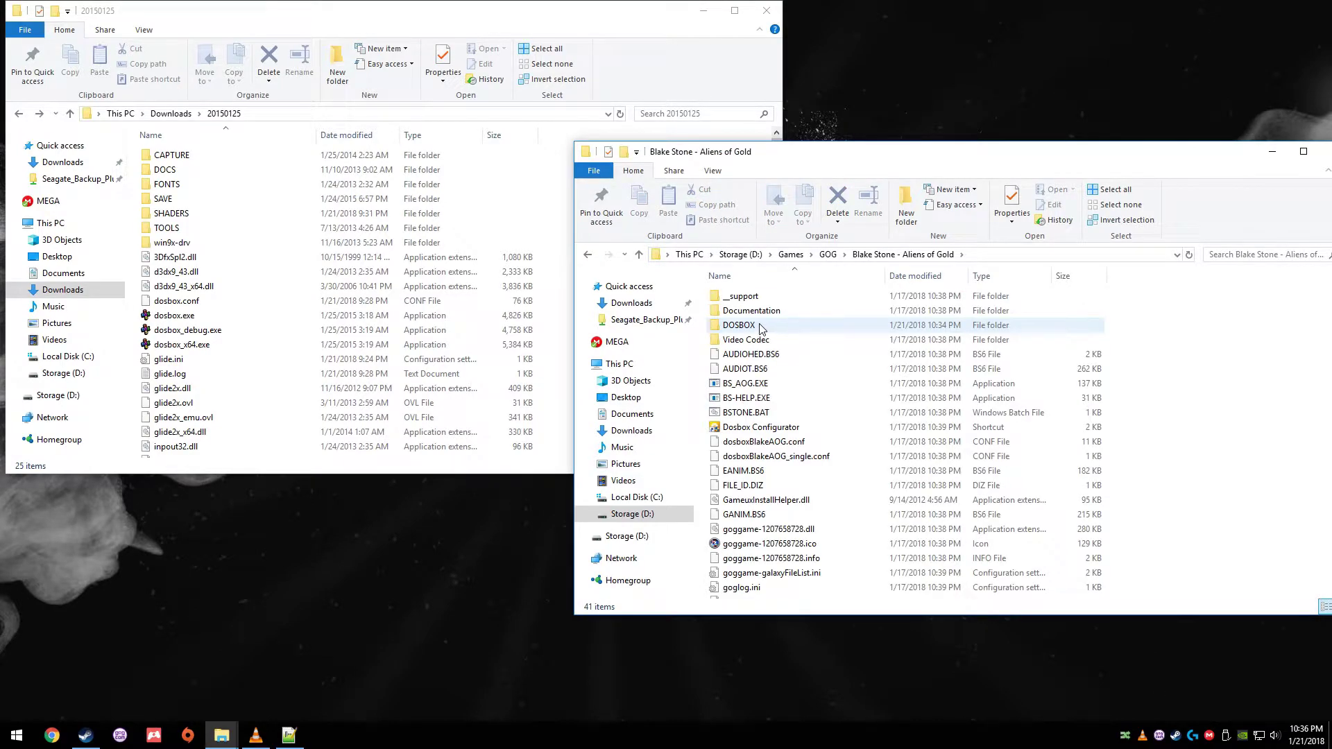
double_click(738, 327)
key("ctrl+a")
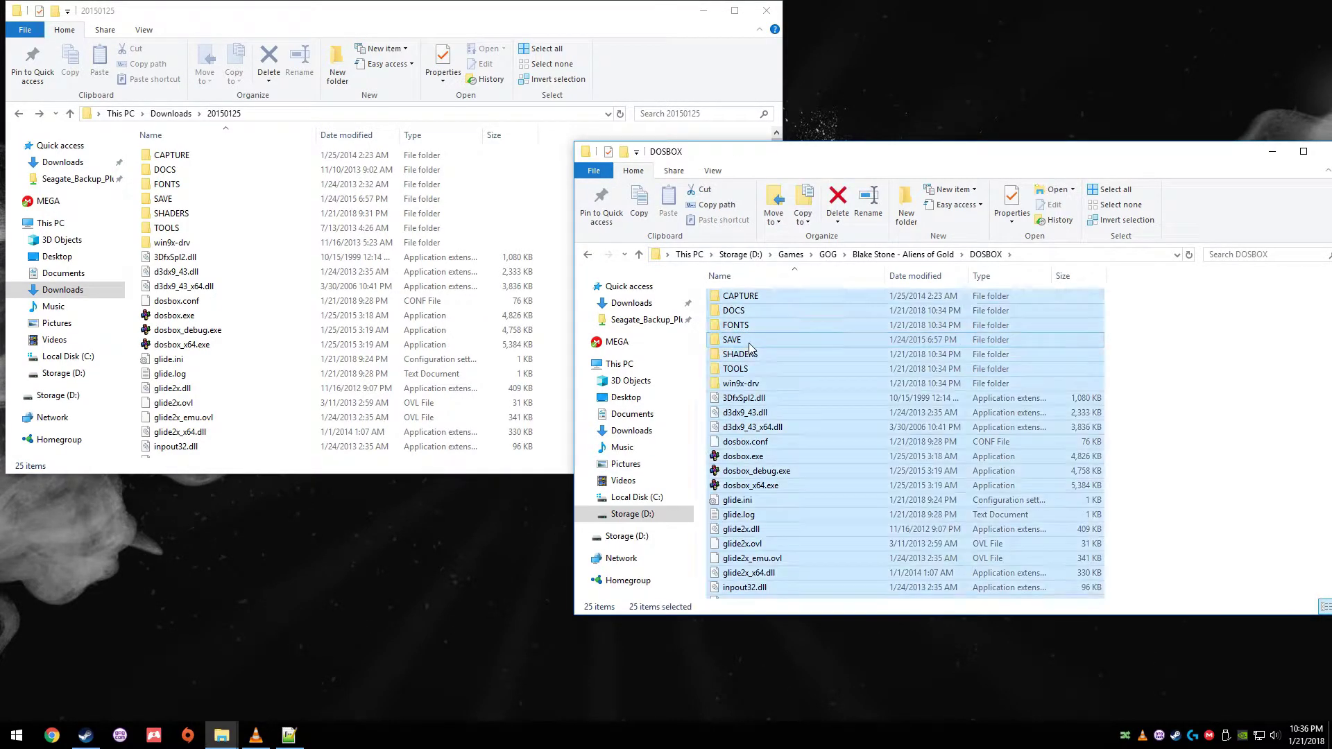
key("shift+Delete")
key("Return")
Copy all 25 items from the 20150125 folder into the empty DOSBOX folder
left_click(349, 244)
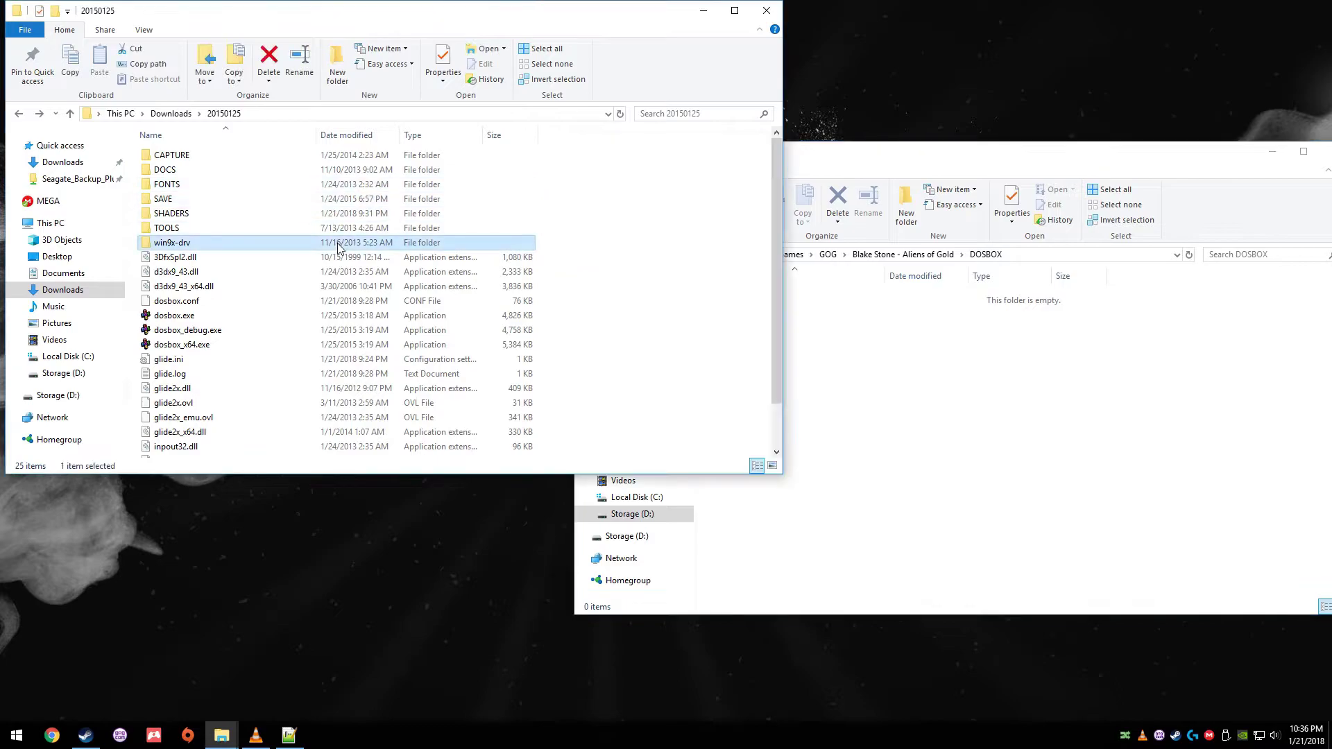
key("ctrl+a")
left_click_drag(349, 249, 890, 416)
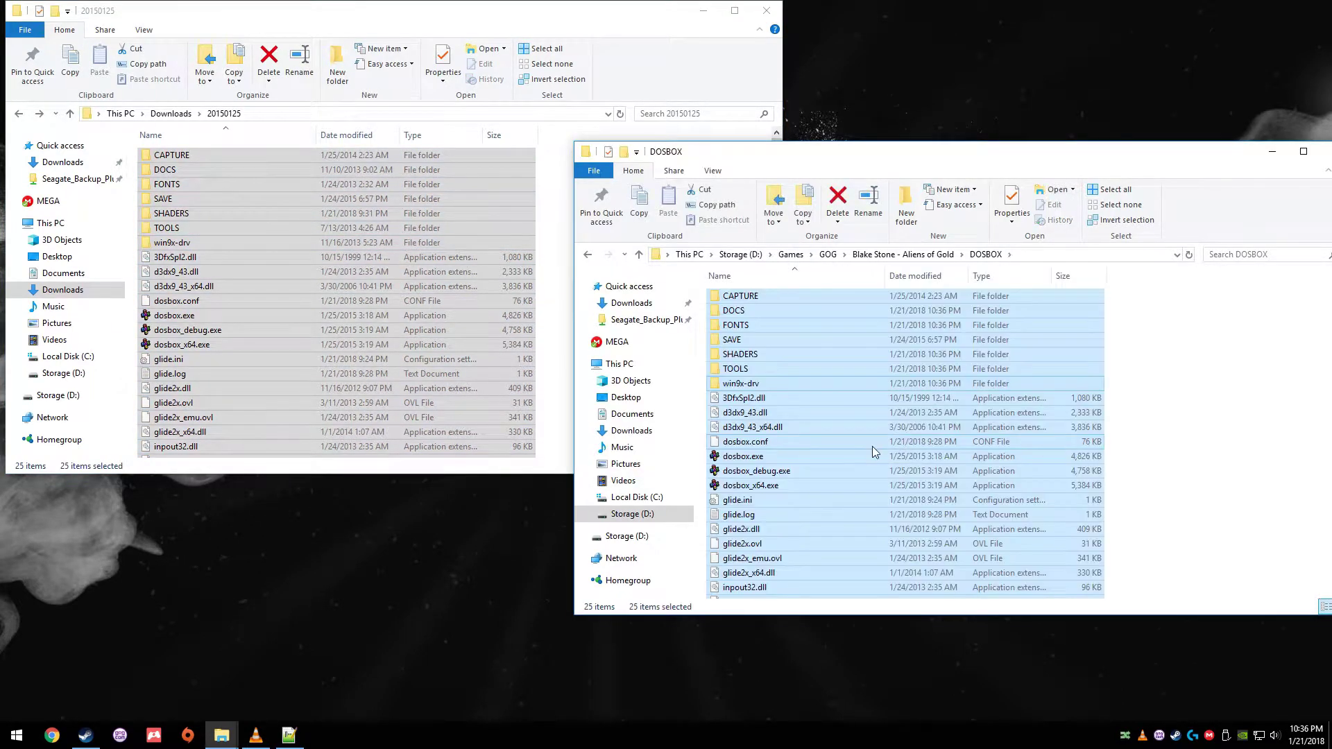
Add dosbox.exe from Blake Stone's DOSBOX folder to Steam as a non-Steam game
left_click(1178, 736)
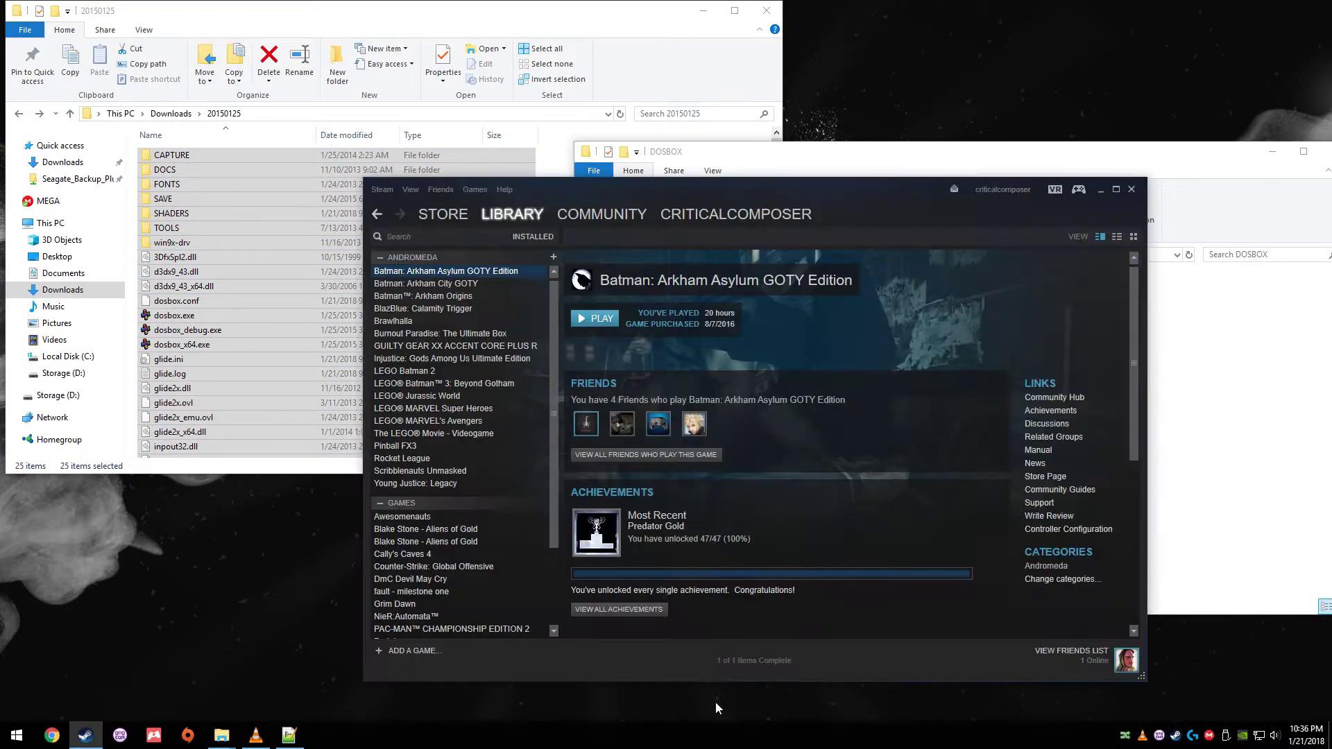
left_click(424, 653)
left_click(416, 599)
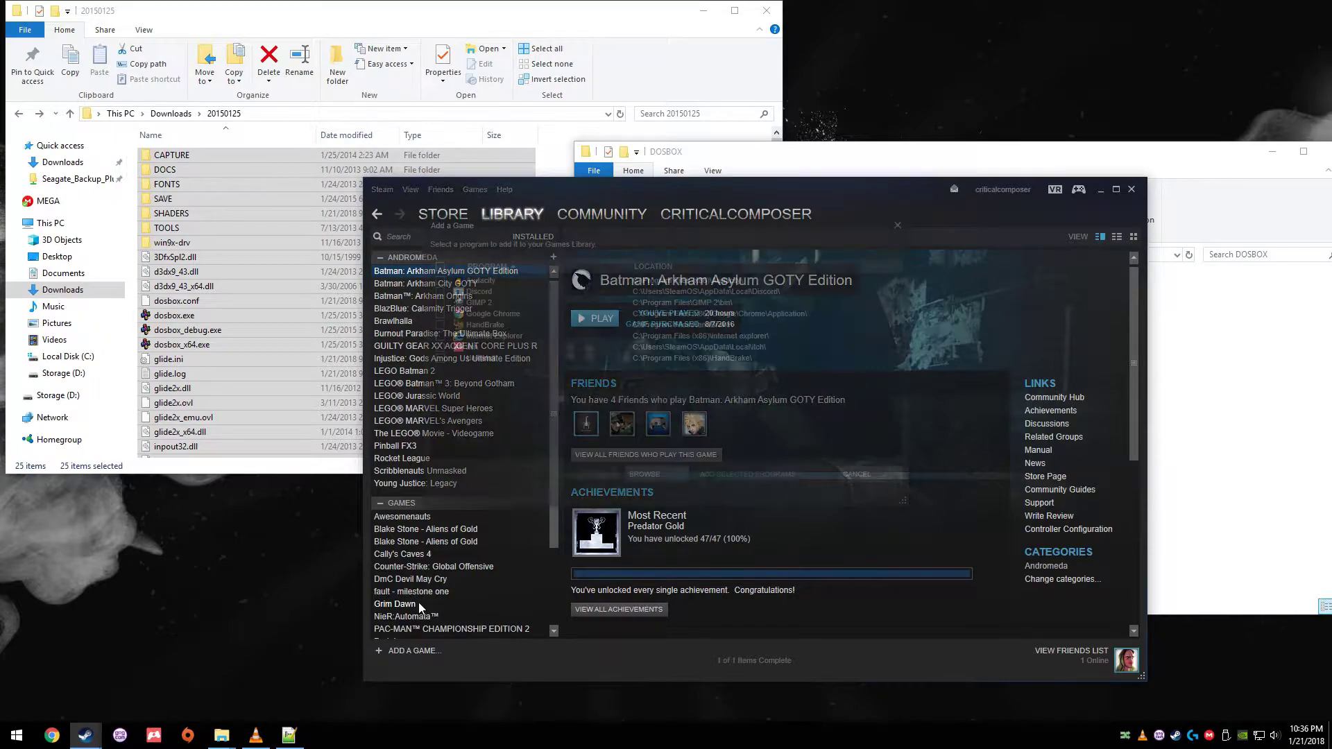
left_click(675, 474)
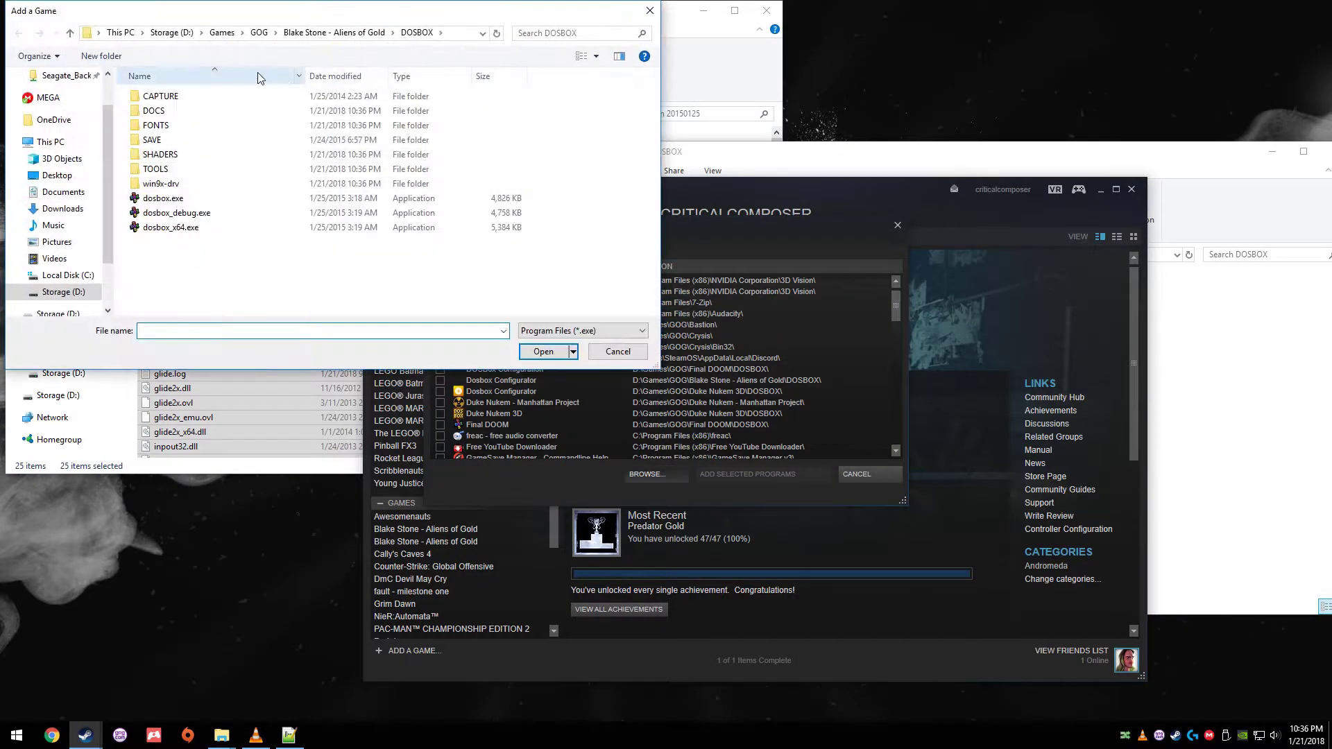
double_click(164, 199)
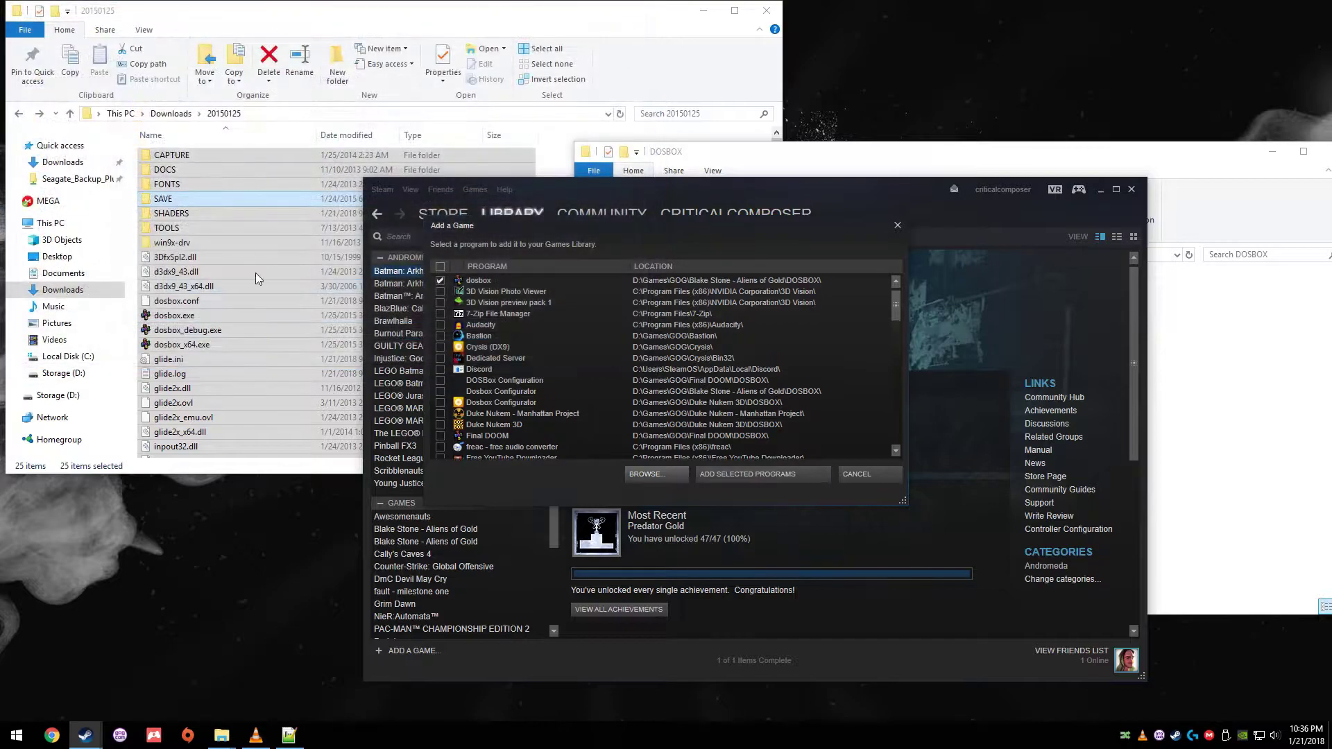
left_click(755, 472)
Set dosbox's launch options to -conf DOSBOX\dosbox.conf plus a second -conf for bs-aog-single.conf
right_click(420, 592)
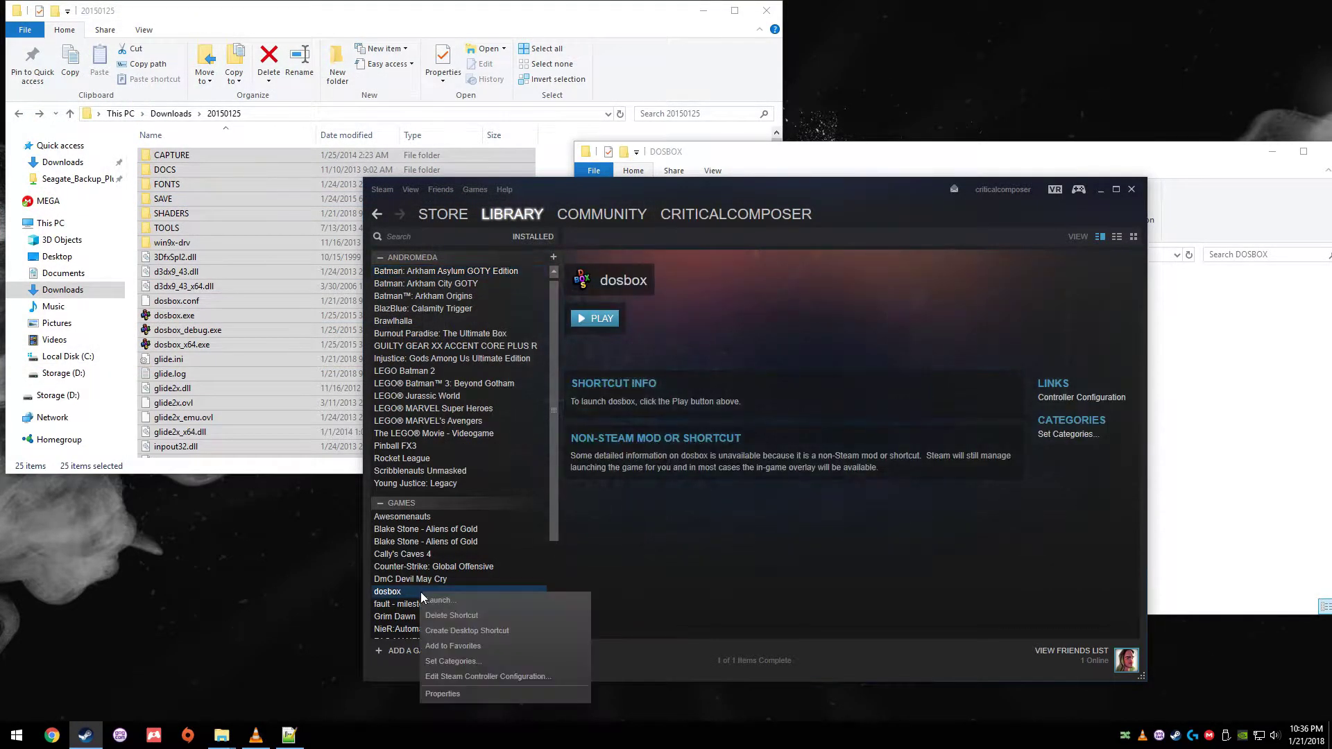
left_click(464, 698)
left_click(541, 396)
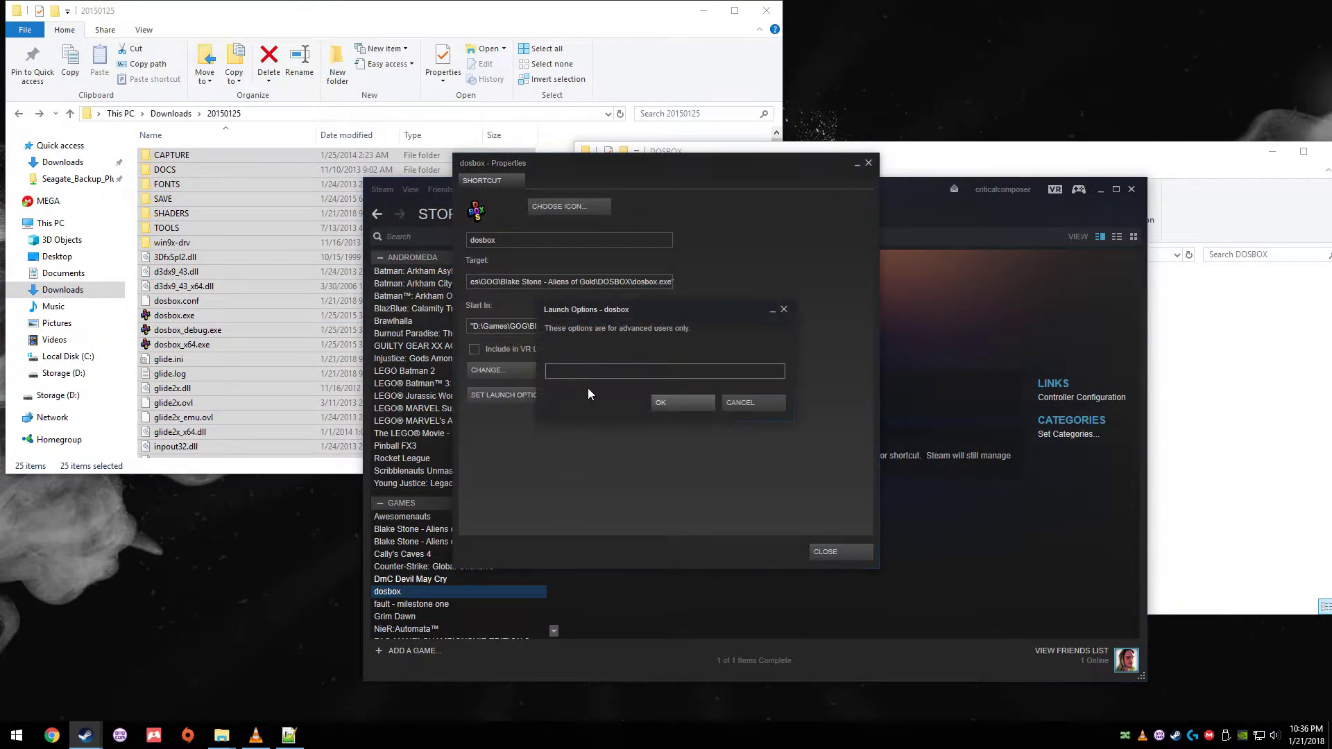
type("-conf \"")
type("D:\\Games\\GOG\\Blake Stone - Aliens of Gold")
type("\\DOSBOX")
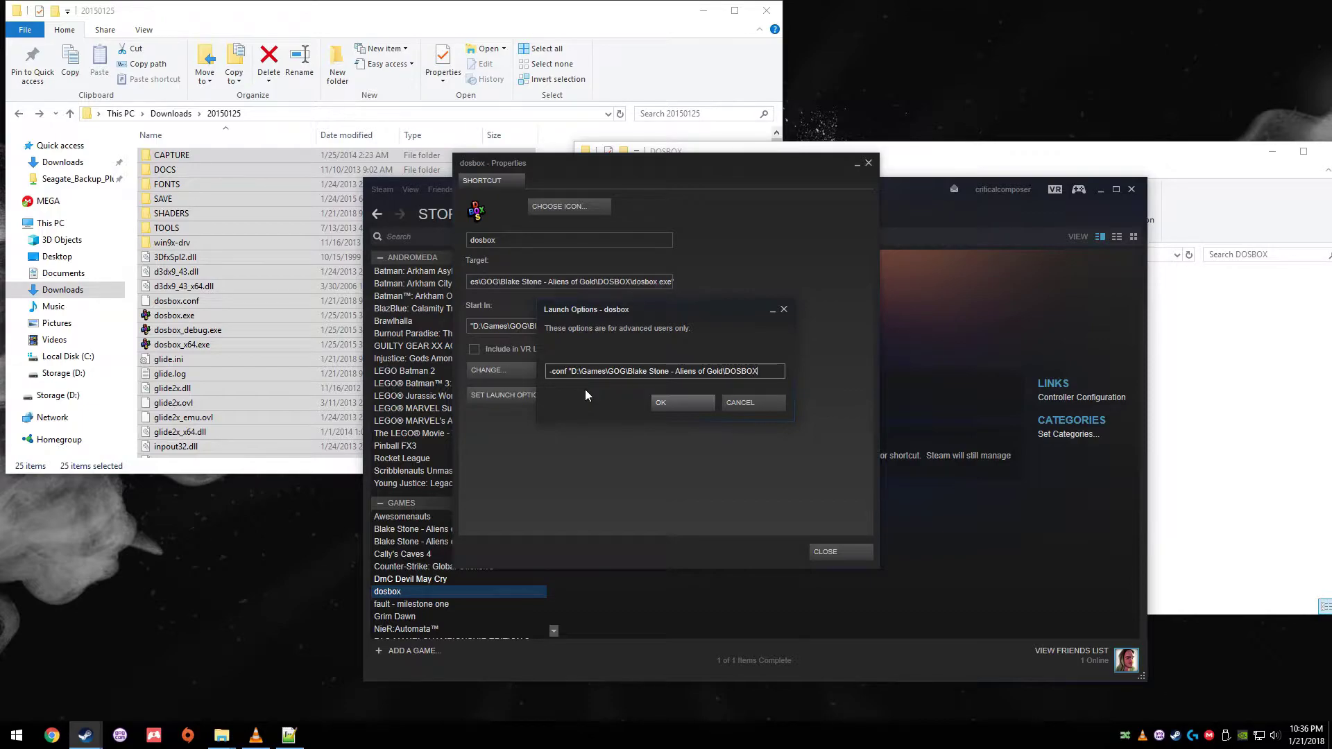
type("\\dosbox.conf")
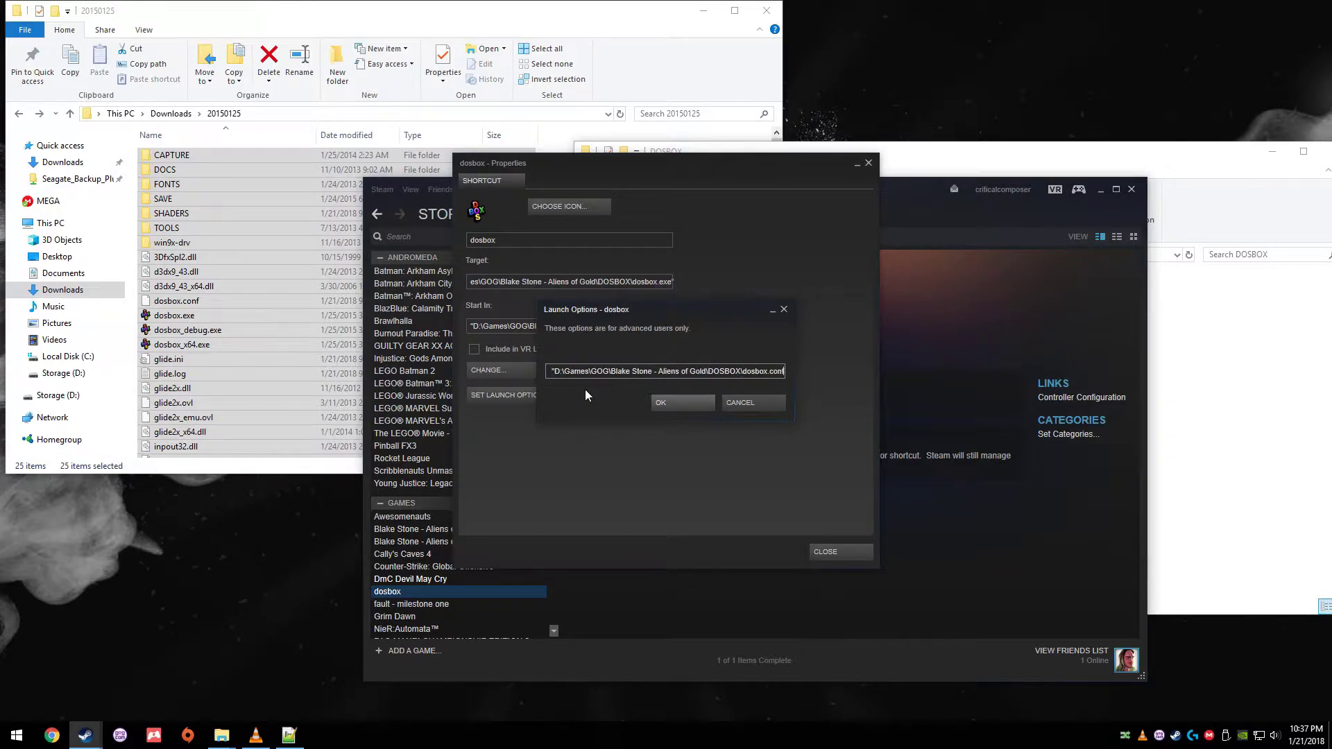
type("\"")
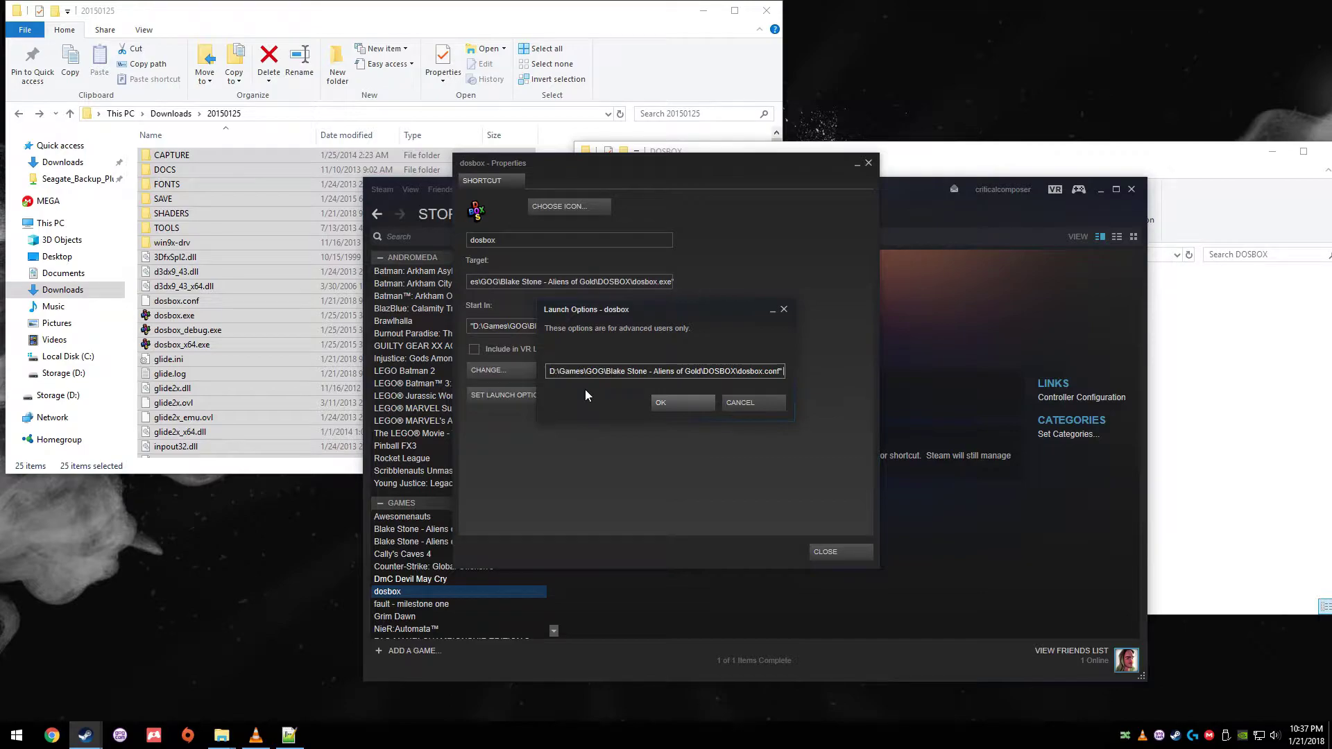
type(" -cconf \"")
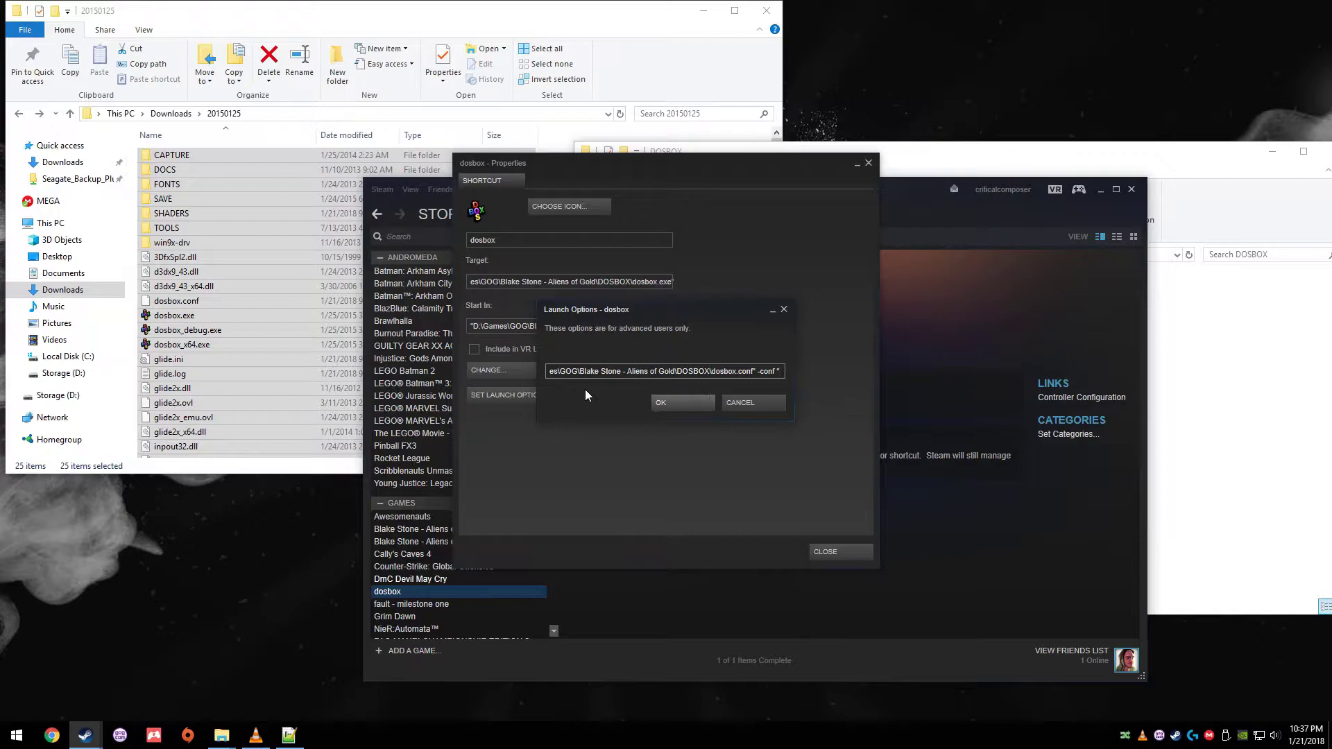
type("D:\\Games\\GOG\\Blake Stone - Aliens of Gold")
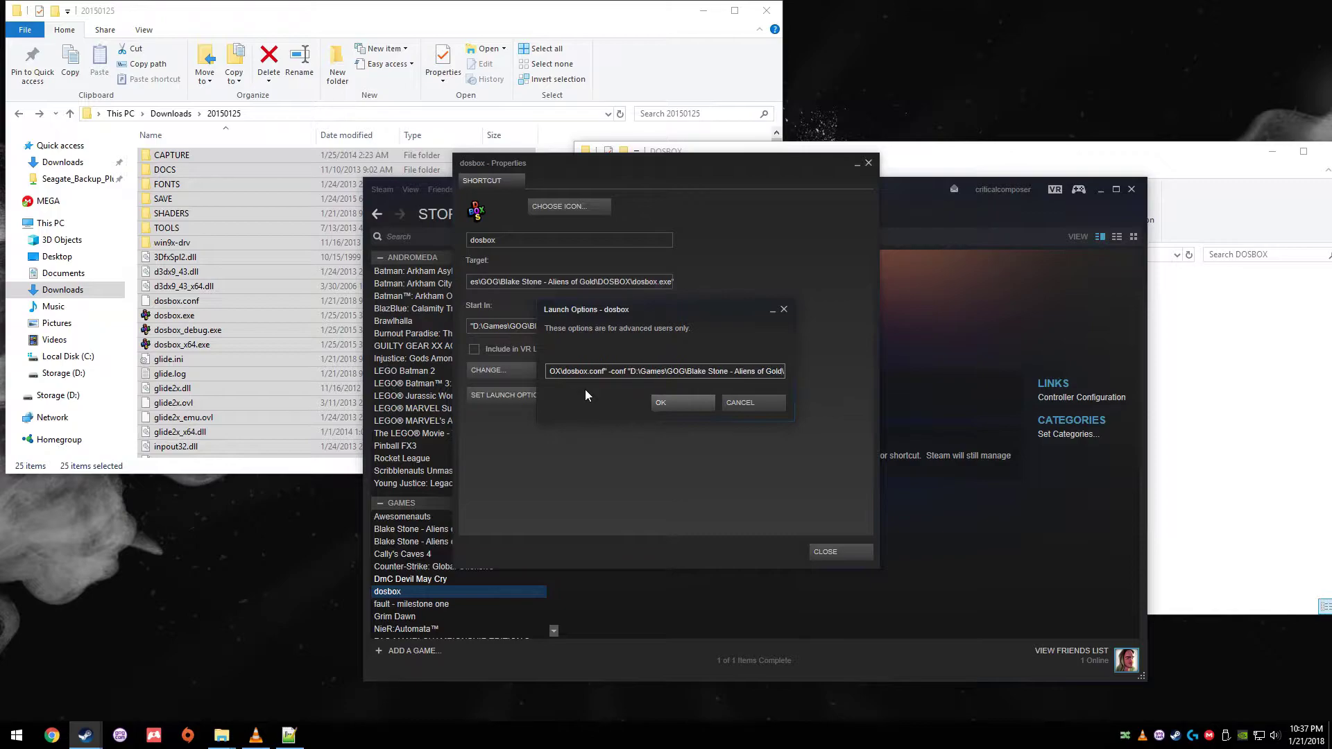
type("bs")
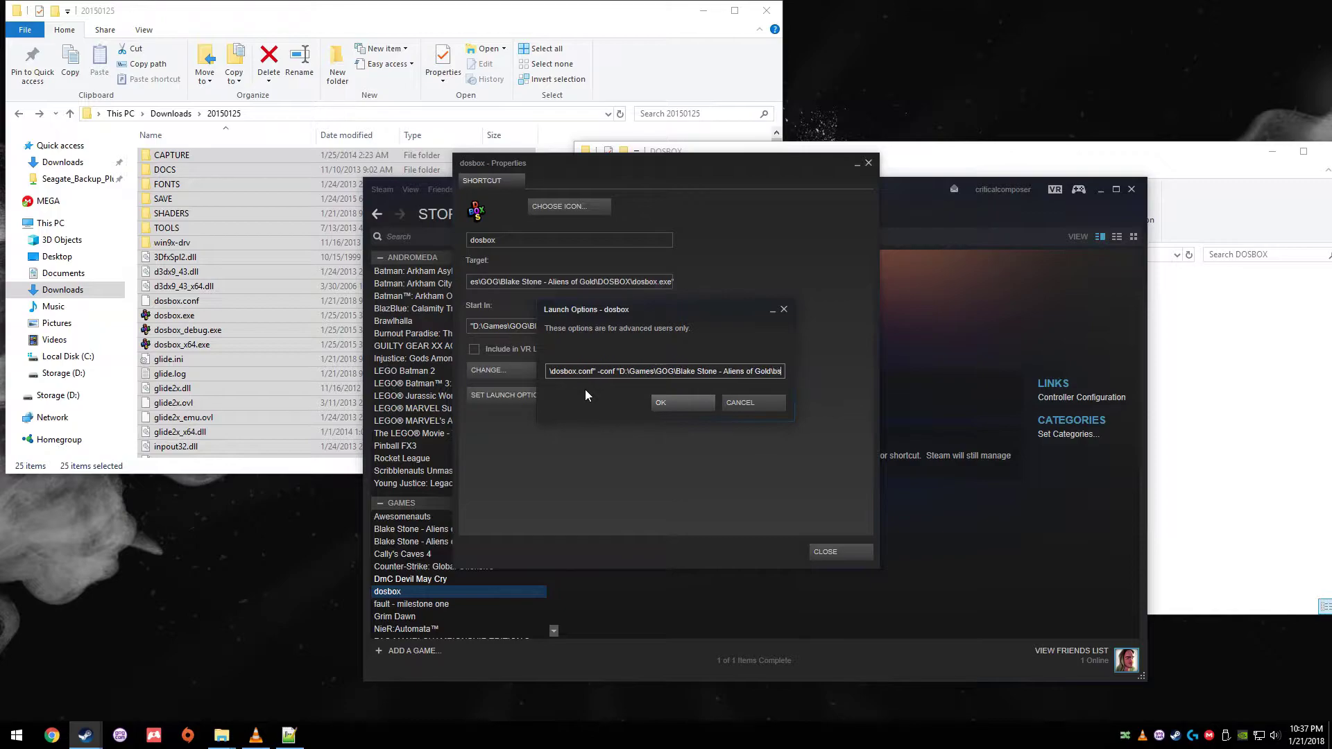
type("-aog")
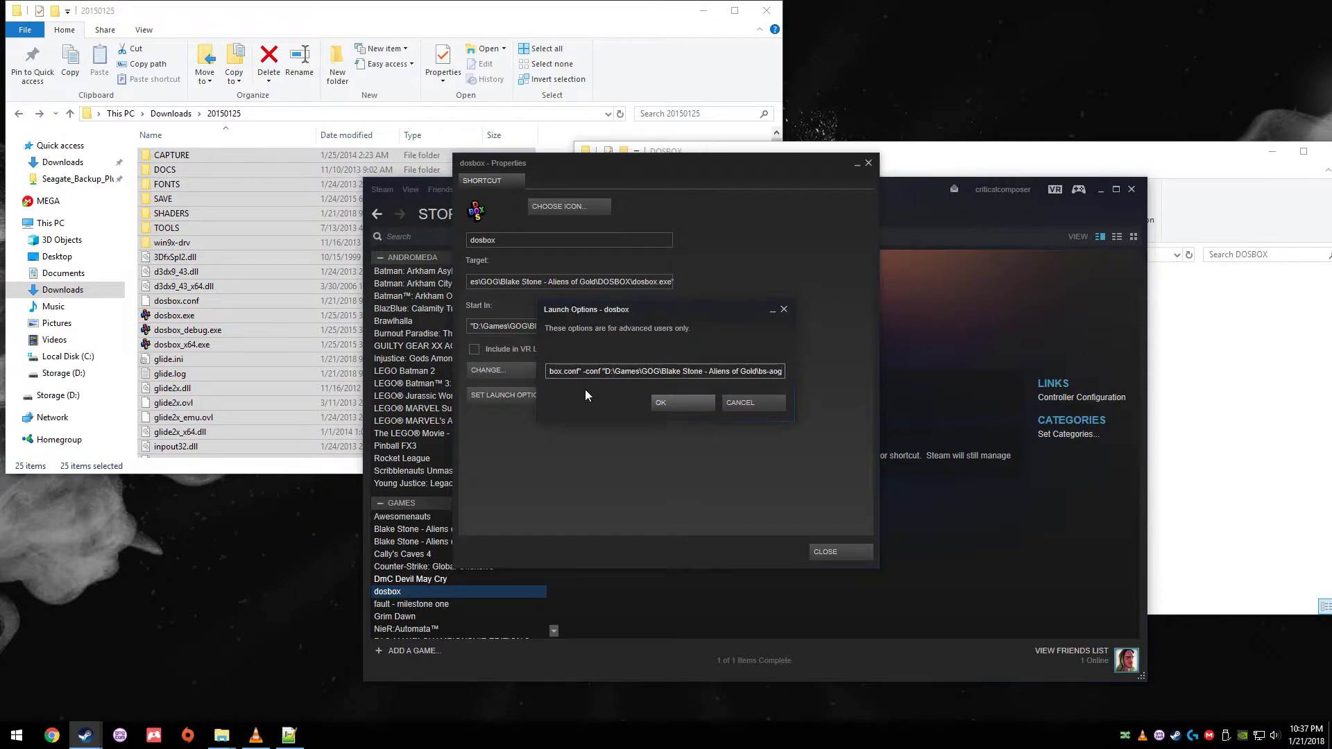
type("-single.conf")
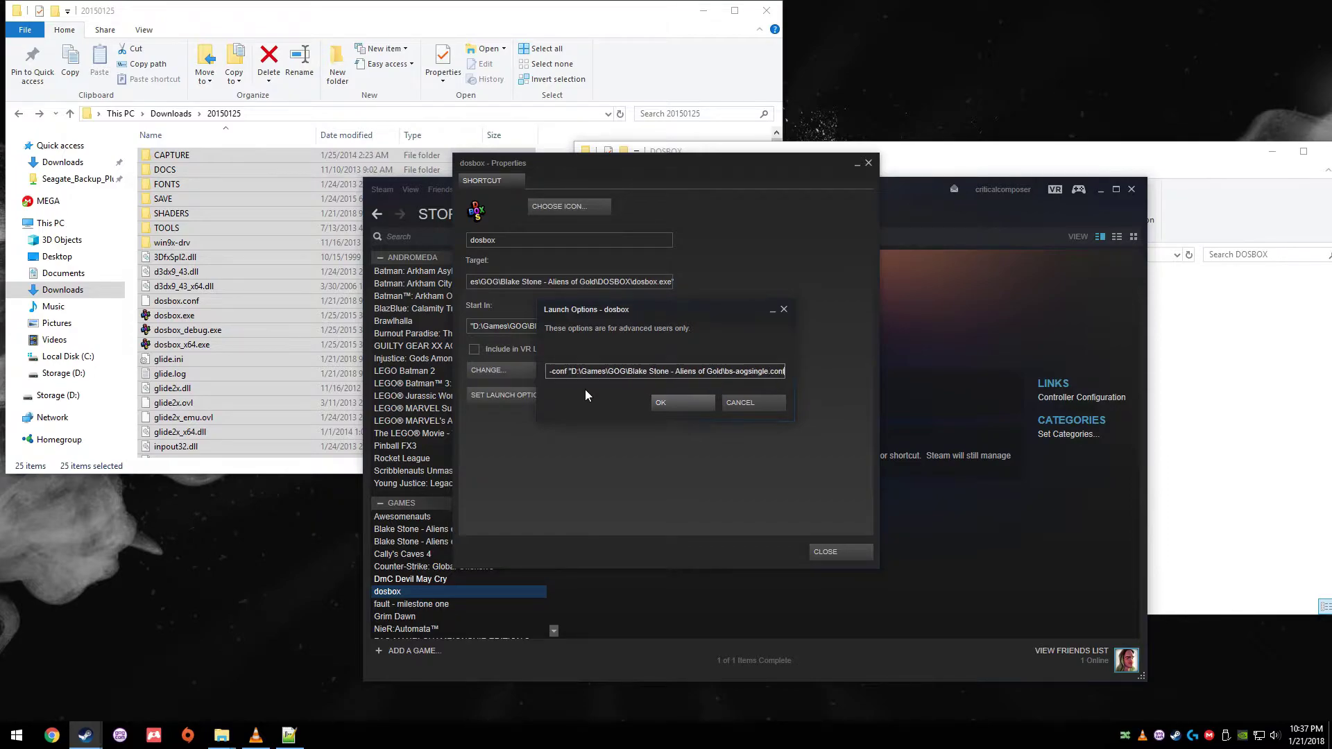
In the Blake Stone - Aliens of Gold folder, start renaming dosboxBlakeAOG_single.conf to copy its name
left_click(1331, 447)
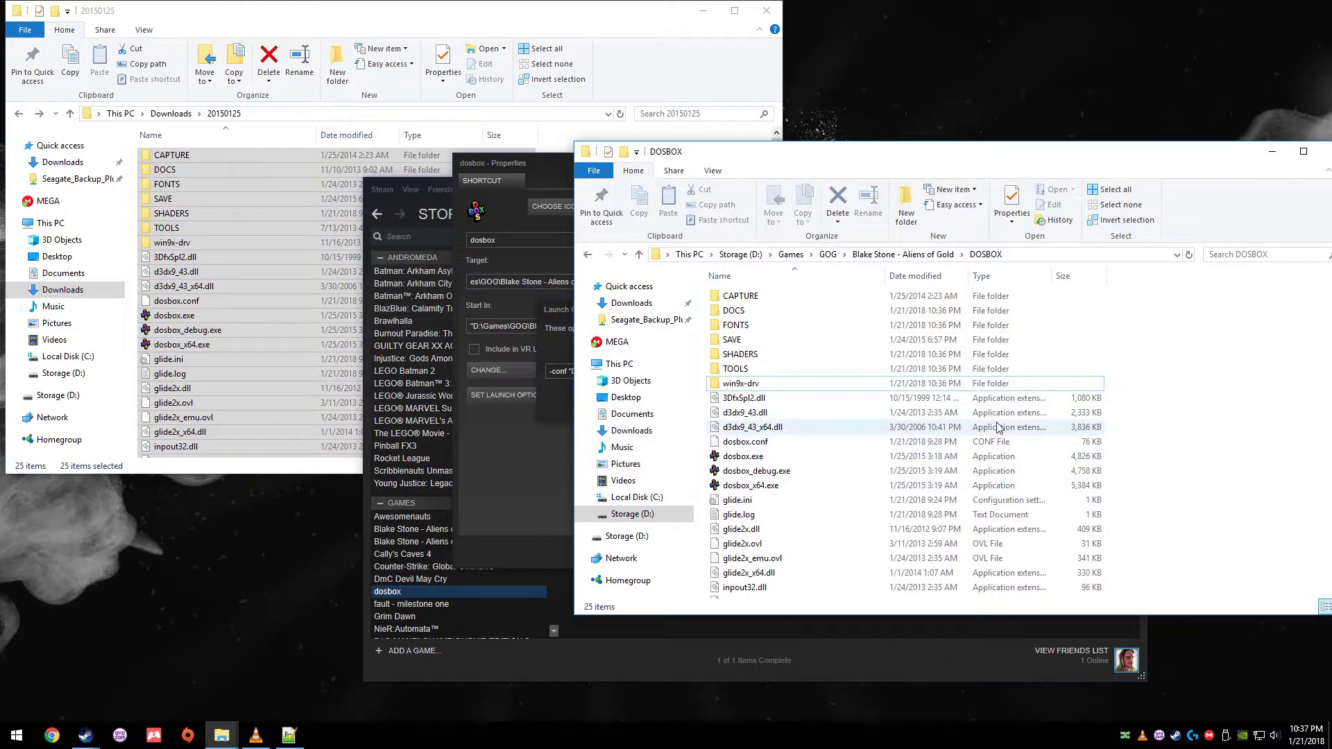
key("BackSpace")
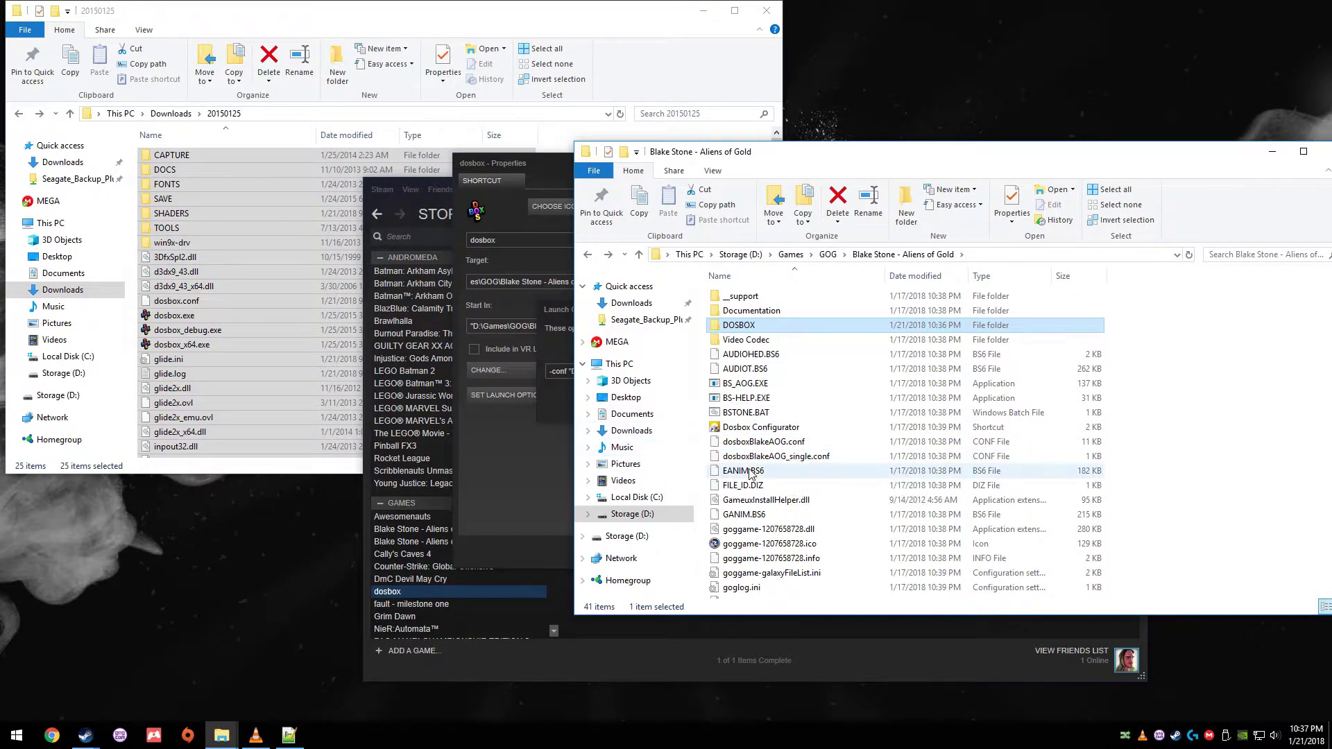
left_click(765, 456)
key("F2")
Replace bs-aogsingle with dosboxBlakeAOG_single in the second -conf launch option and save it
left_click(562, 409)
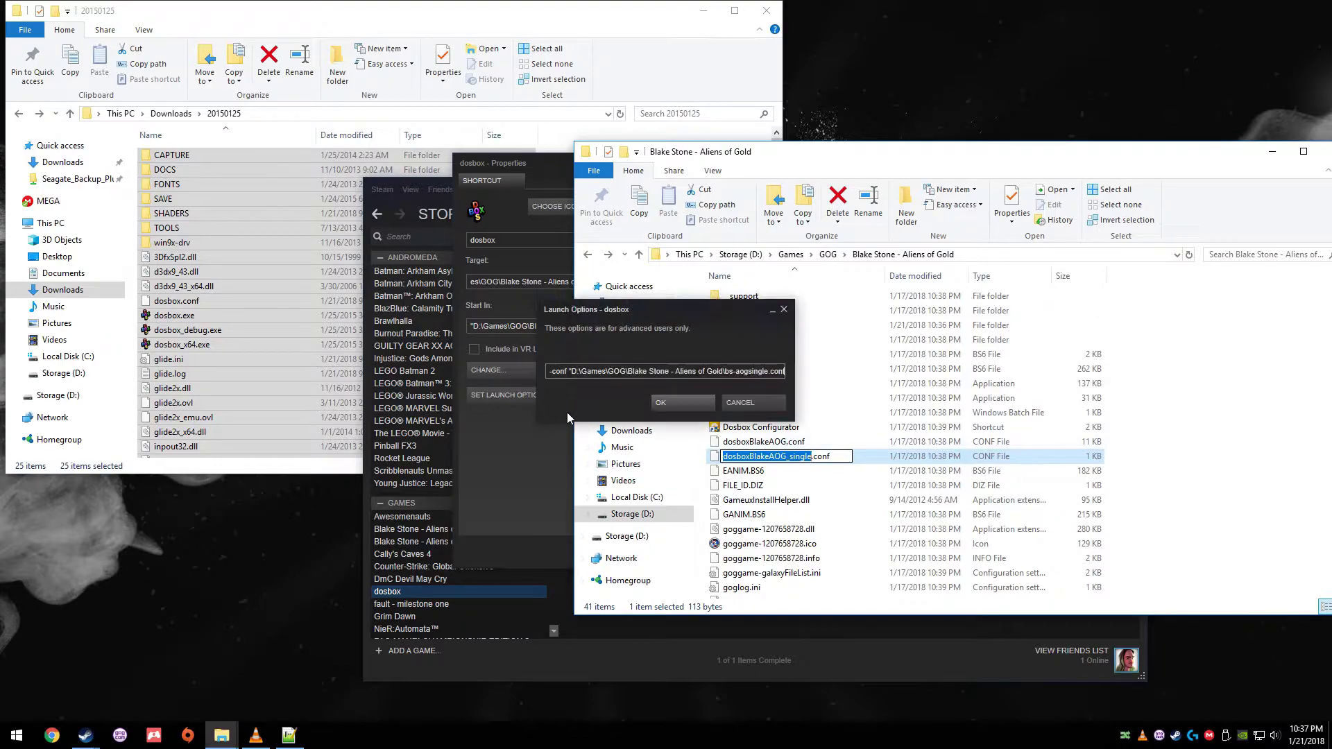
mouse_move(728, 372)
left_mouse_down()
mouse_move(554, 373)
mouse_move(771, 374)
left_mouse_up()
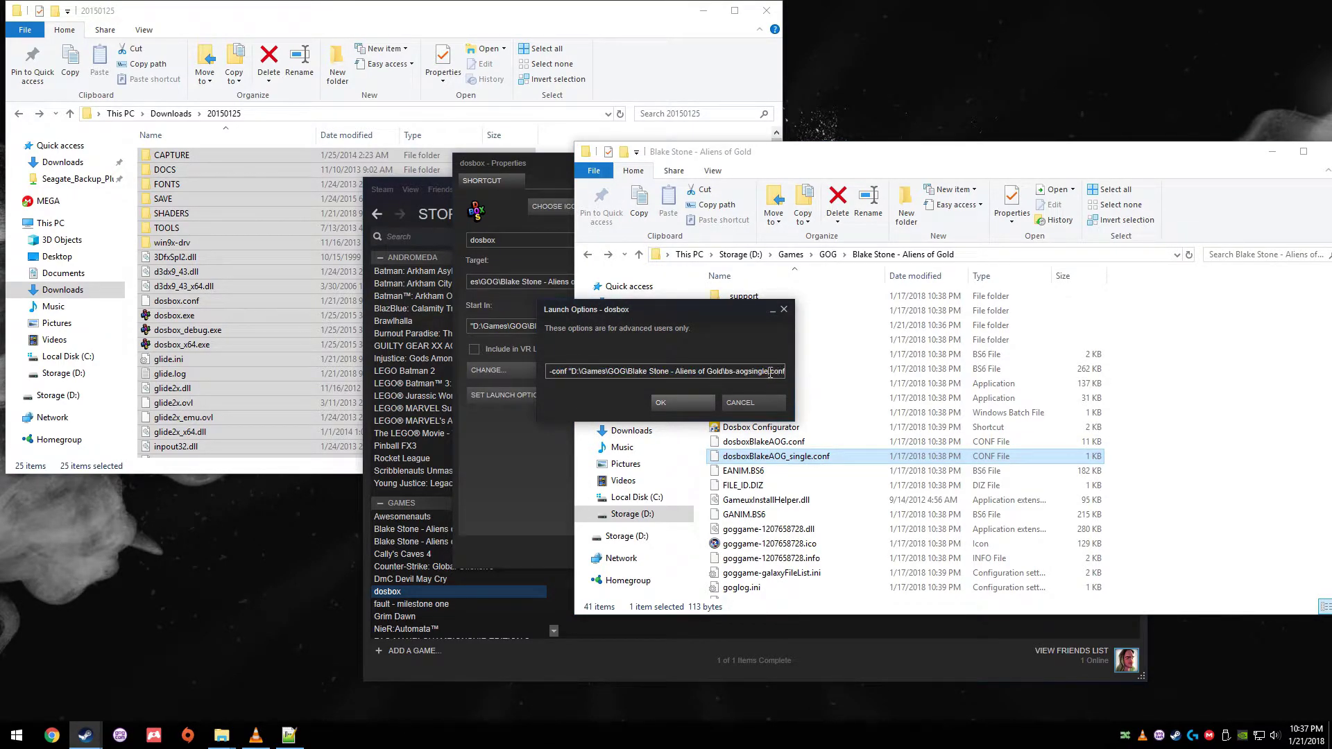
key("BackSpace")
key("BackSpace")
key("BackSpace")
type("dosboxBlakeAOG_single")
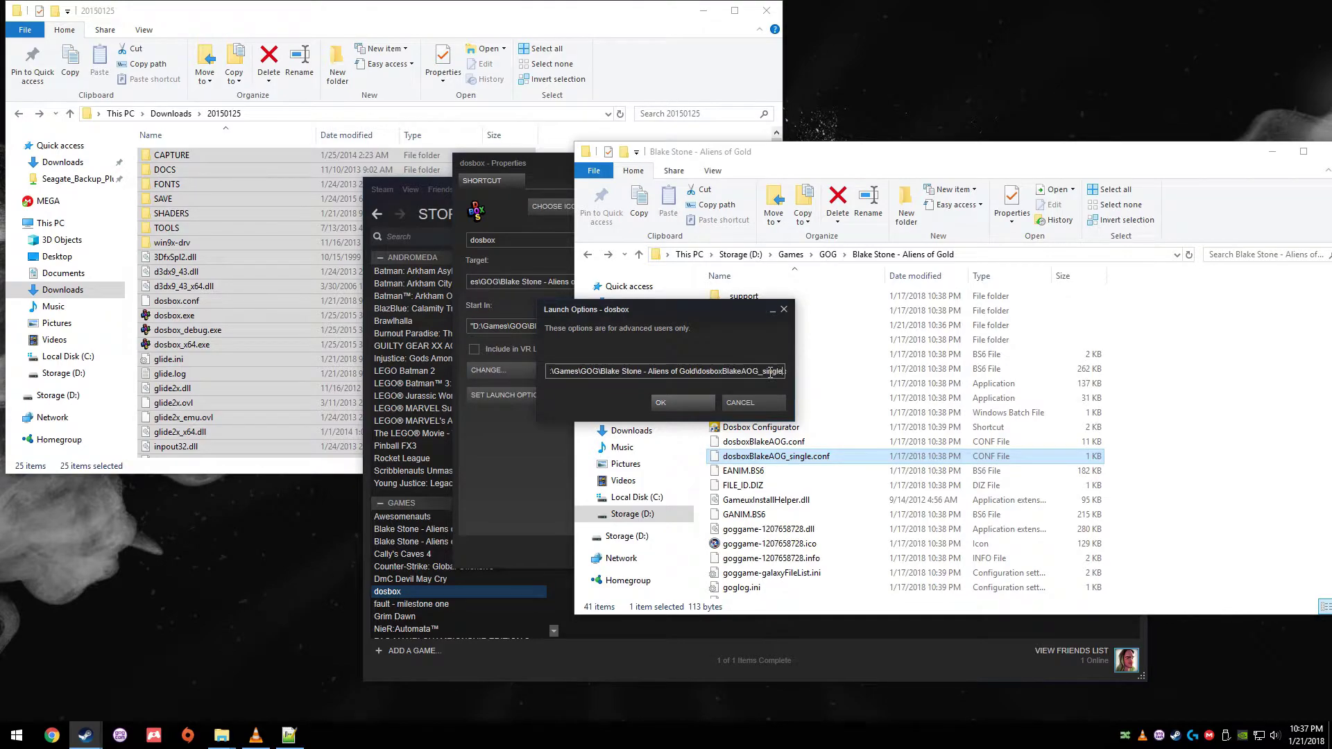
key("End")
left_click(675, 401)
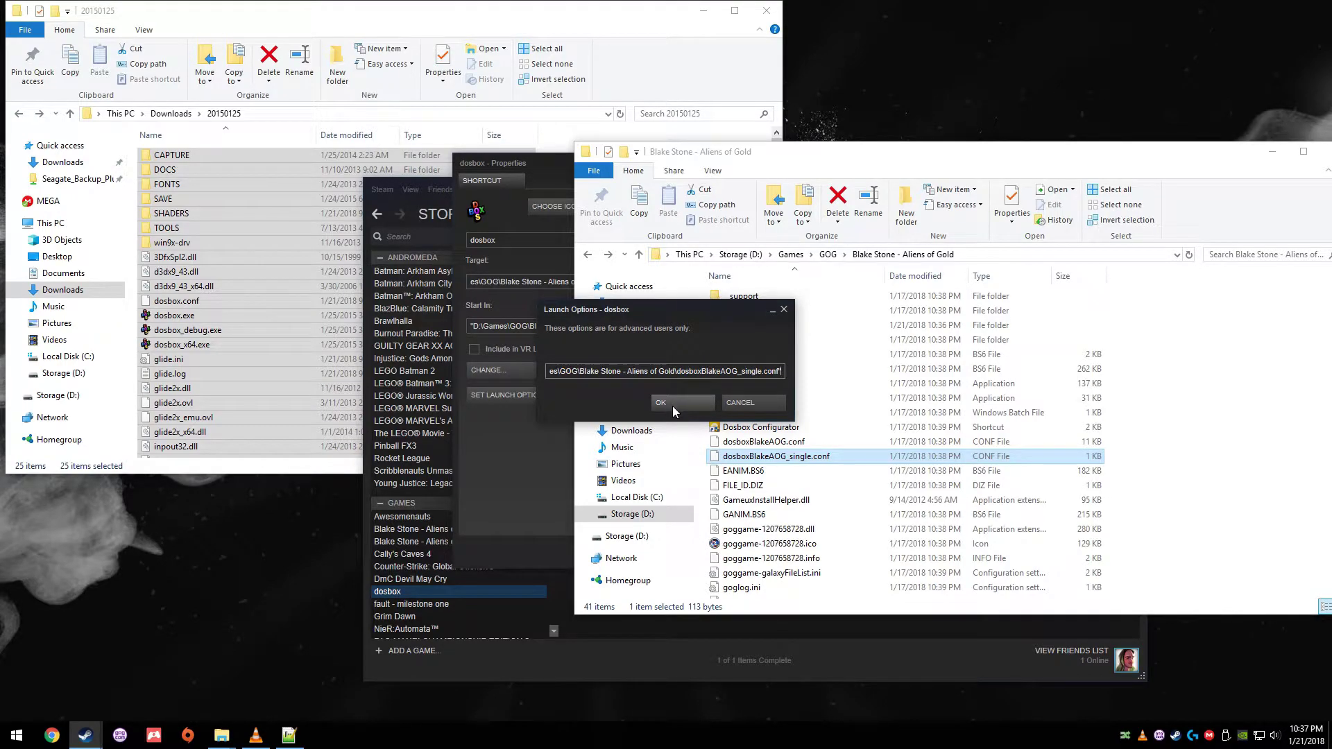
Rename the dosbox shortcut to 'Blake Stone' and launch it to run BS_AOG in DOSBox
double_click(574, 238)
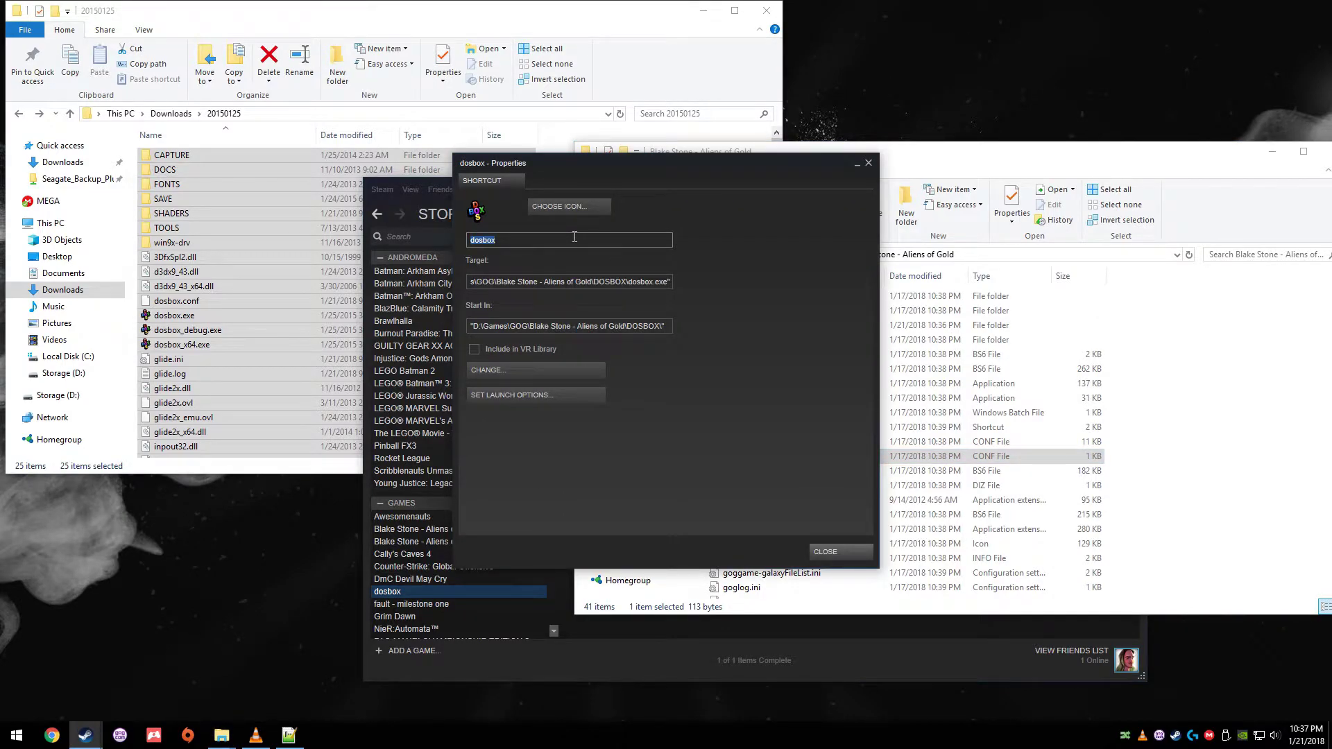
type("Blake Stone")
left_click(826, 553)
left_click(456, 529)
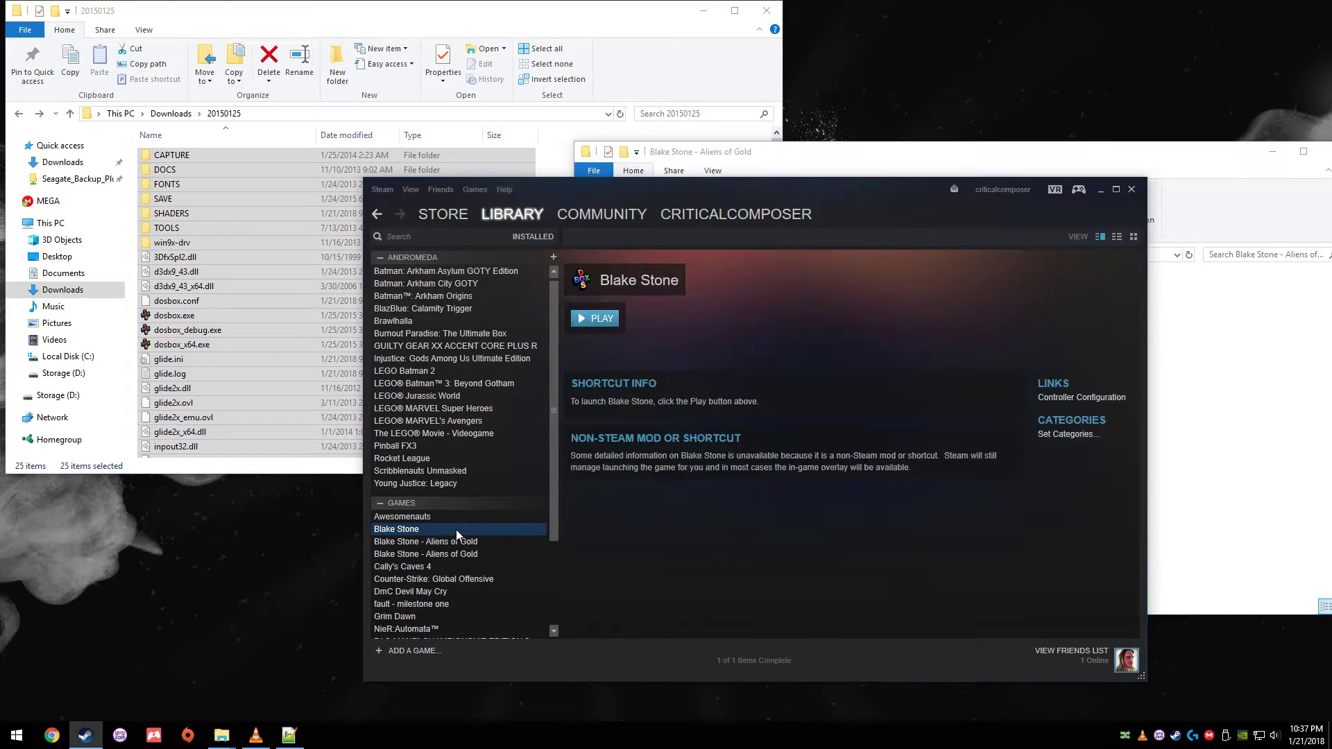
double_click(456, 530)
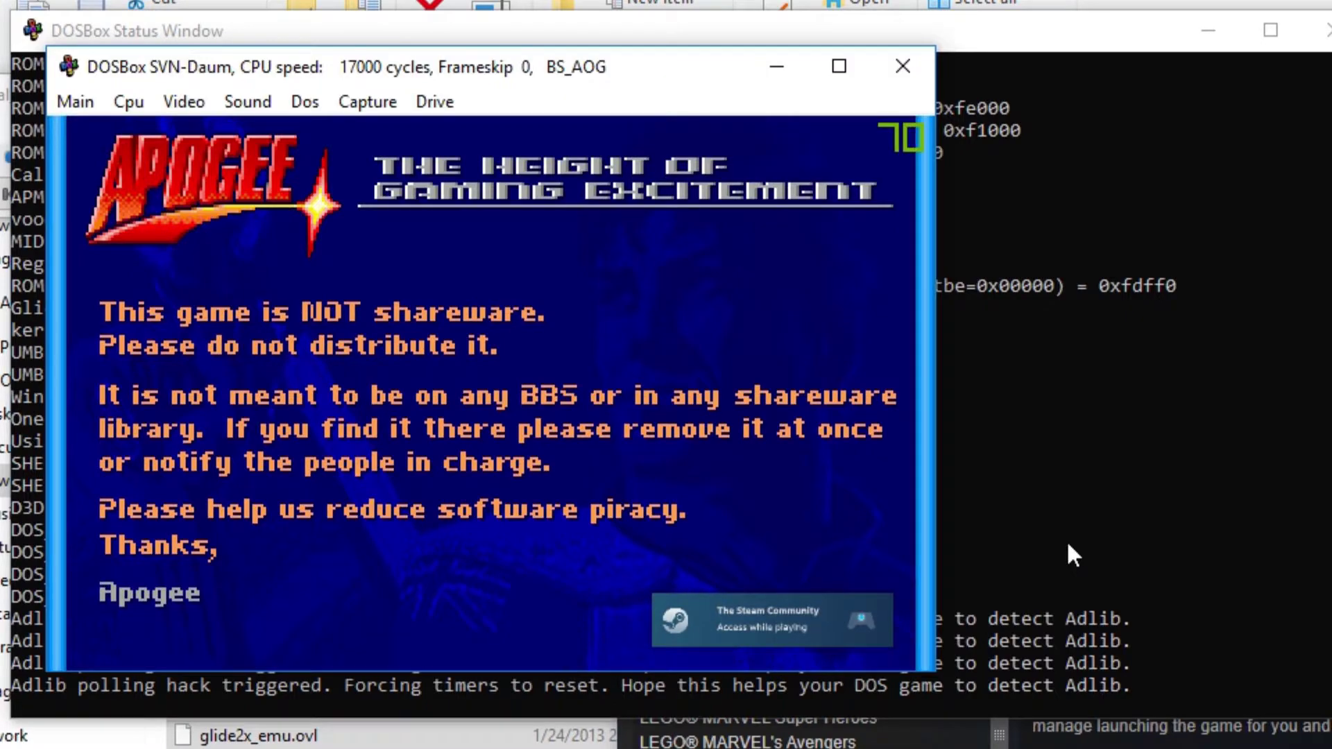
Bring up the Steam overlay's controller configuration screen
key("shift+Tab")
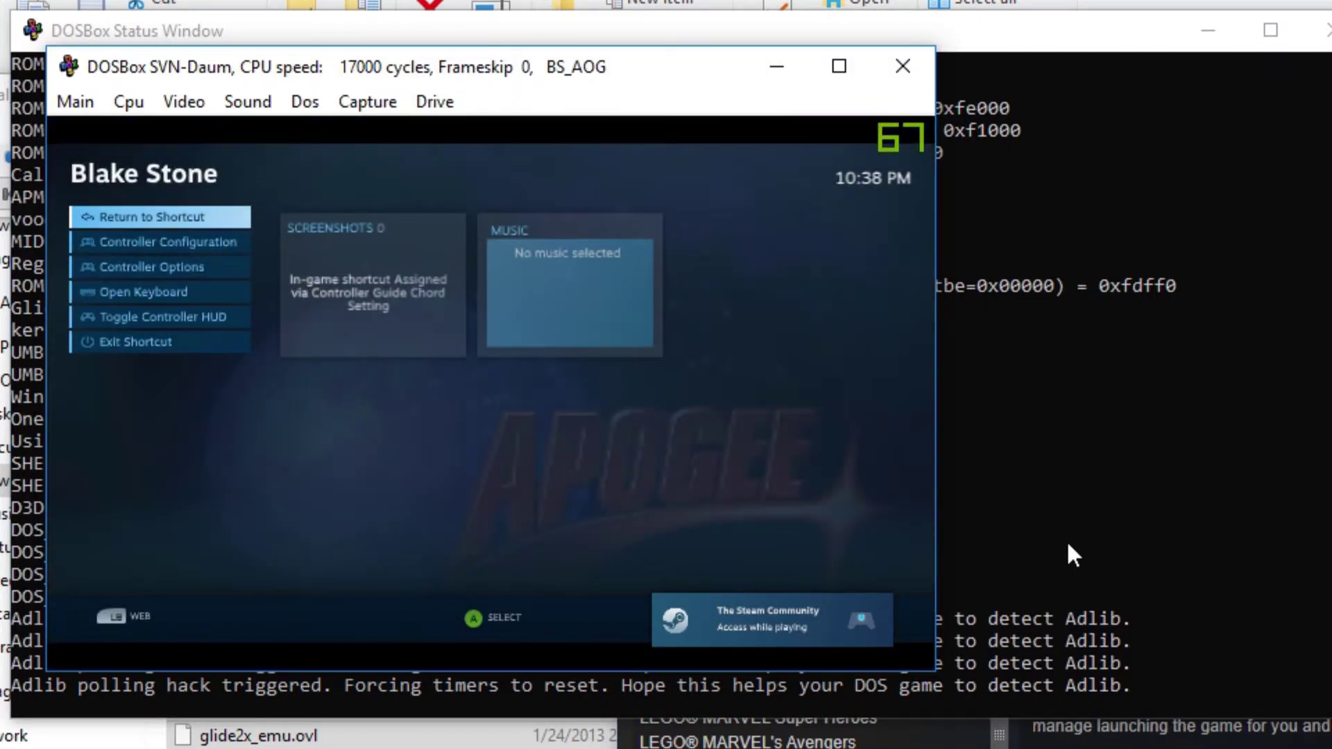
key("Down")
key("Down")
key("Up")
key("Return")
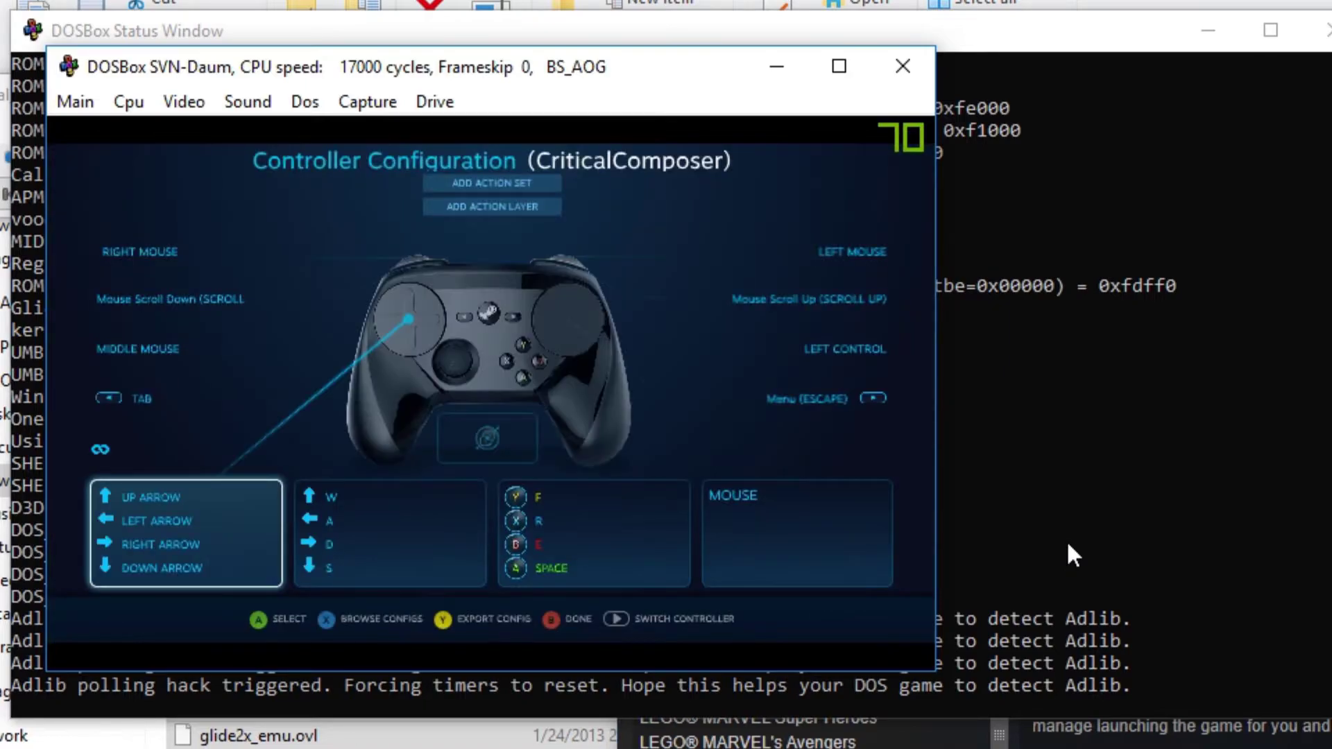
Review the controller mapping sections, then exit the overlay back to the game
key("Left")
key("Up")
key("Down")
key("Right")
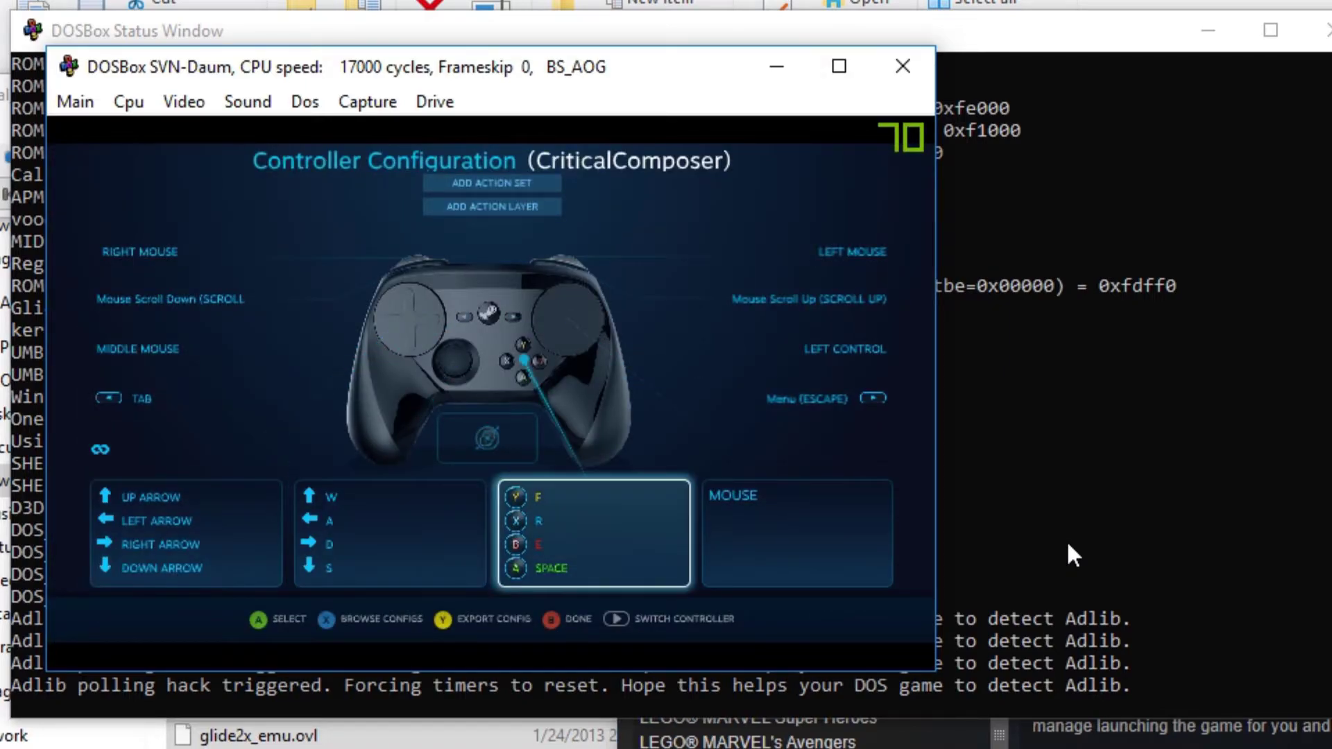
key("Right")
key("Escape")
key("shift+Tab")
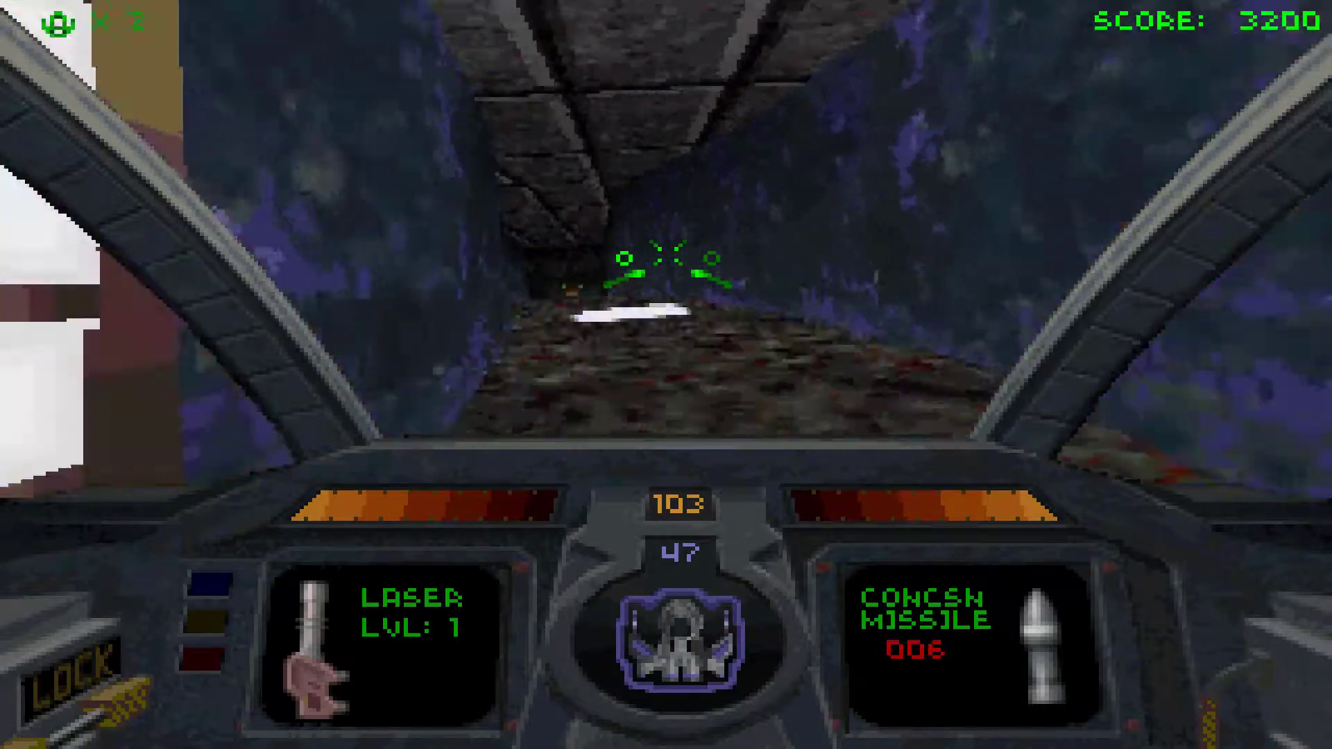
Fly down the tunnel firing lasers, destroying two robots to reach a score of 4000
key("ctrl")
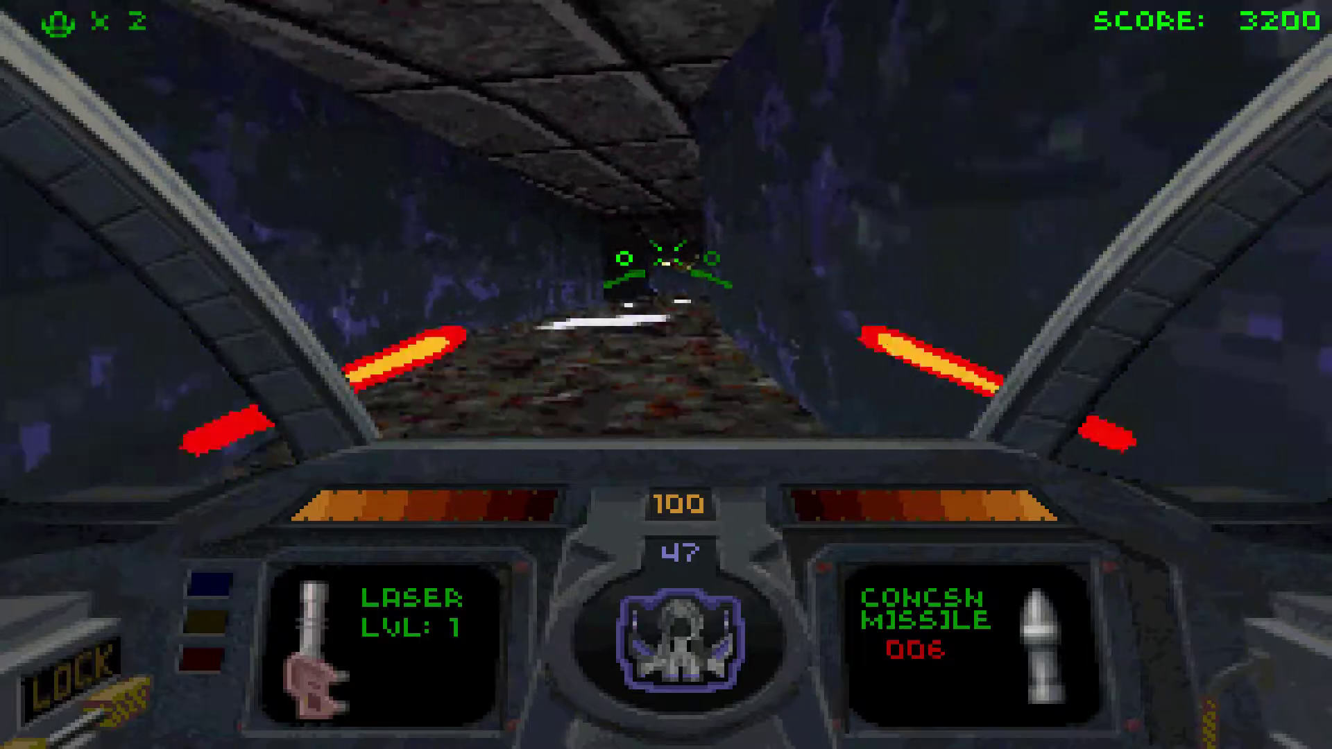
key("ctrl")
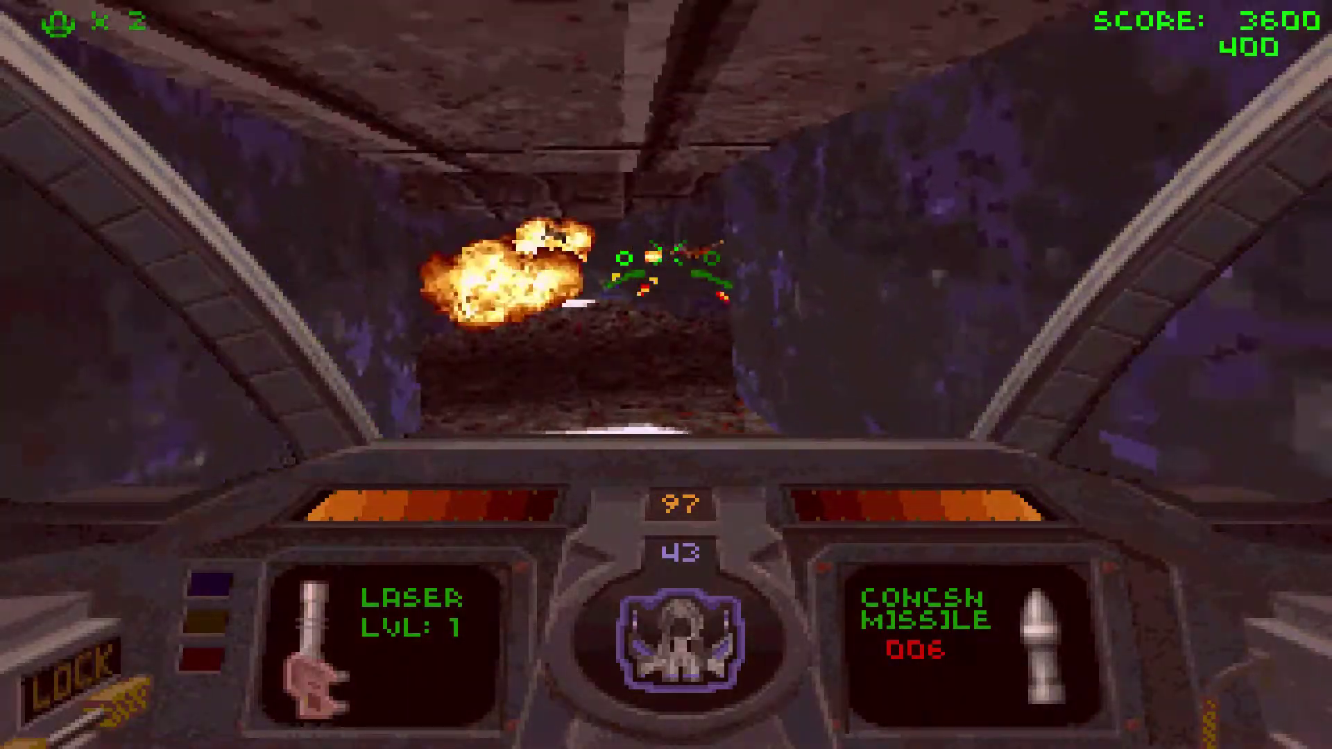
key("ctrl")
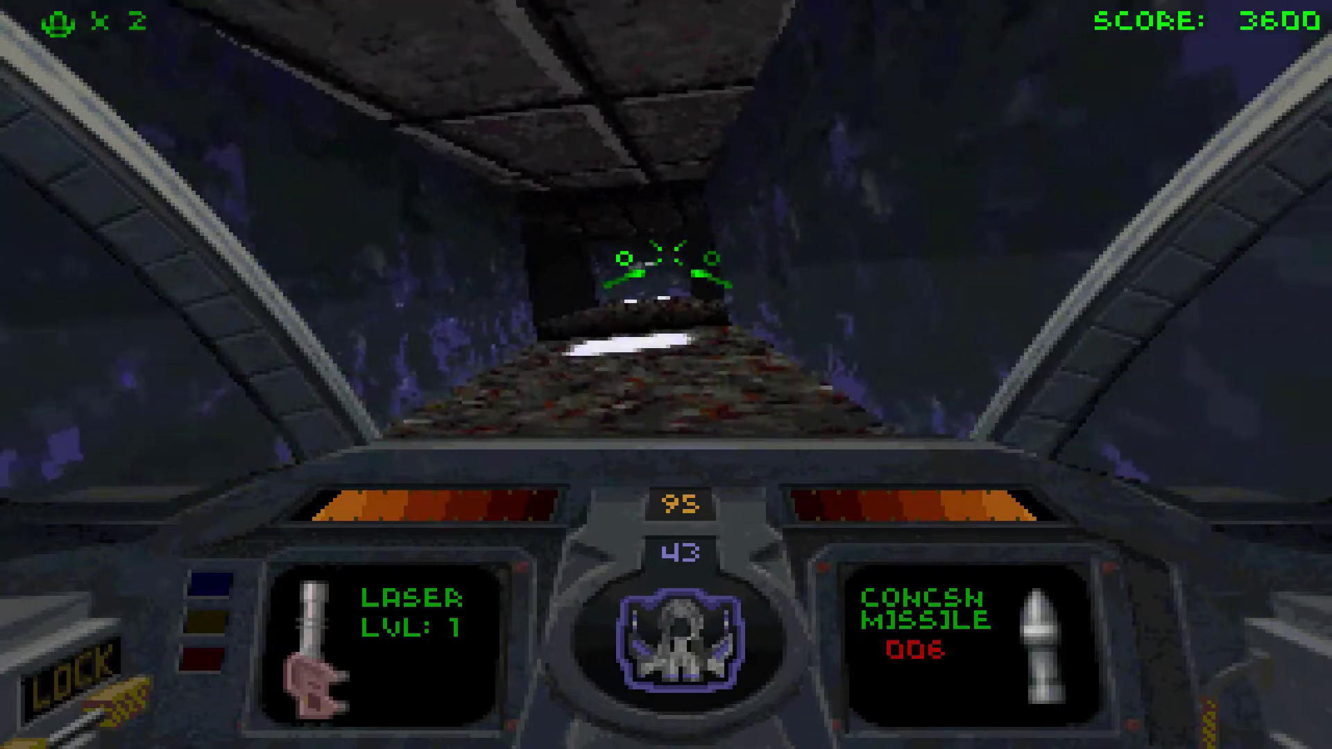
key("ctrl")
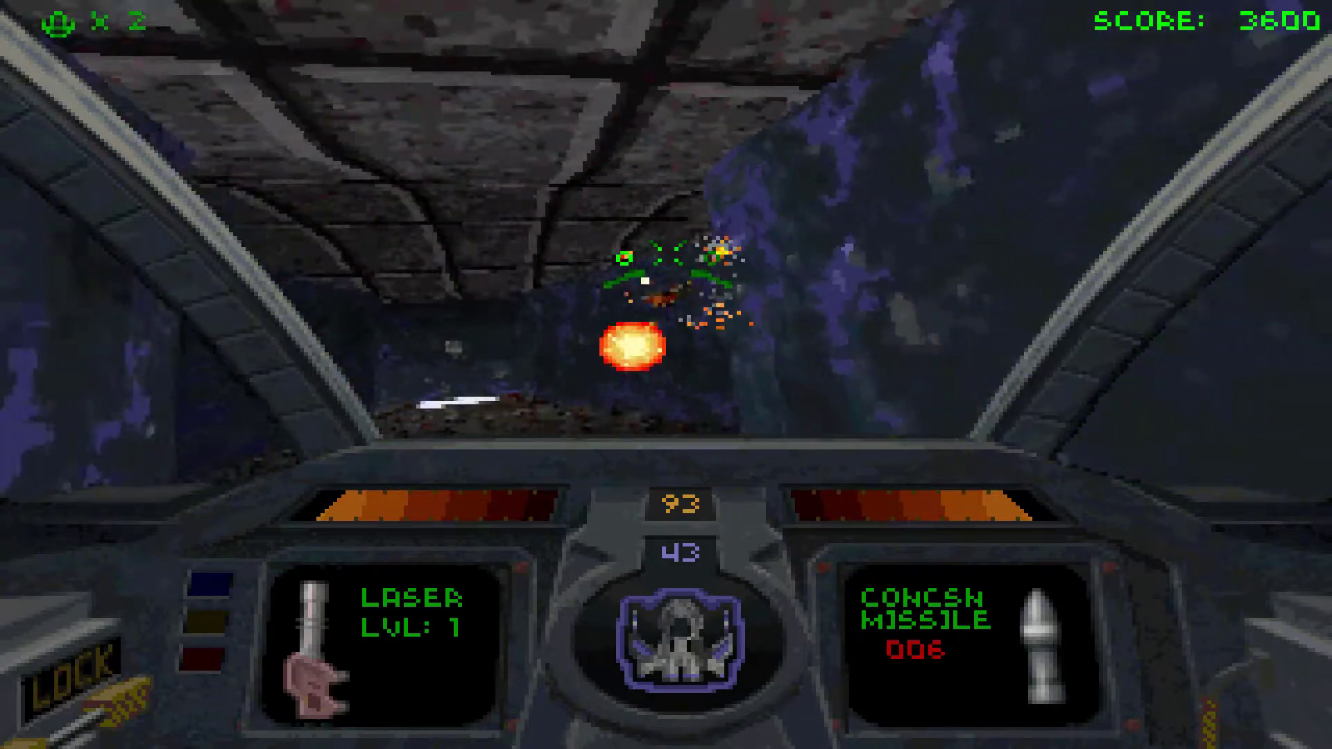
key("ctrl")
key("ctrl")
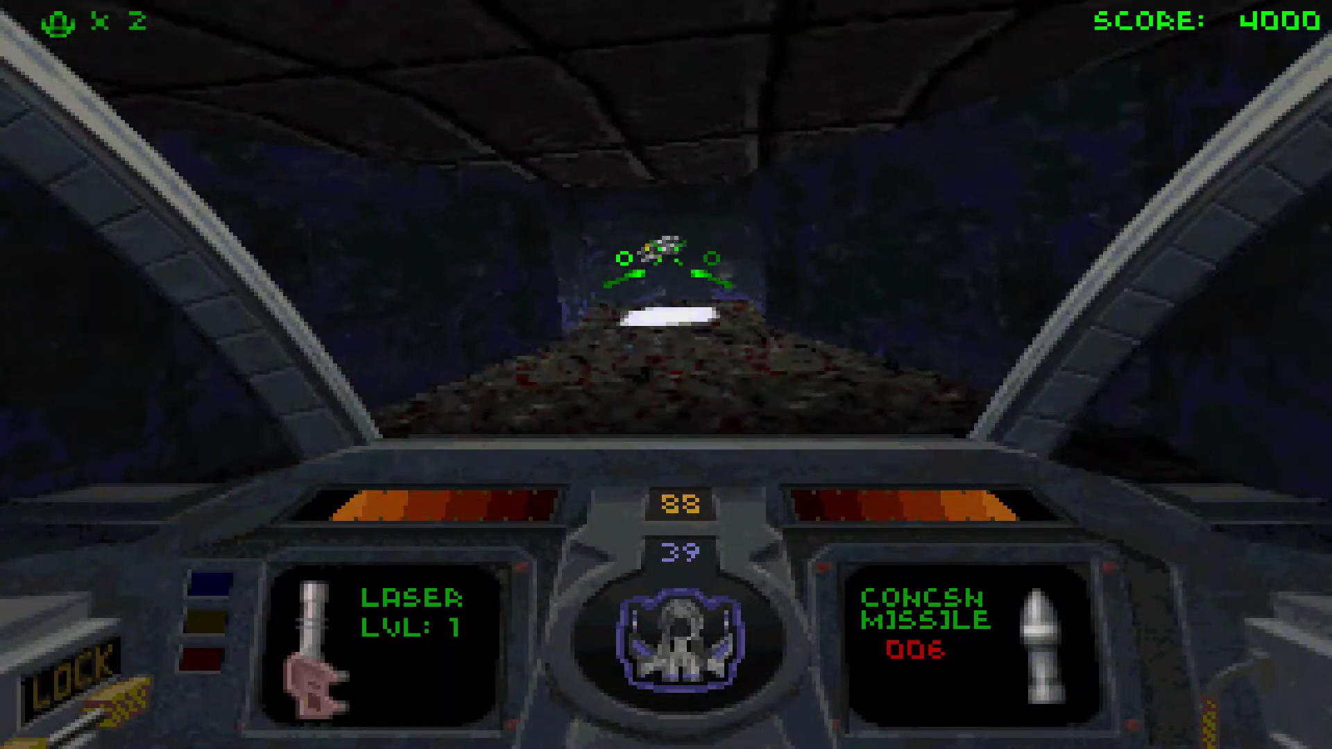
Collect the missile and energy powerups while destroying the corridor enemies and the purple robot
key("a")
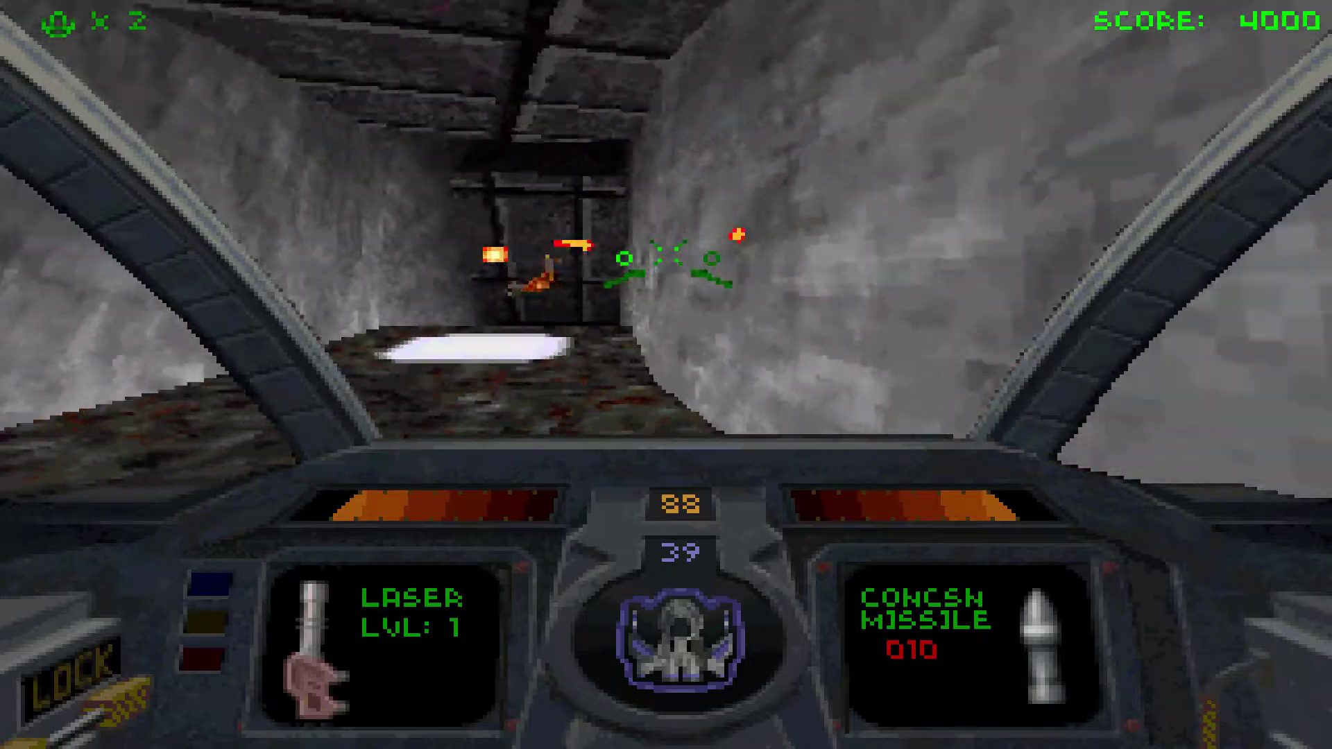
key("ctrl")
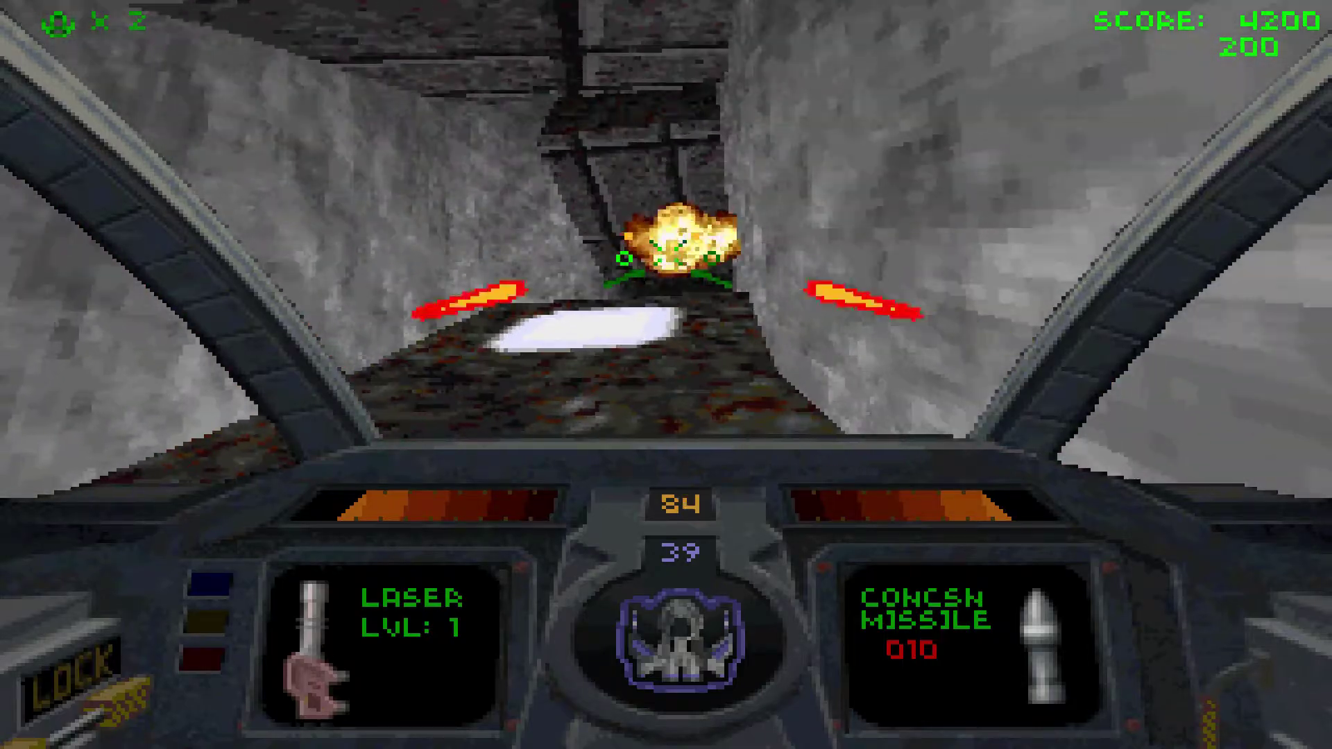
key("ctrl")
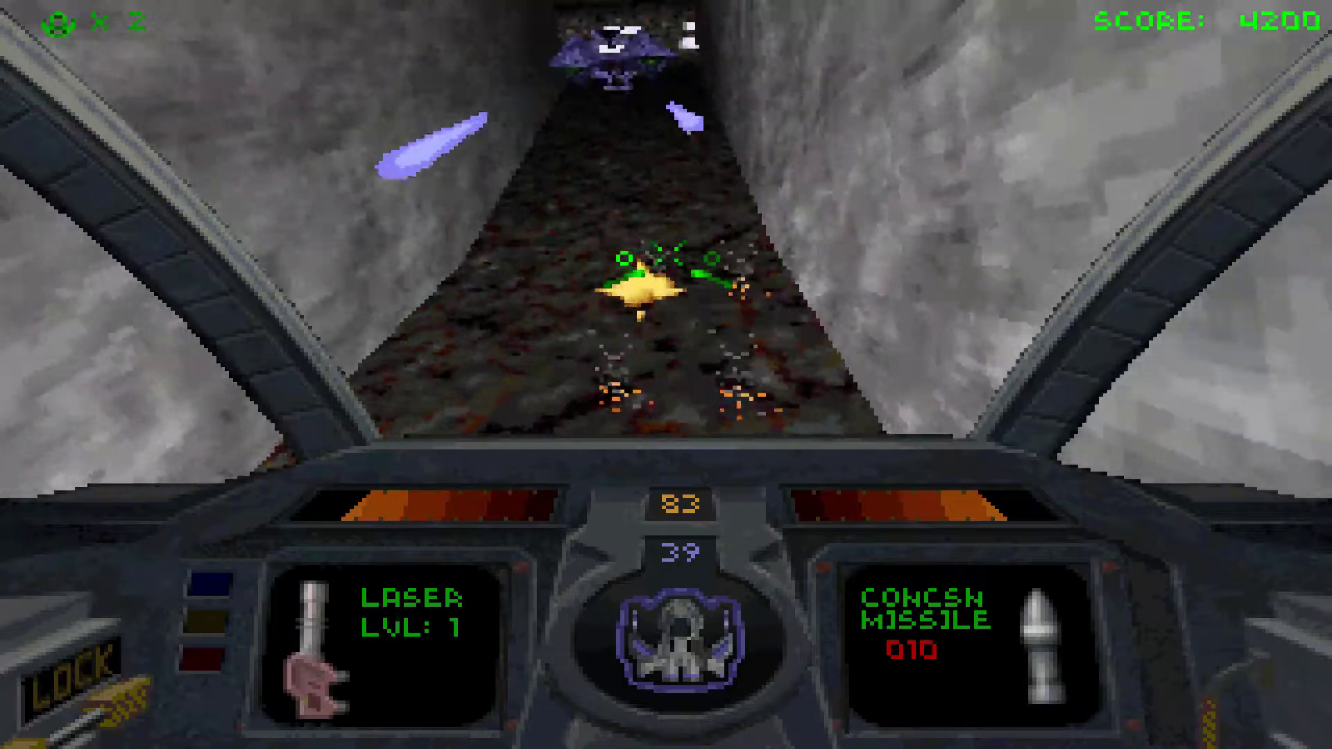
key("ctrl")
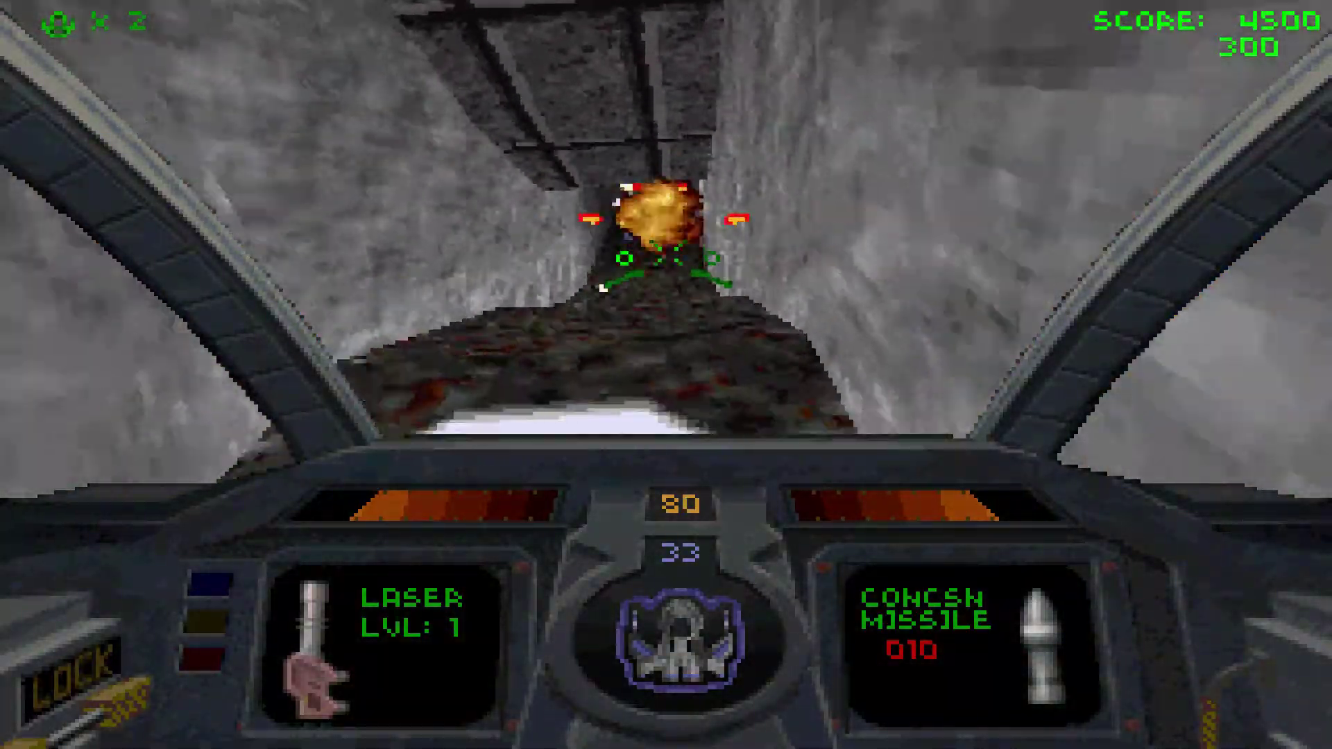
key("a")
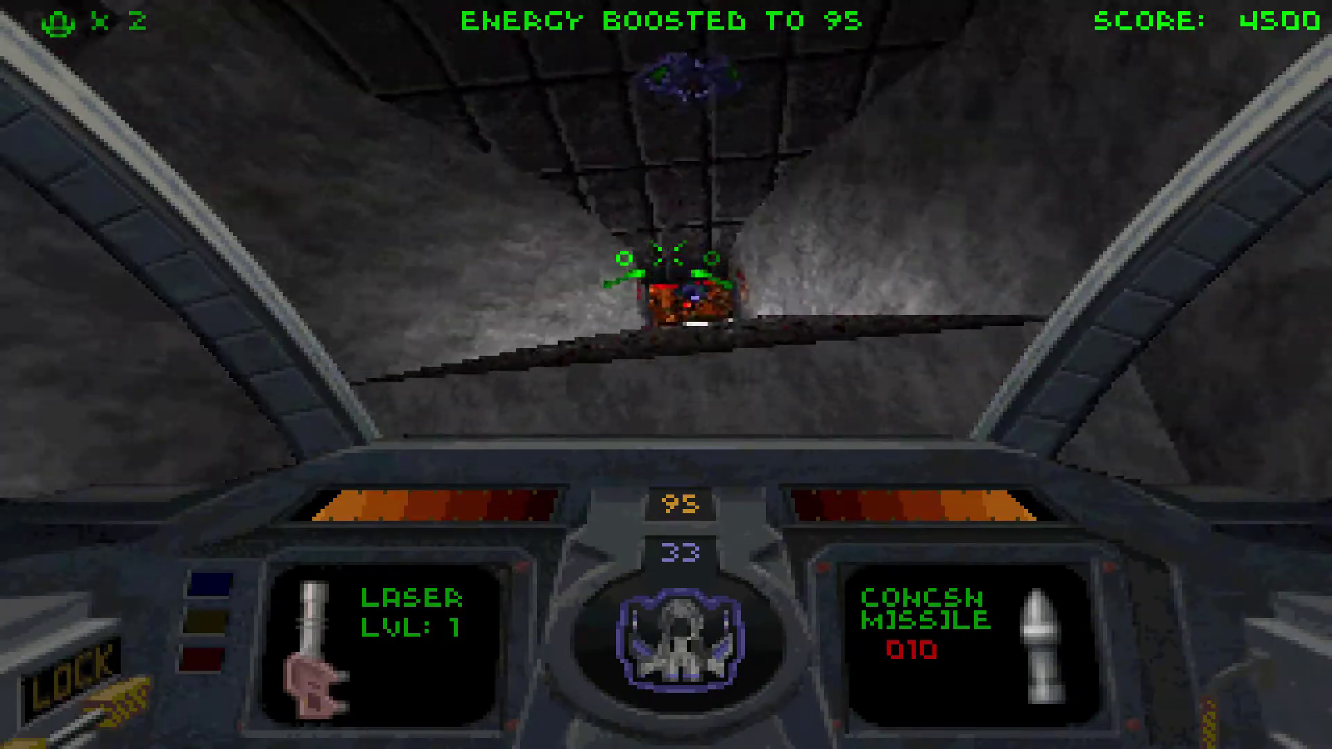
key("ctrl")
key("ctrl")
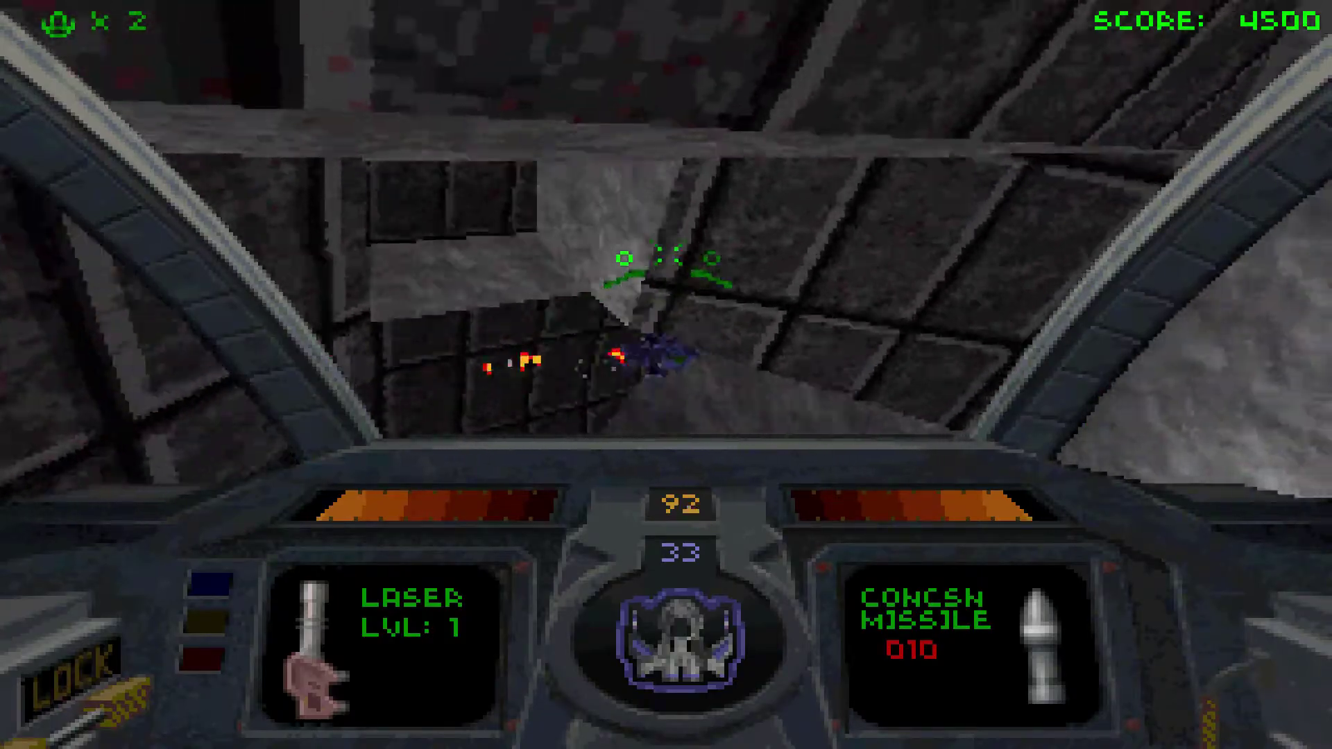
key("ctrl")
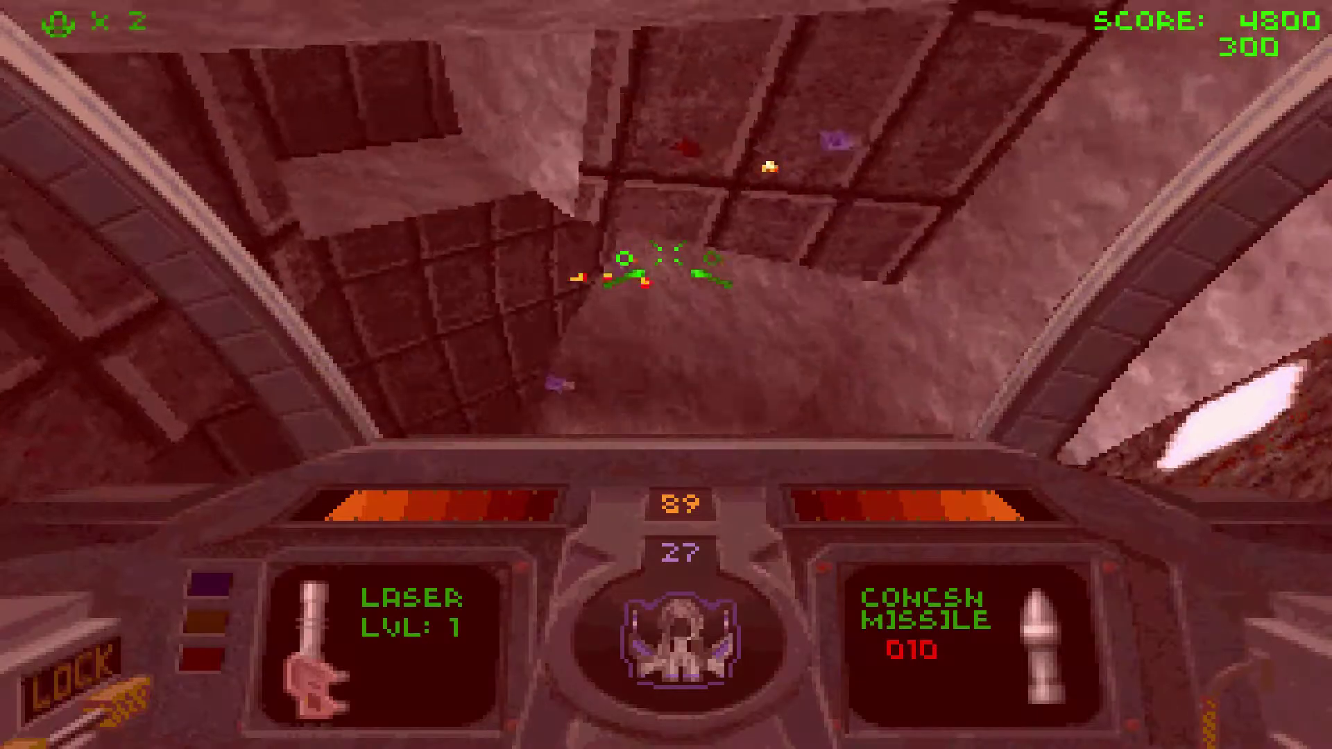
Clear the lava room's green robot and grab the red key, reaching a score of 6100
key("ctrl")
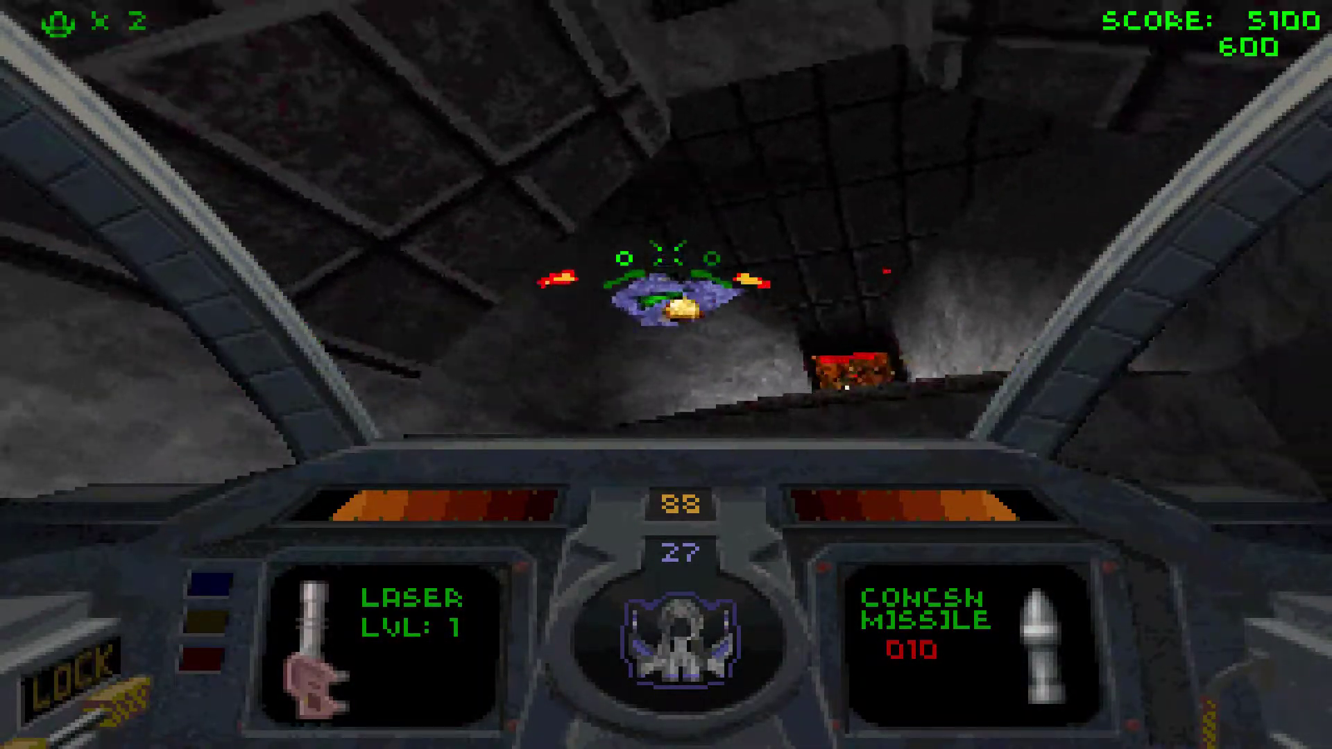
key("ctrl")
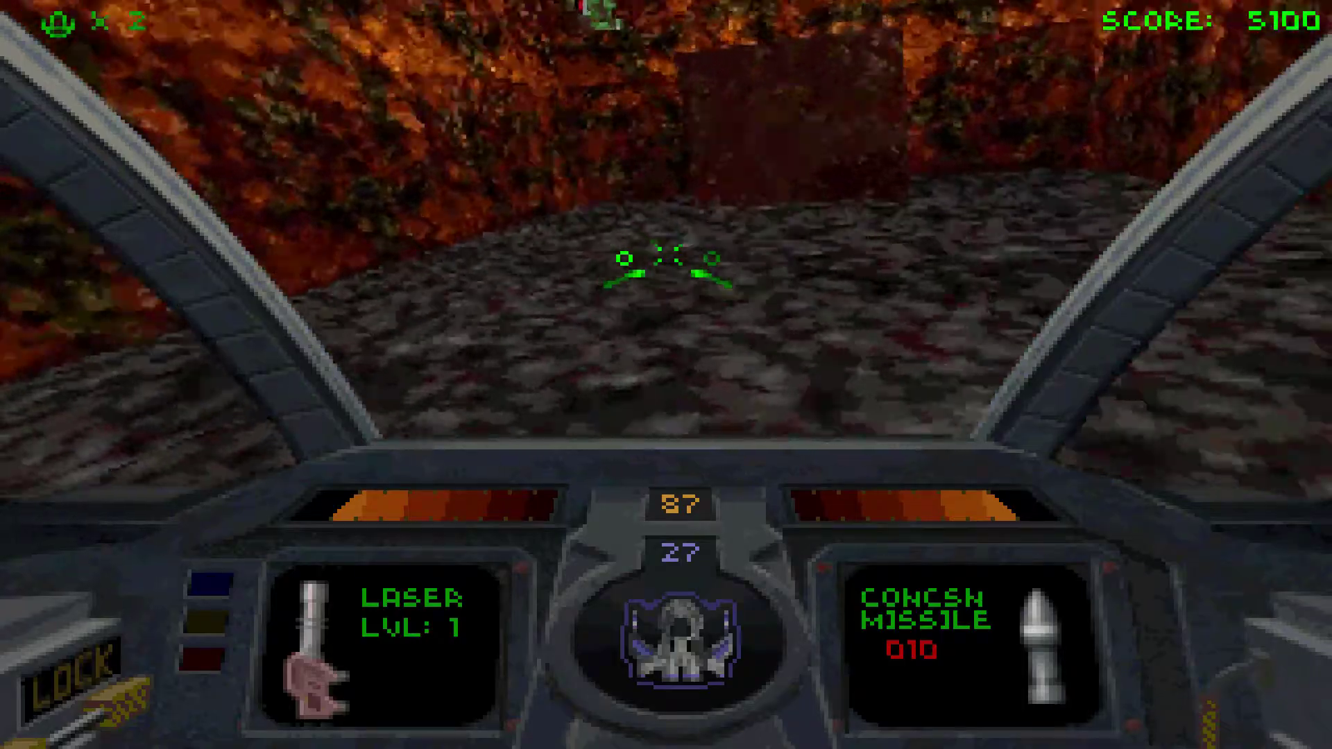
key("ctrl")
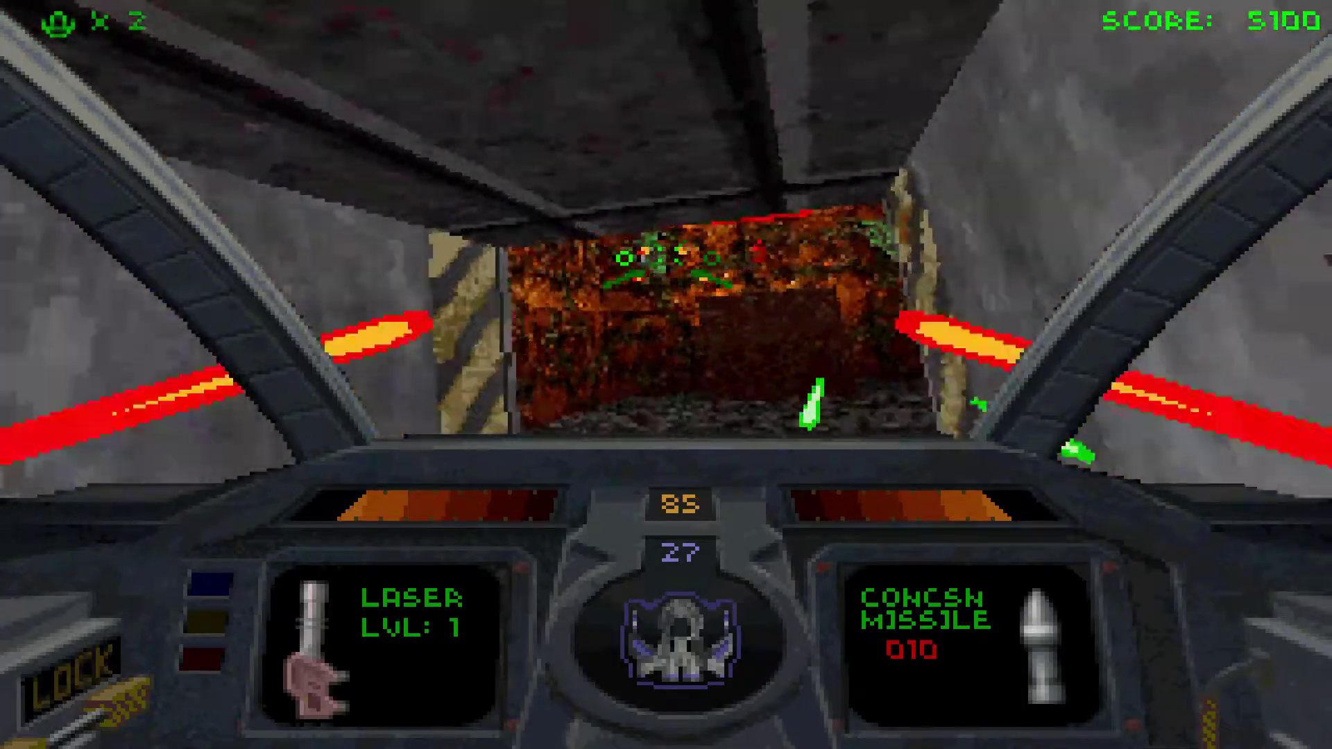
key("ctrl")
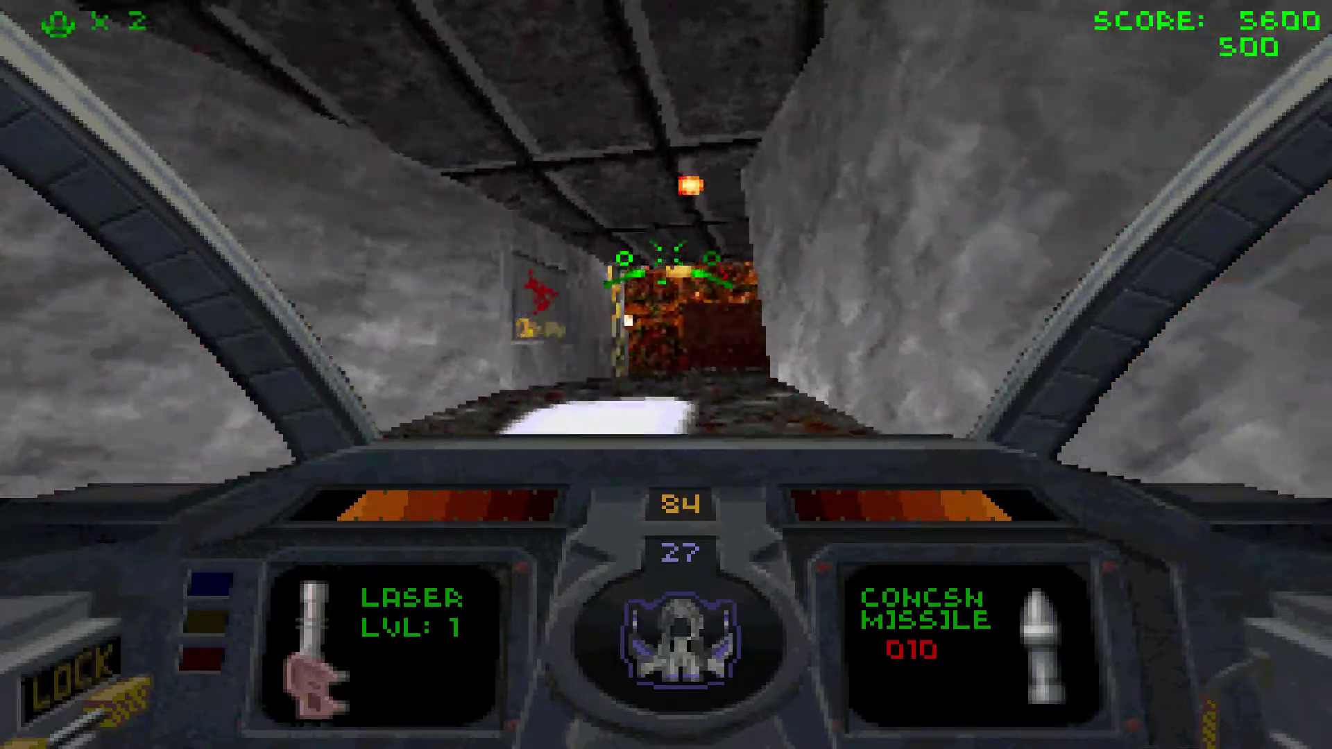
key("ctrl")
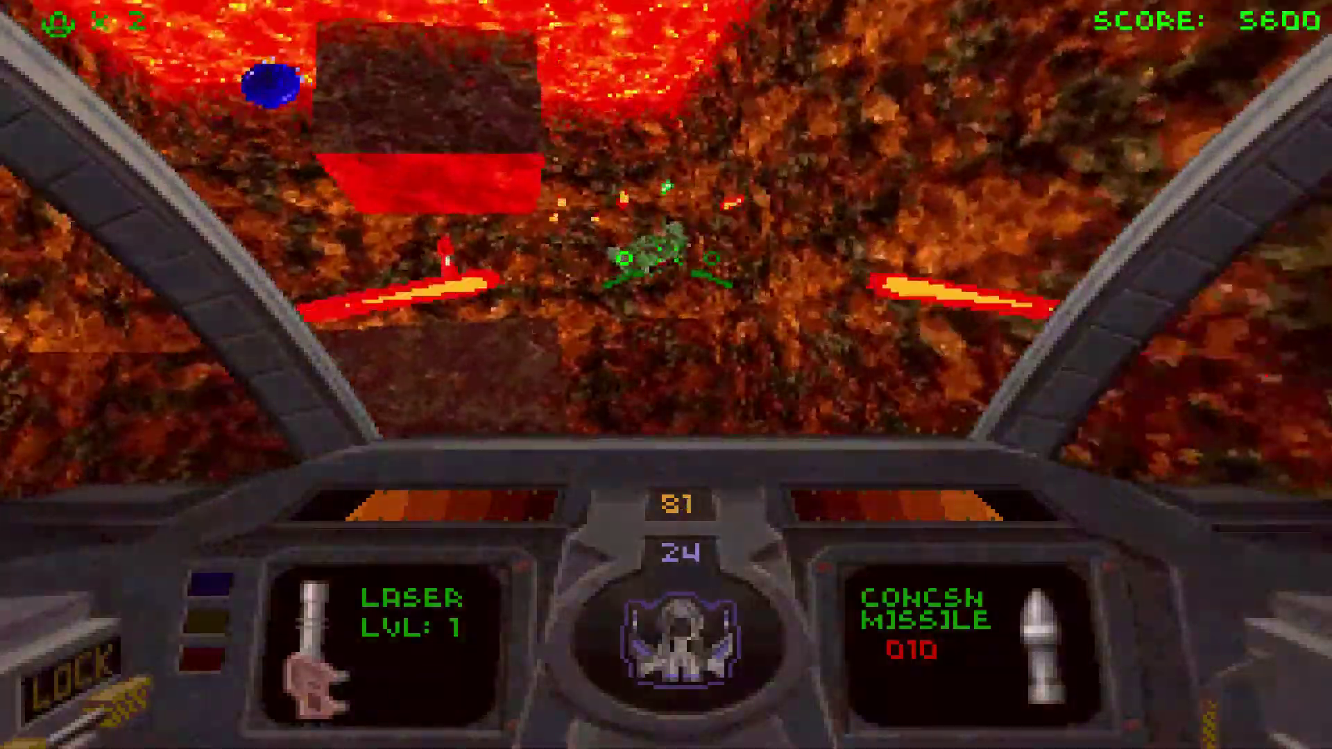
key("ctrl")
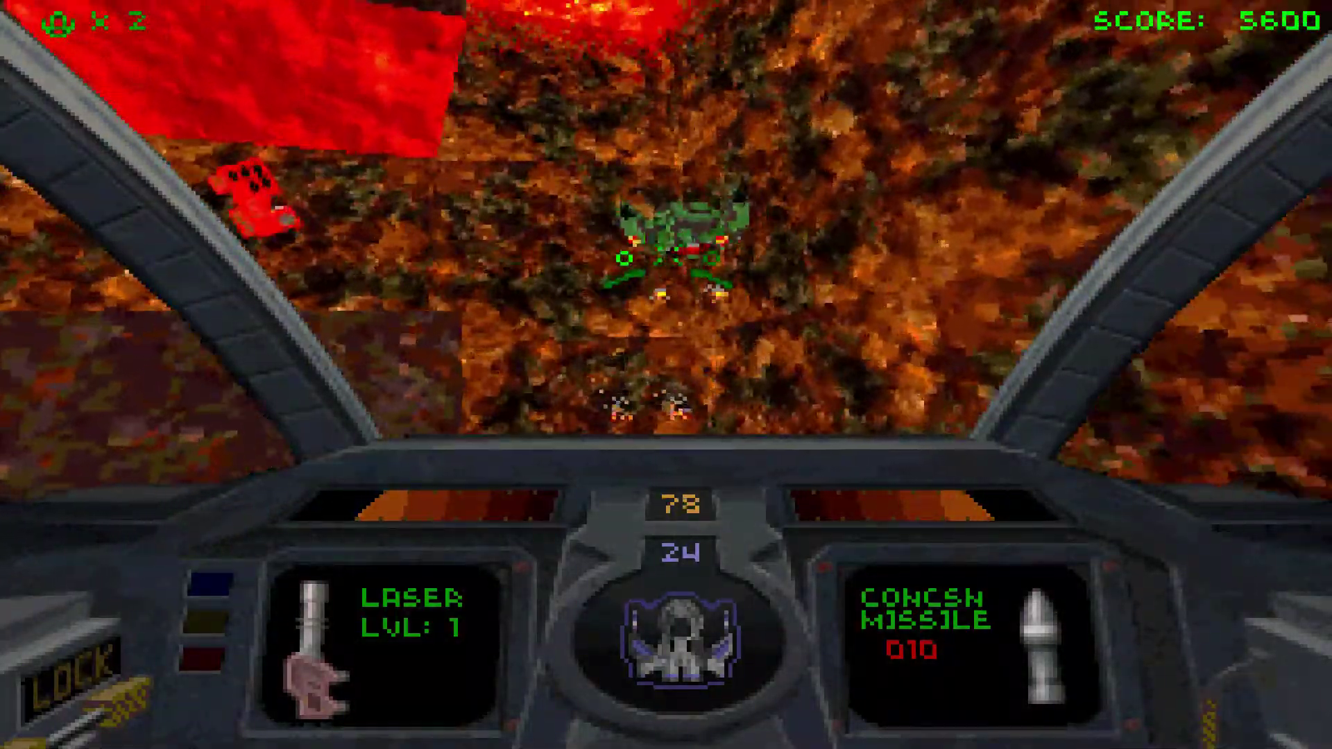
key("a")
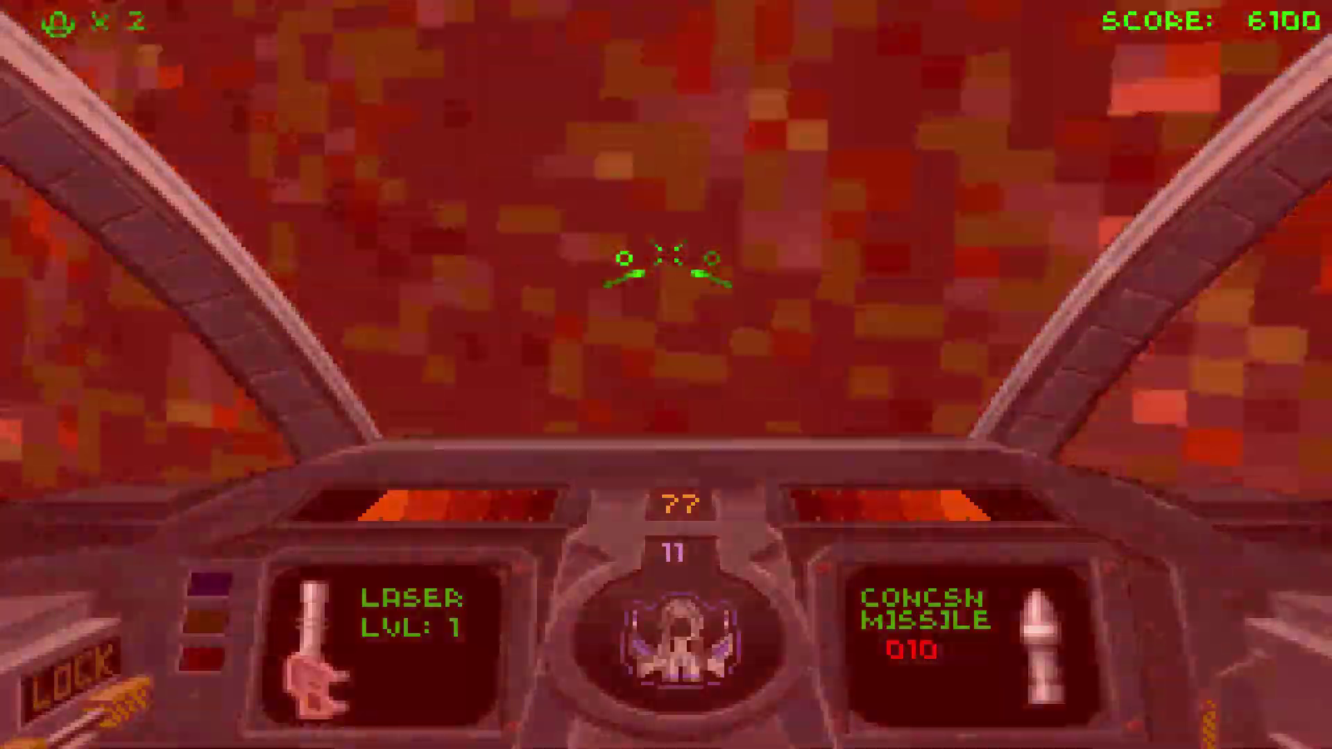
key("a")
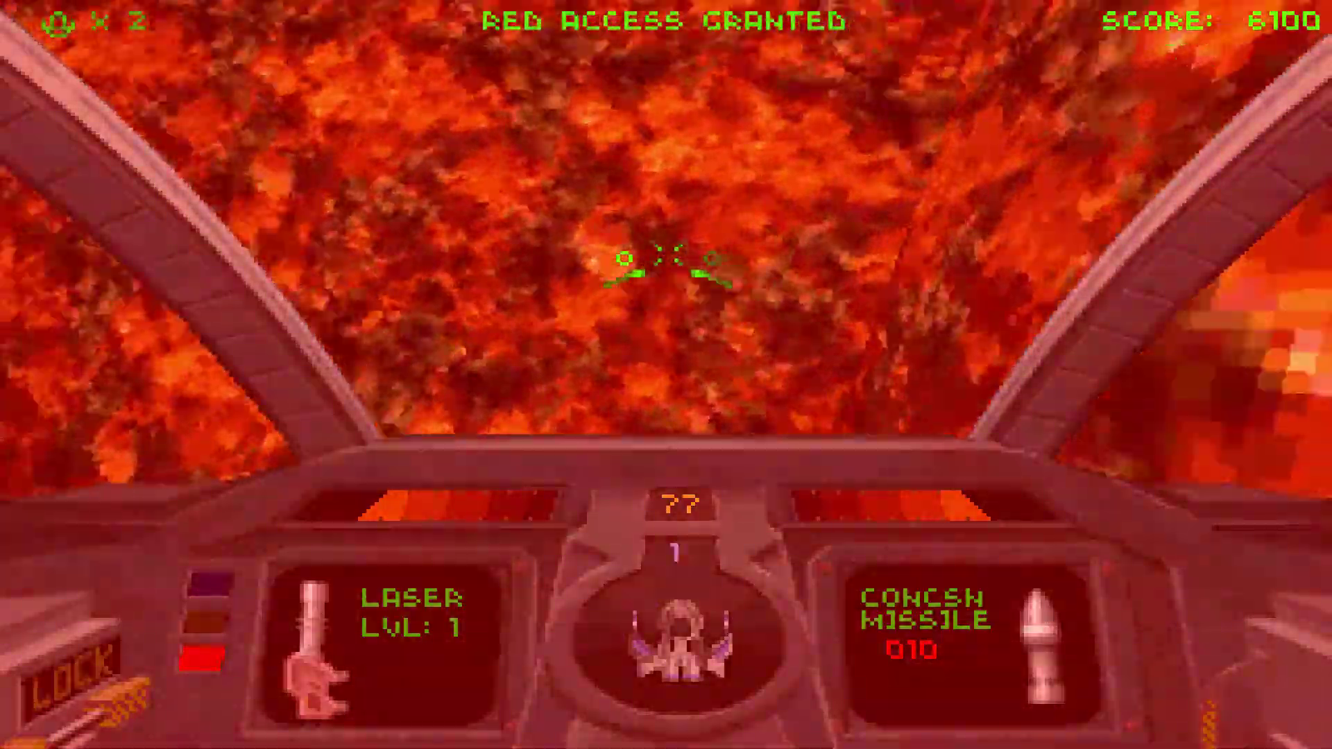
key("a")
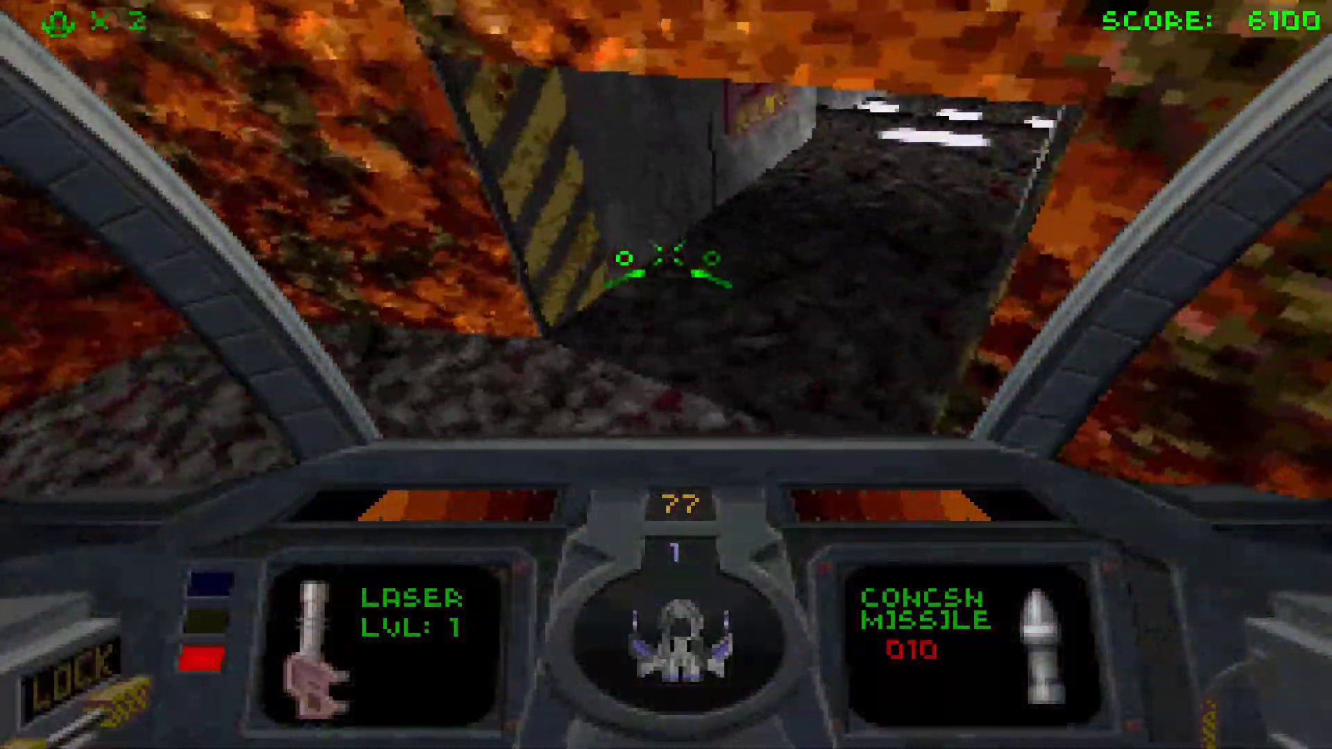